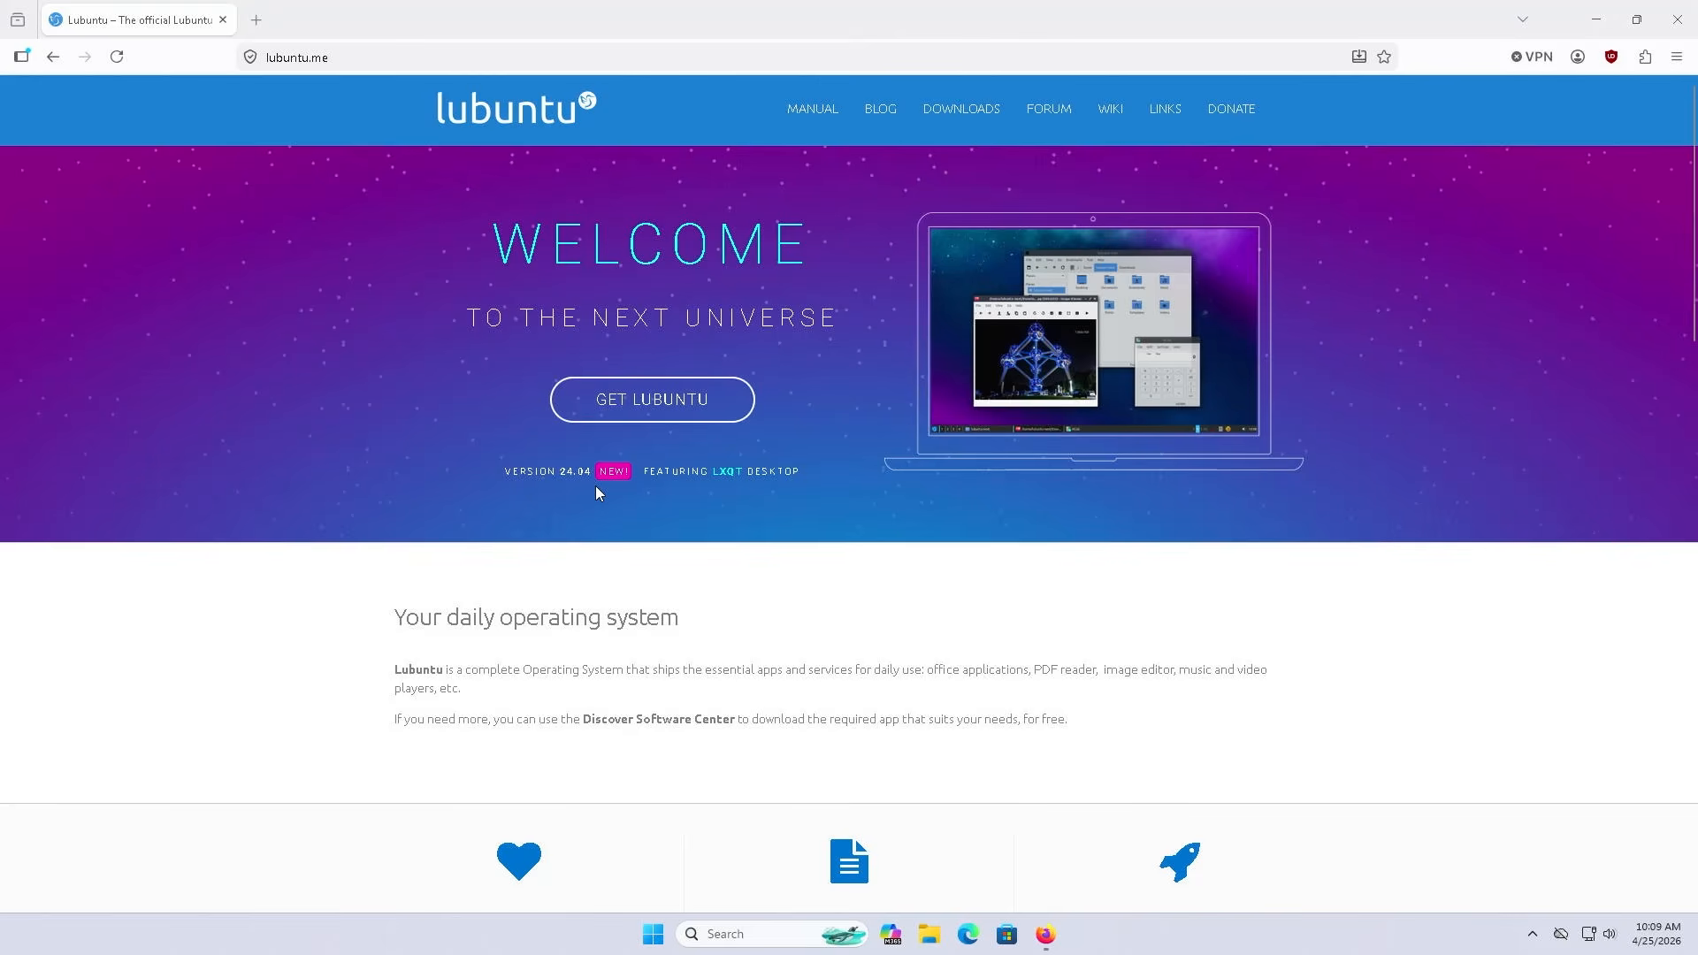
Step: Look through the Lubuntu home page and open the page with the Lubuntu downloads
scroll(596, 486, down, 20)
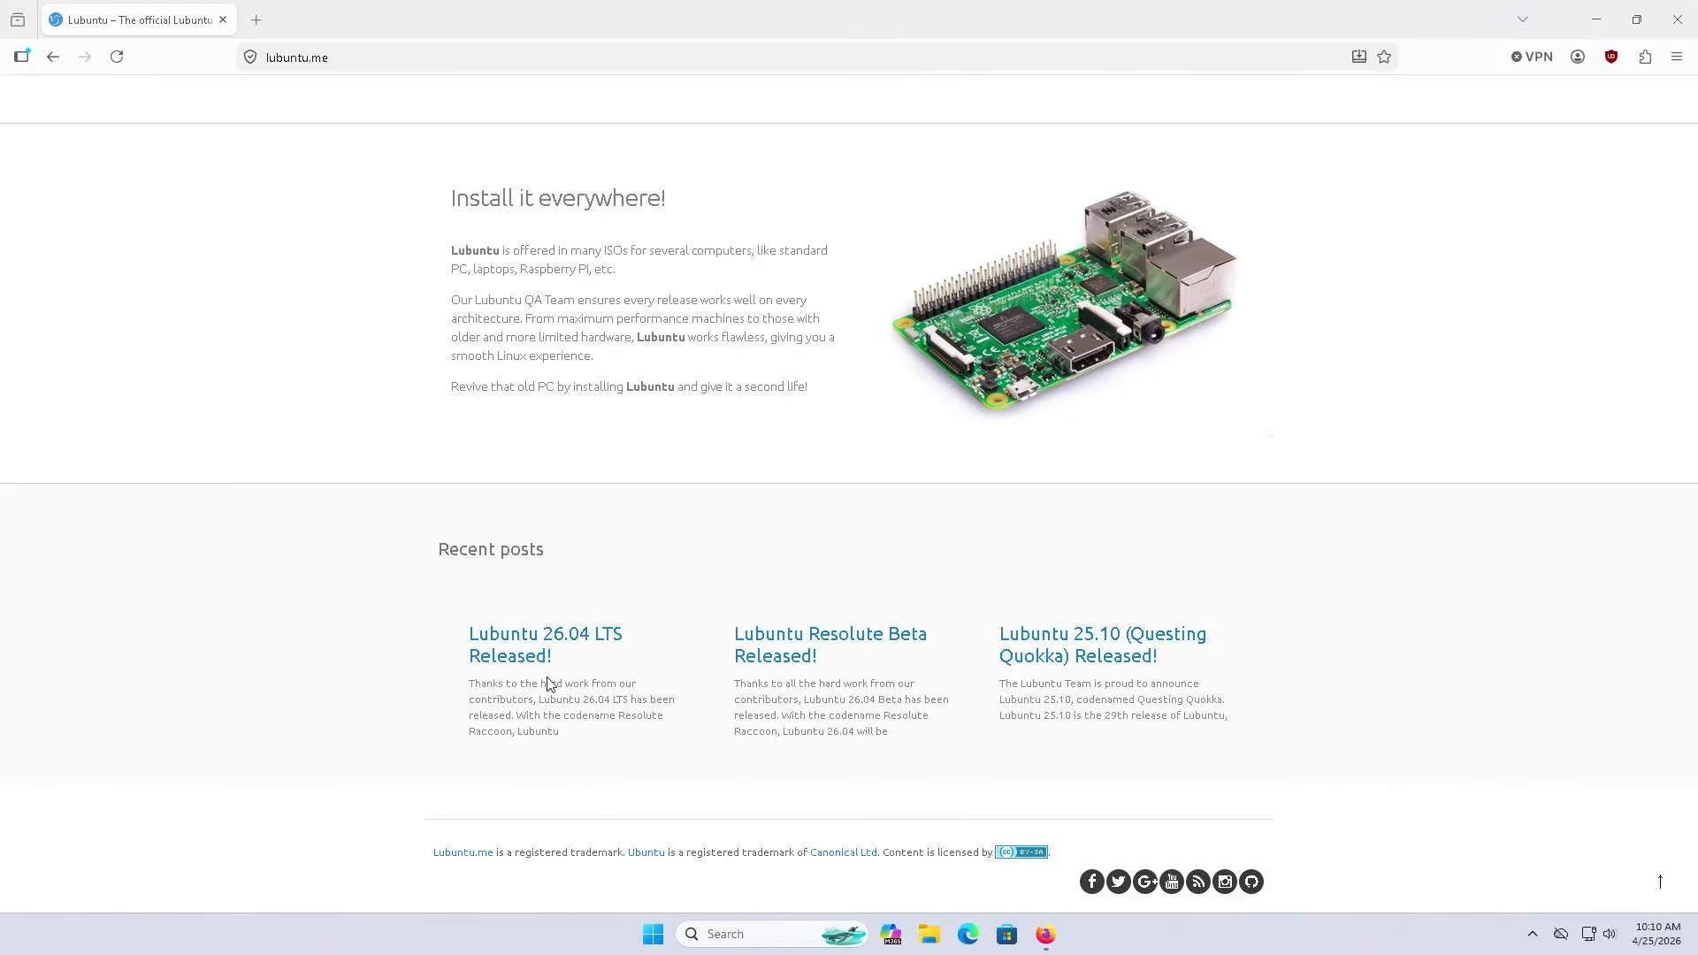
scroll(548, 683, up, 20)
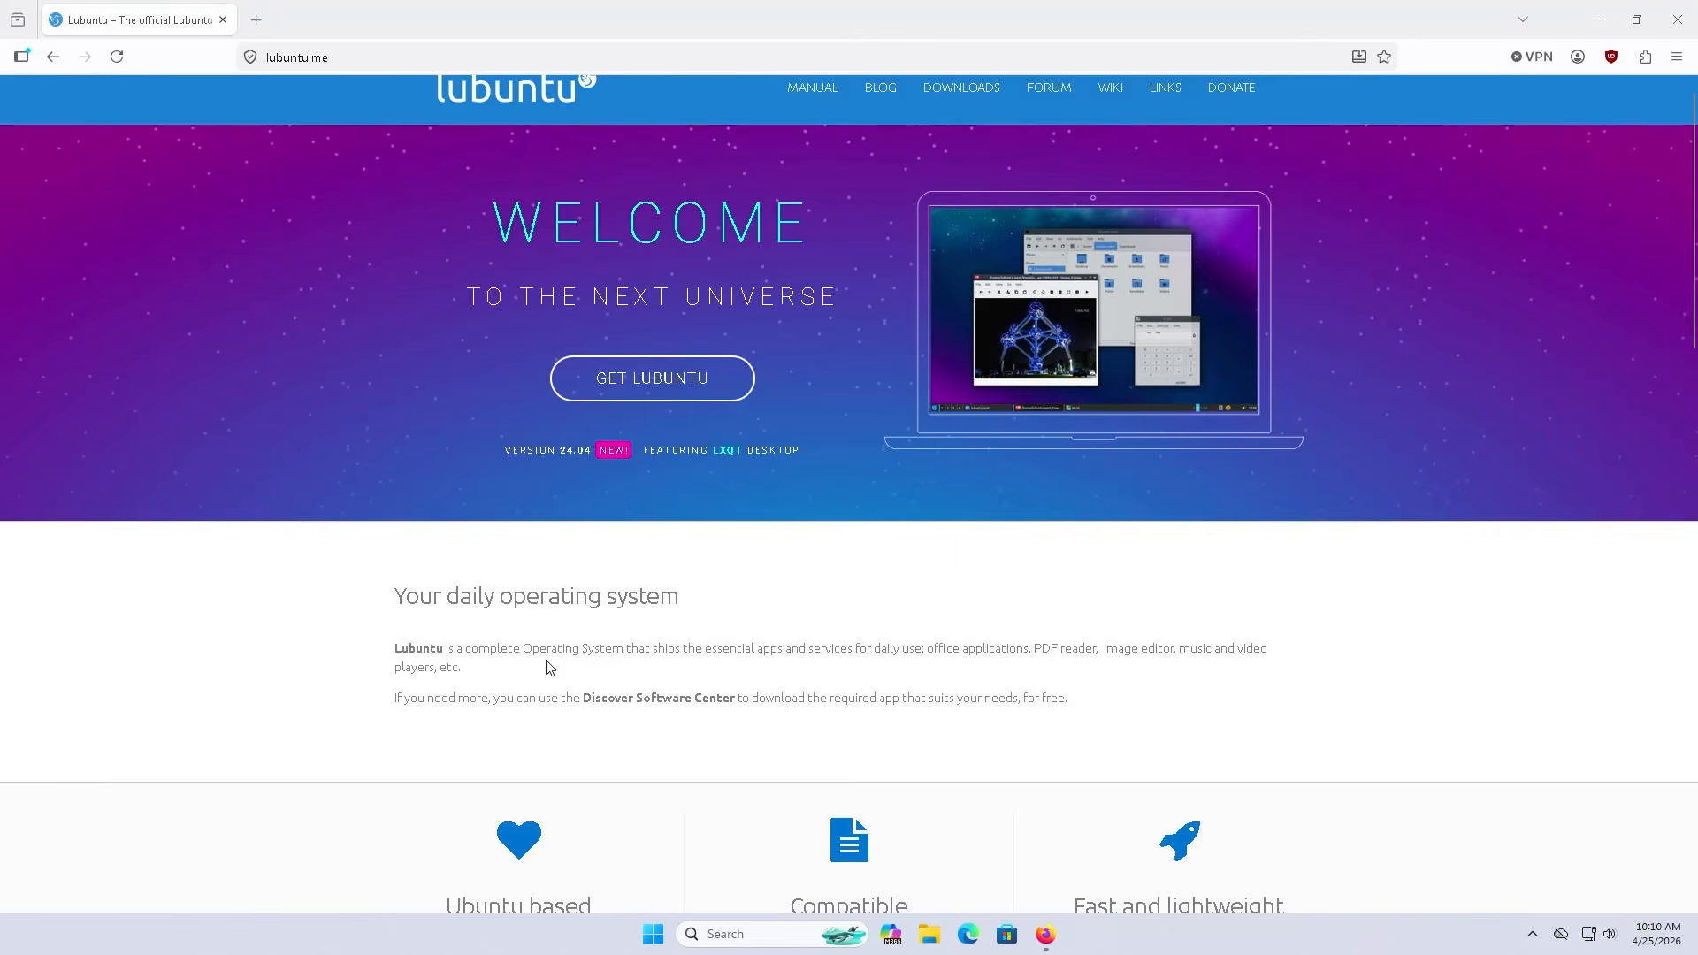
click(732, 376)
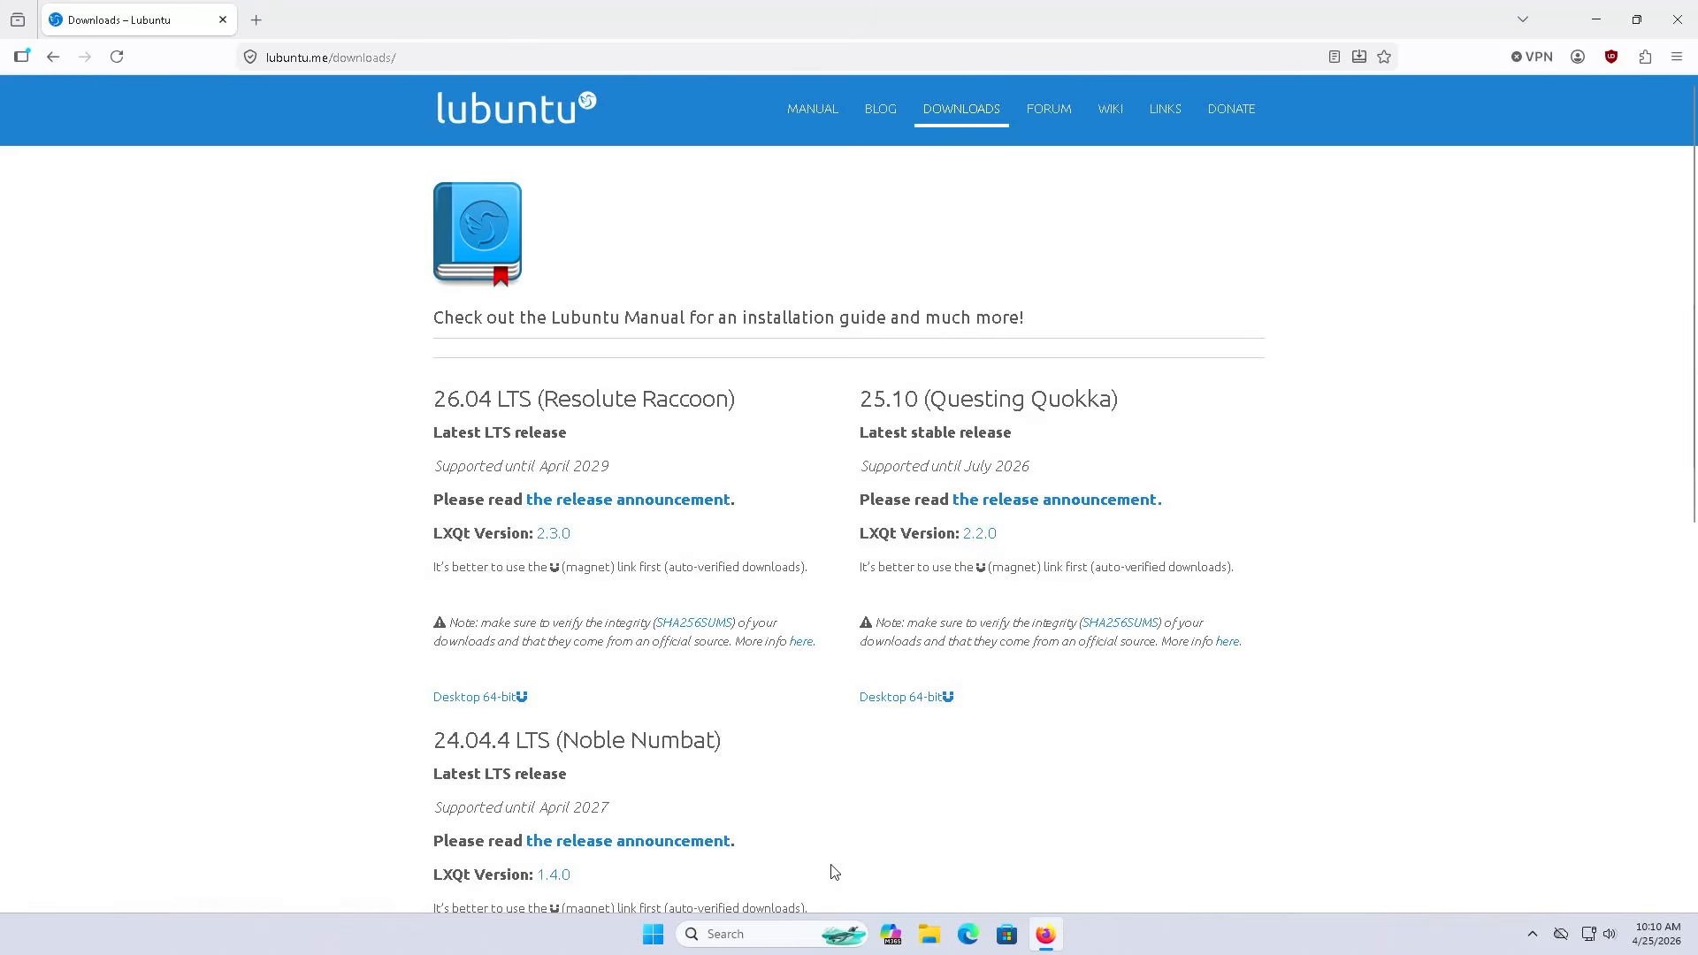
Step: Switch to File Explorer and mount the lubuntu-26.04-desktop-amd64 disc image from the Downloads folder, allowing the file to open
click(929, 934)
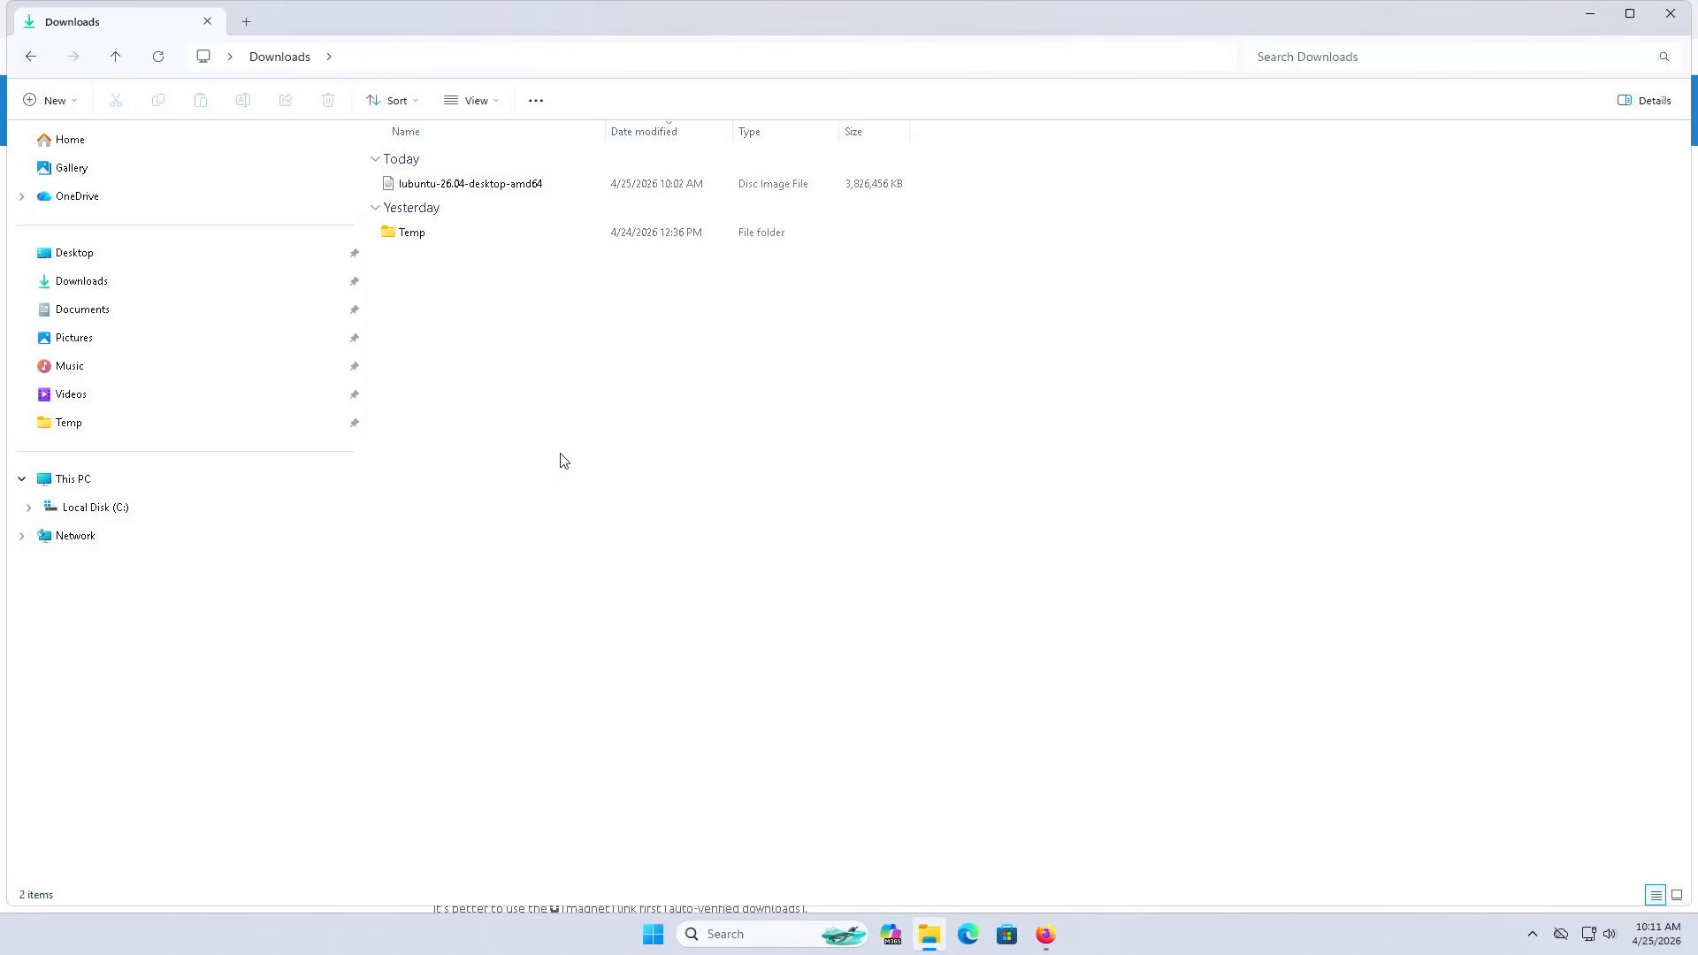
click(445, 184)
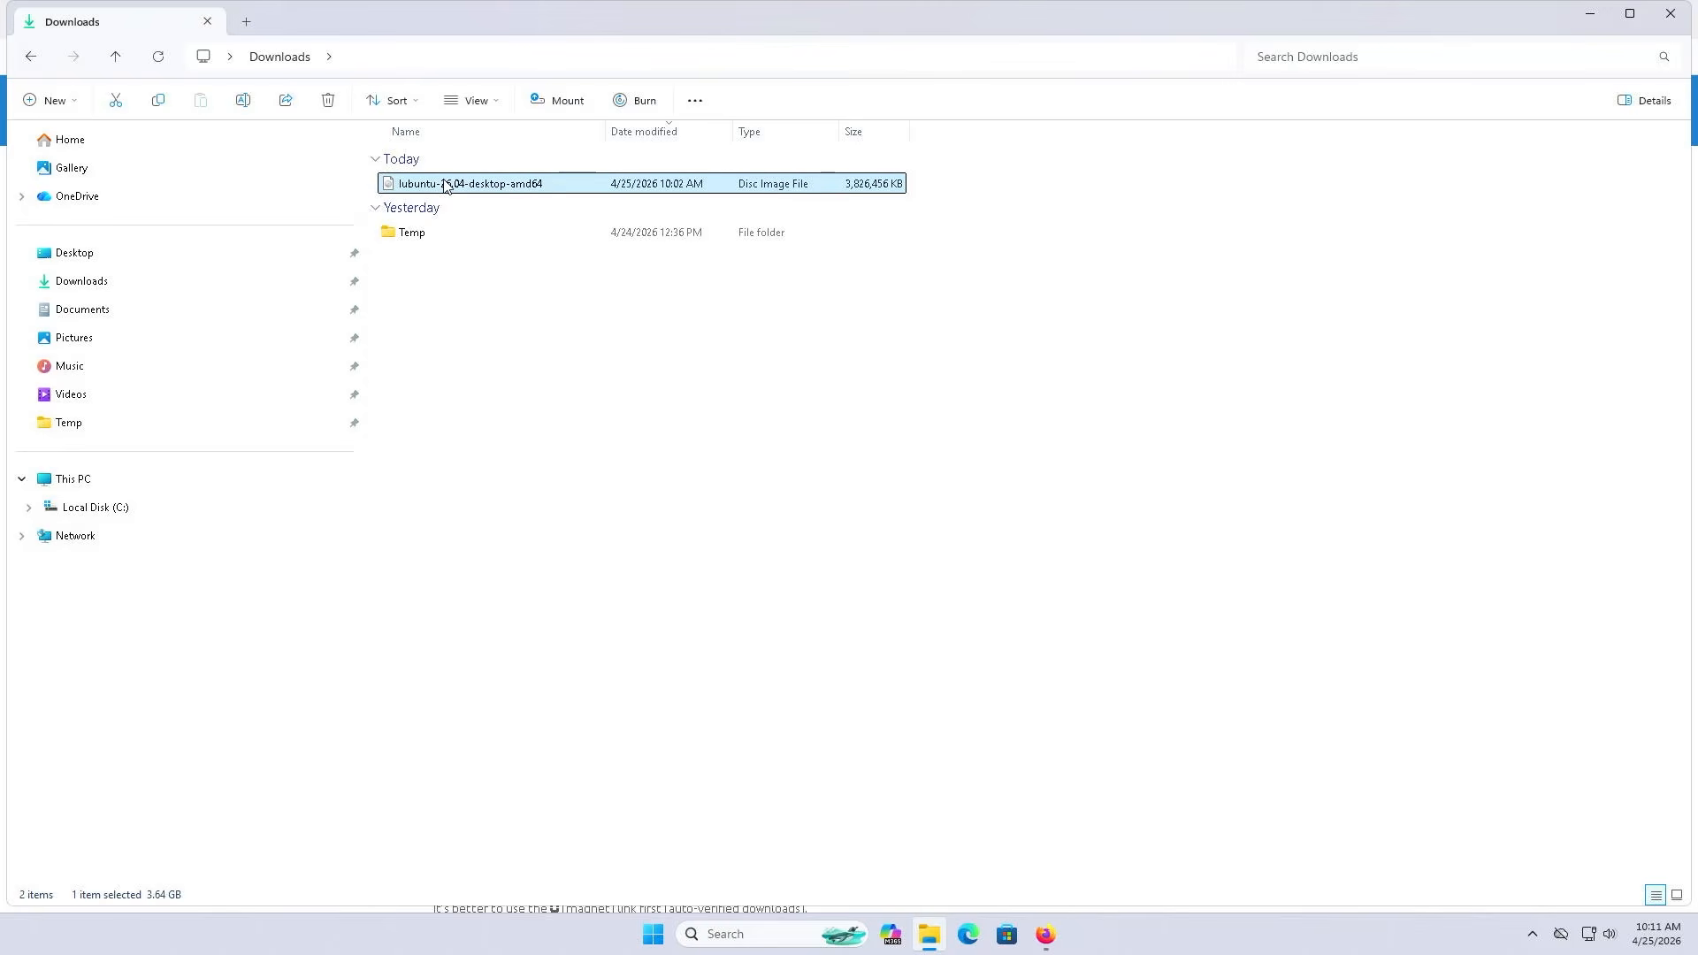
right_click(445, 184)
click(504, 249)
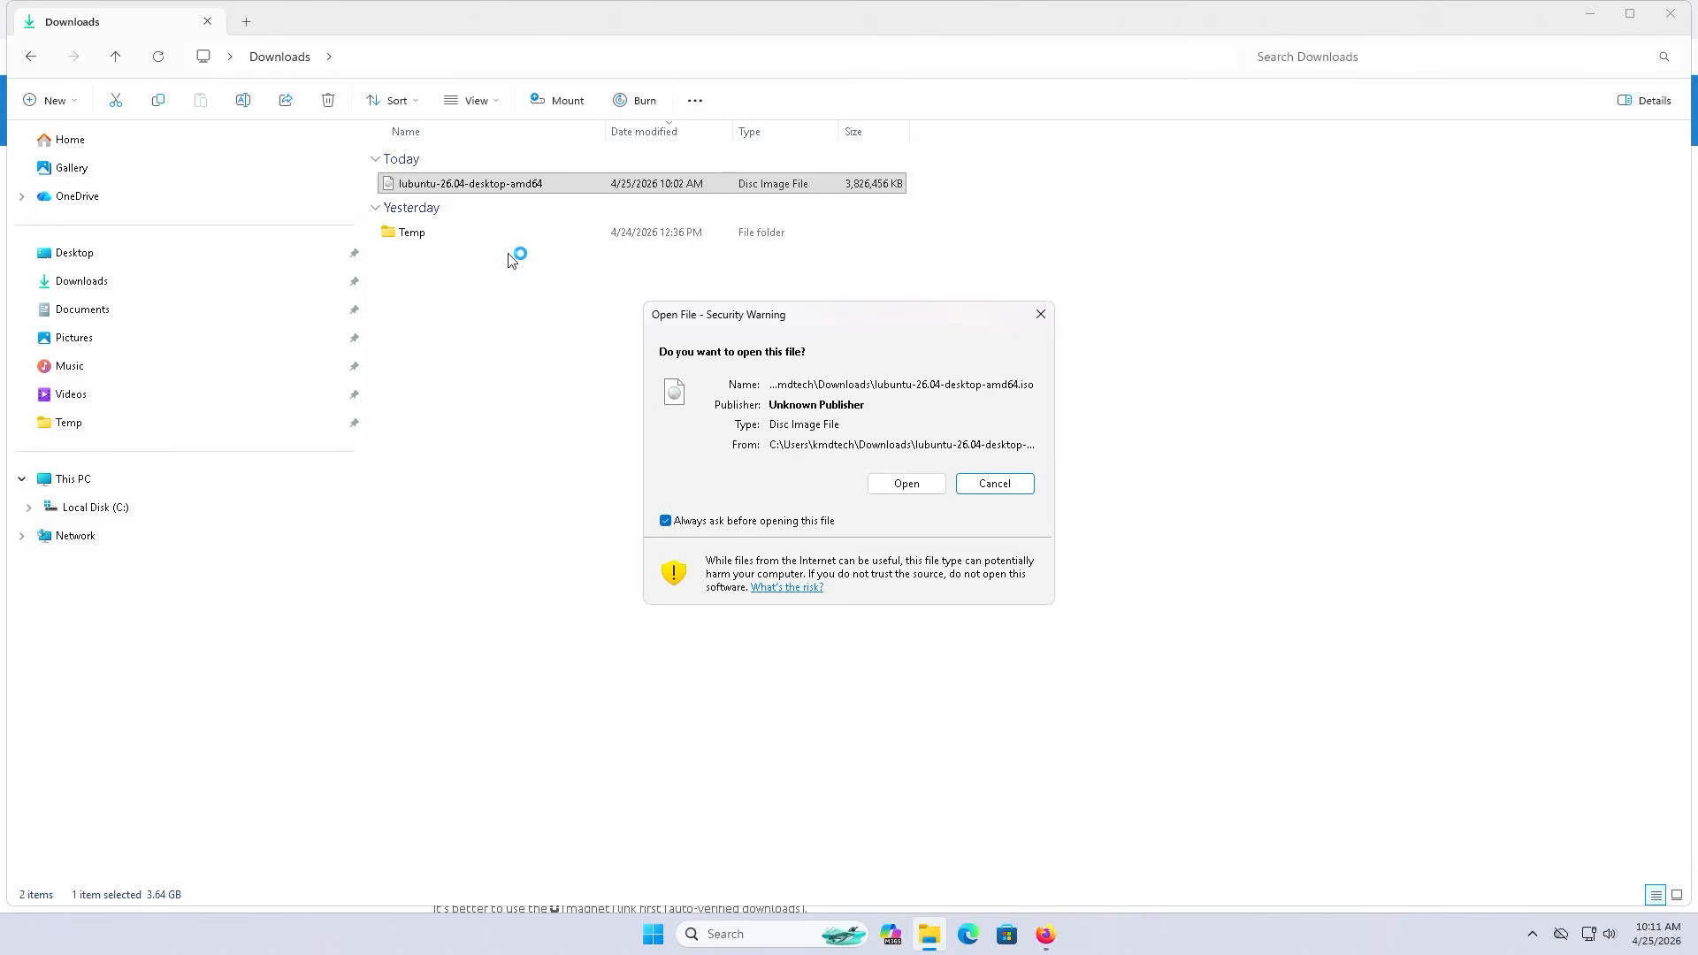
click(907, 483)
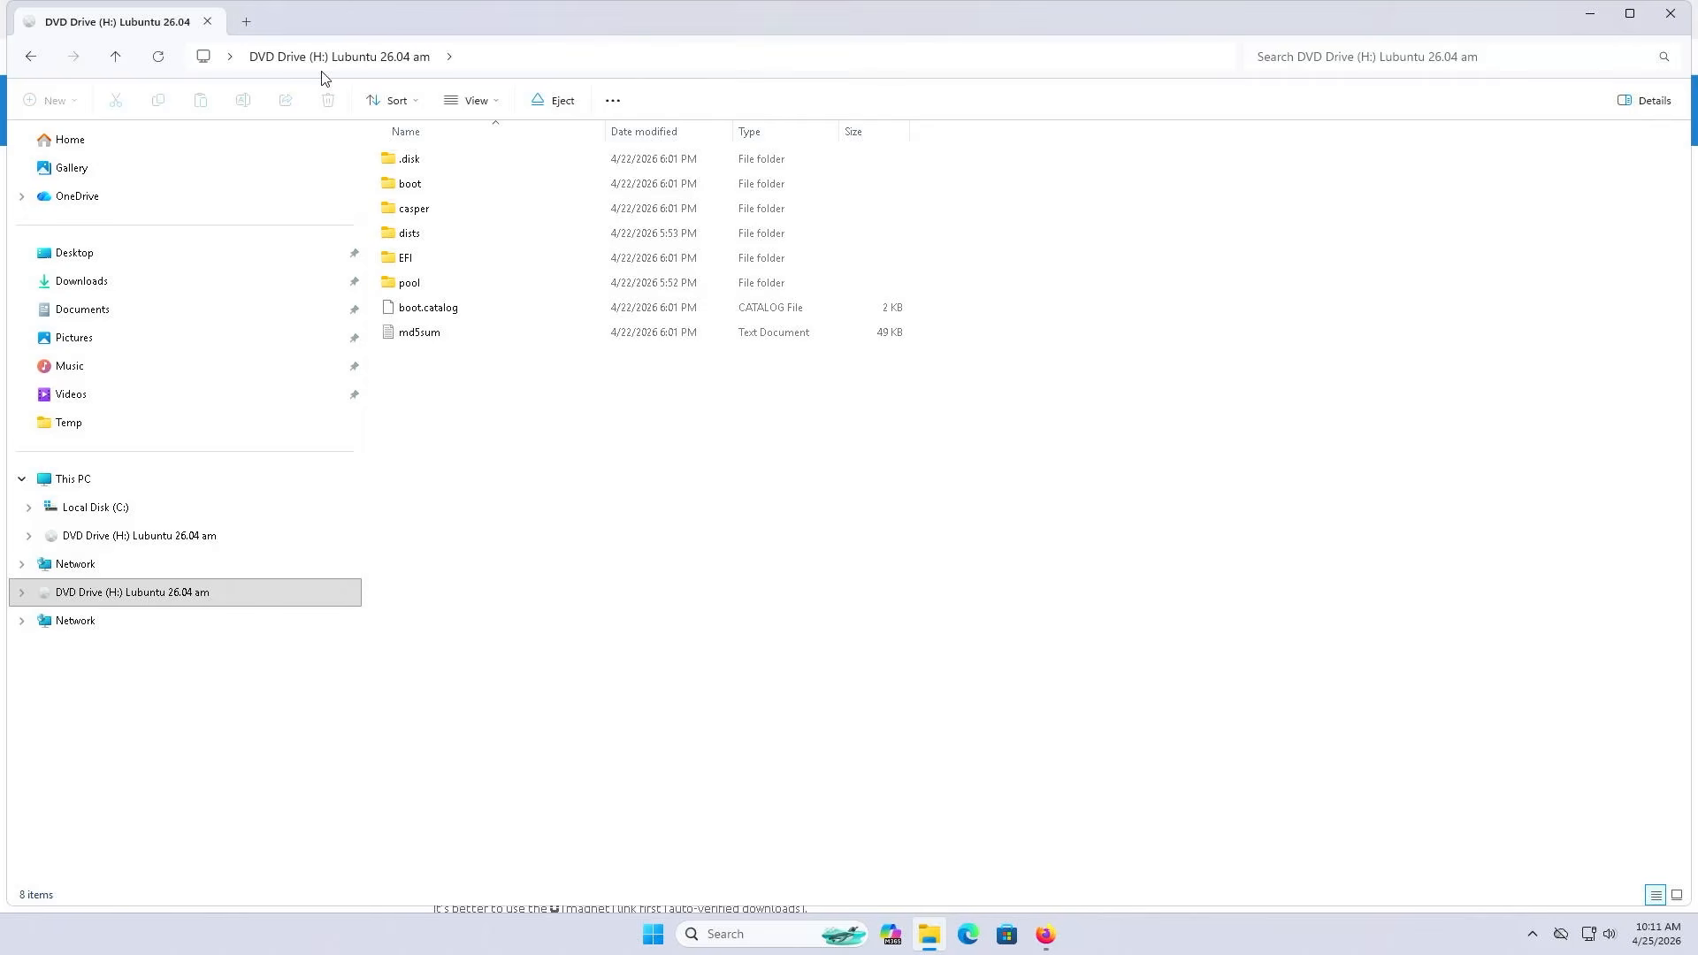
Step: Switch to Disk Management and review the EFI system, C: and recovery partitions on Disk 0
key(super)
text(disk man)
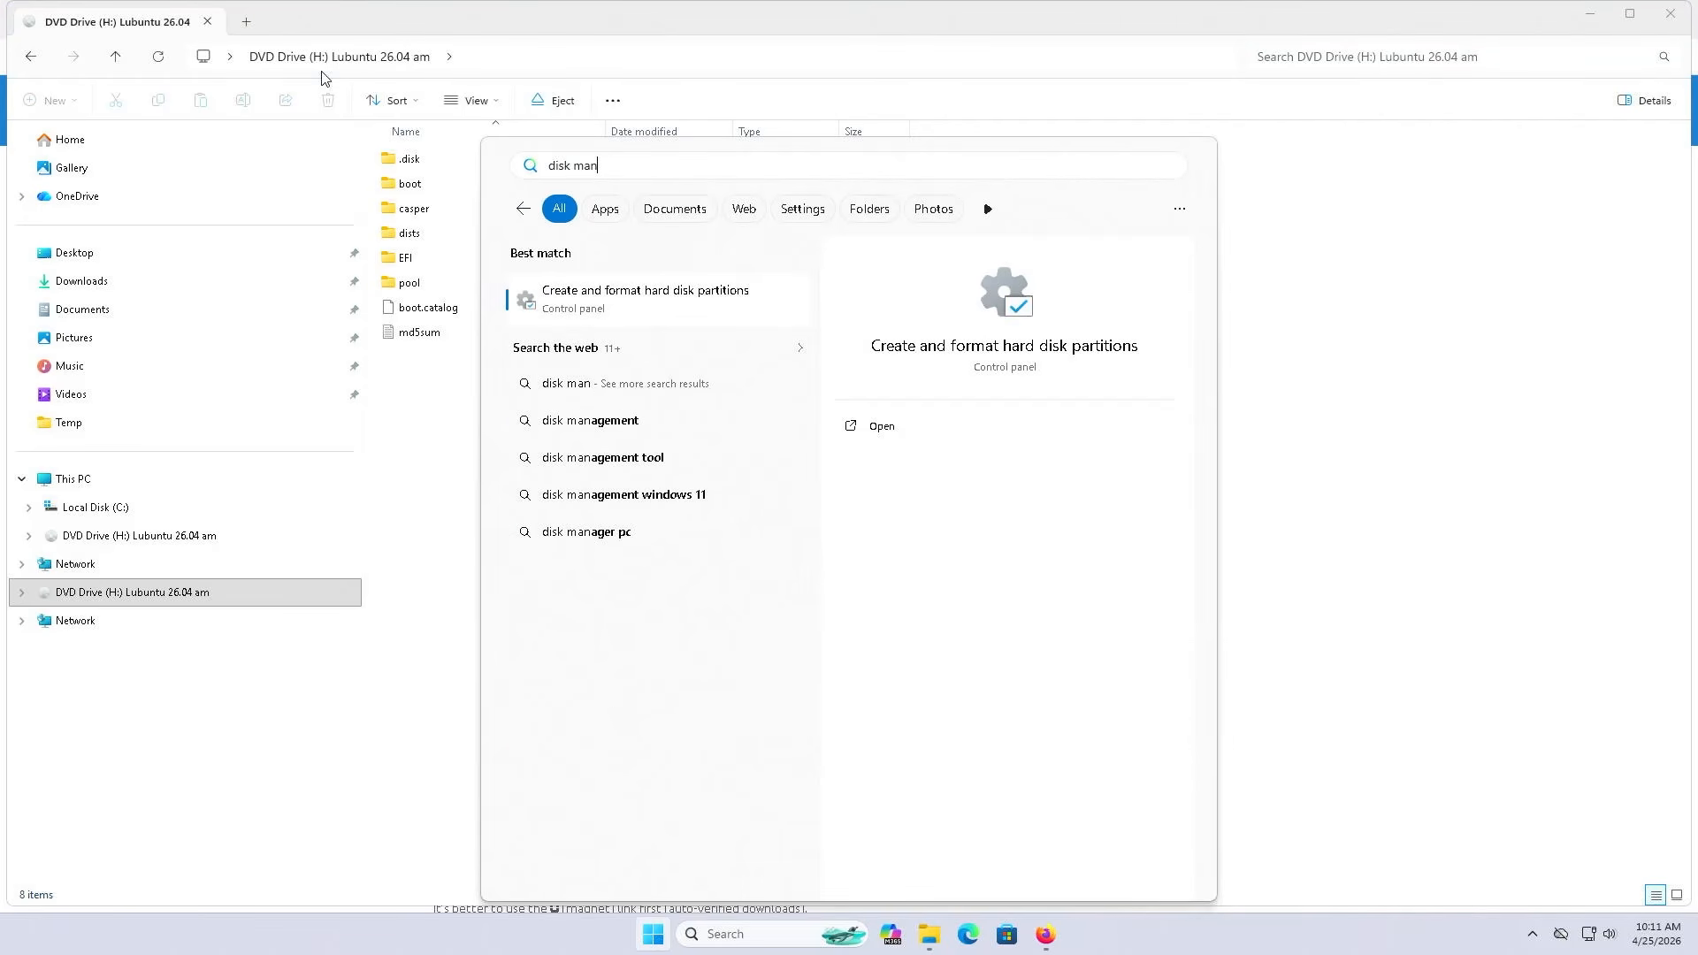
text(agement)
key(Return)
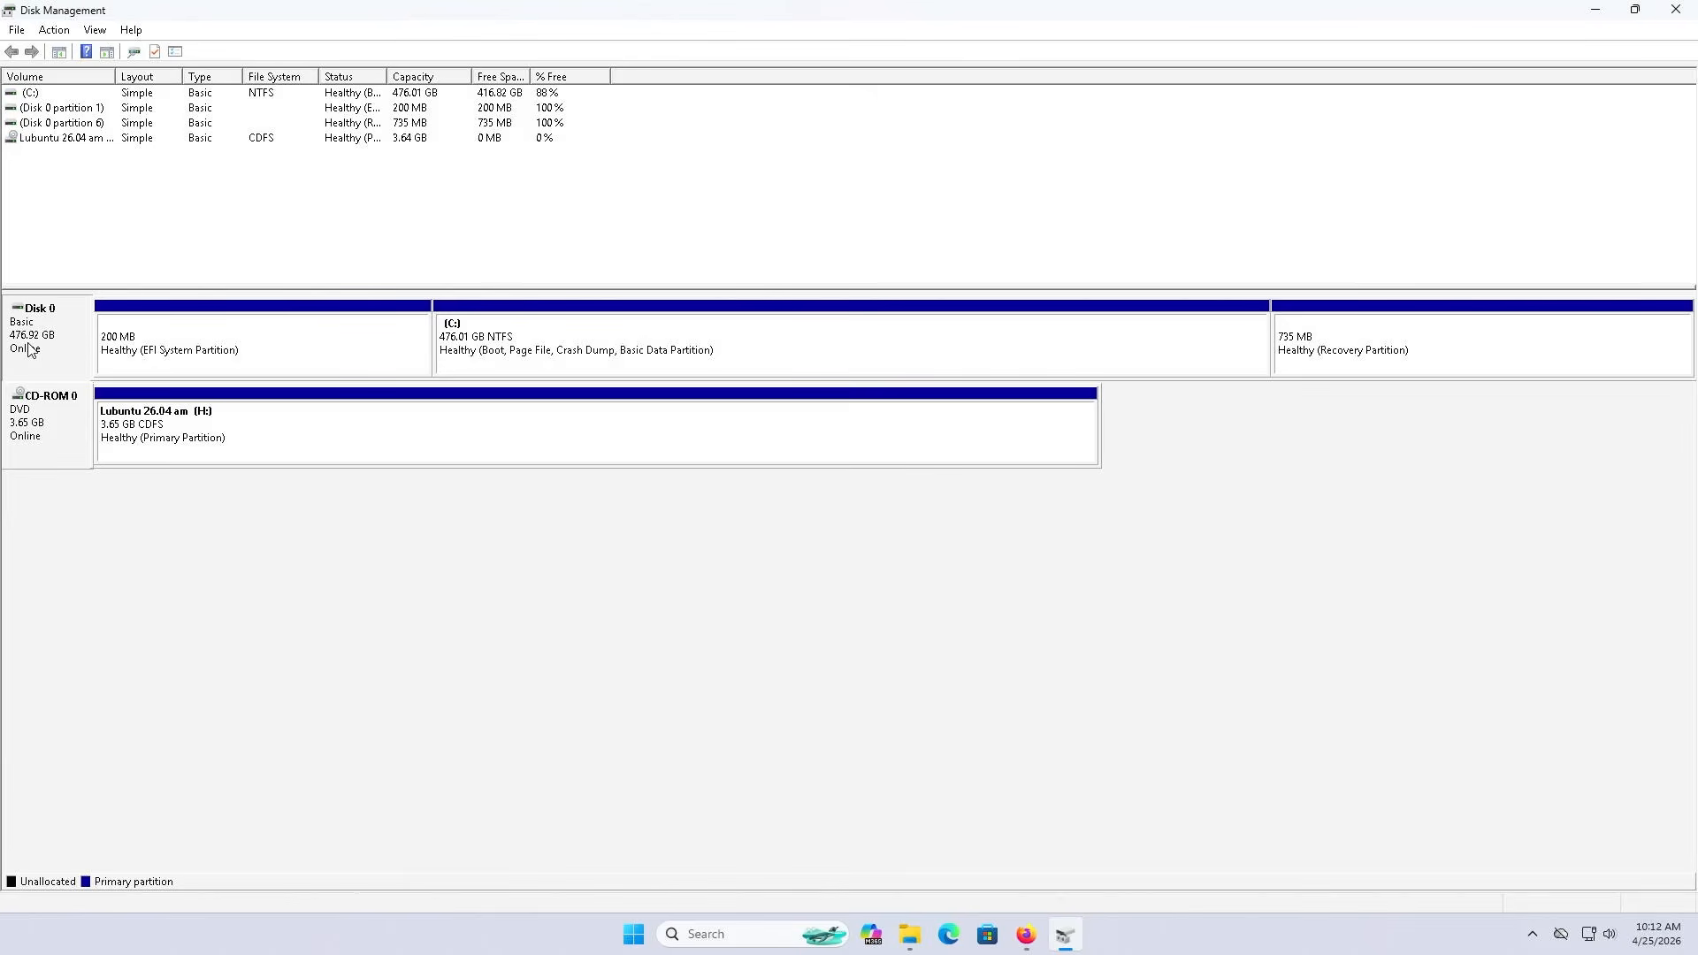
click(326, 374)
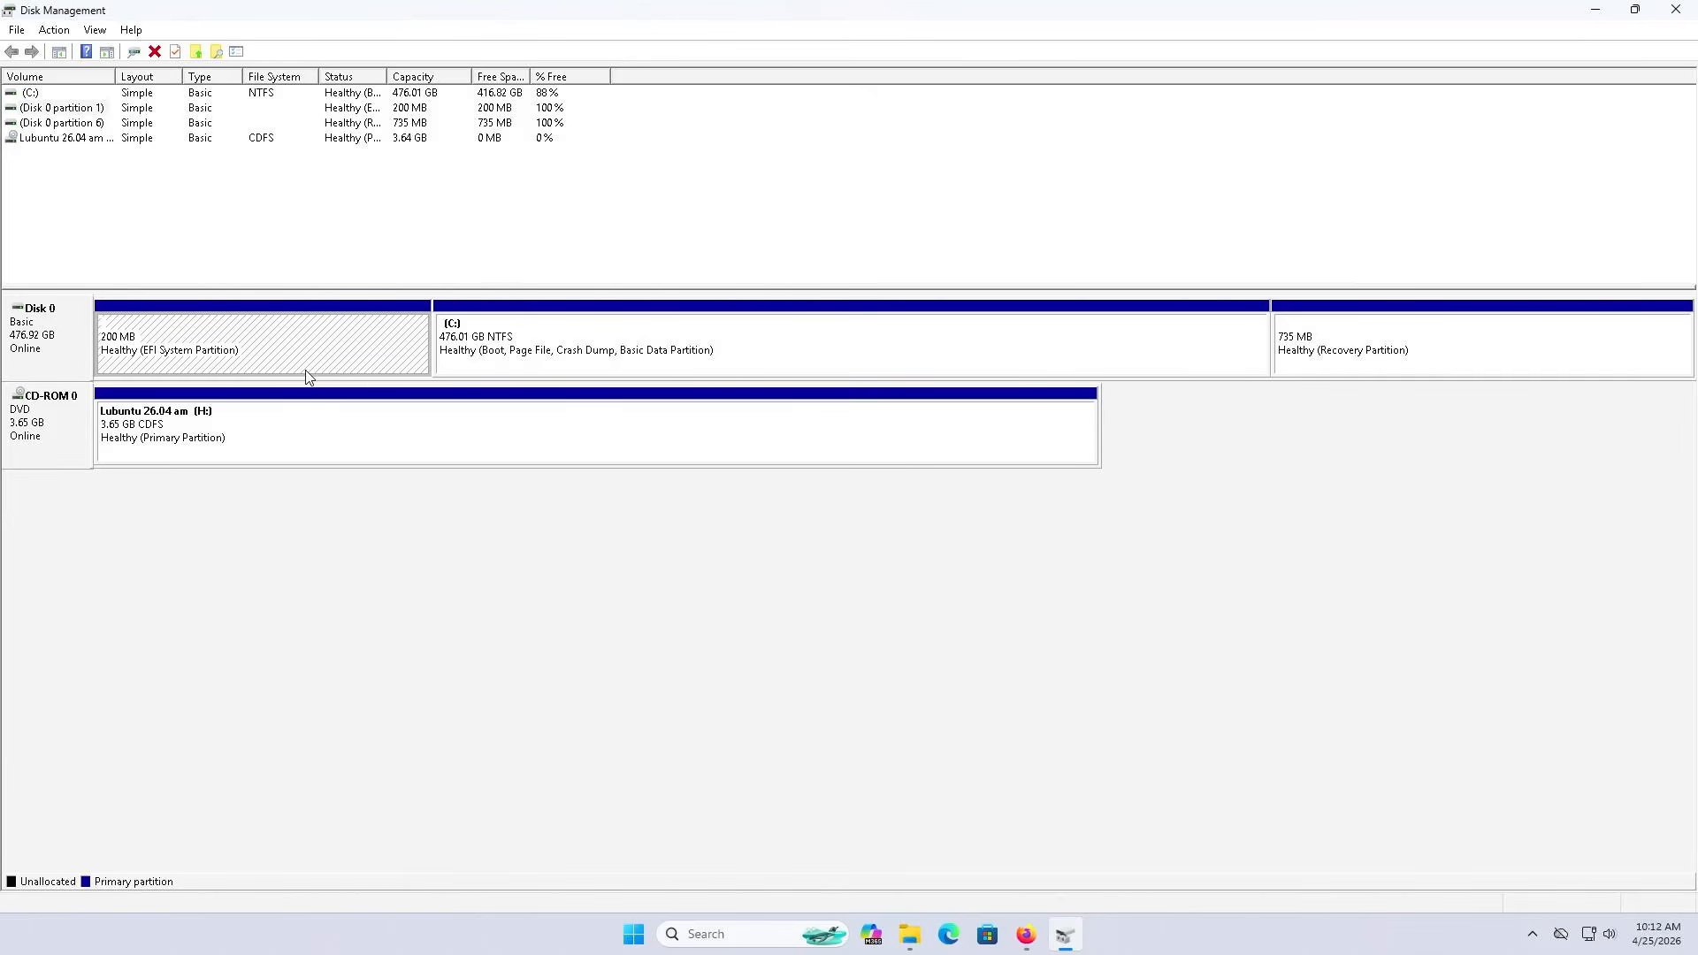
click(759, 371)
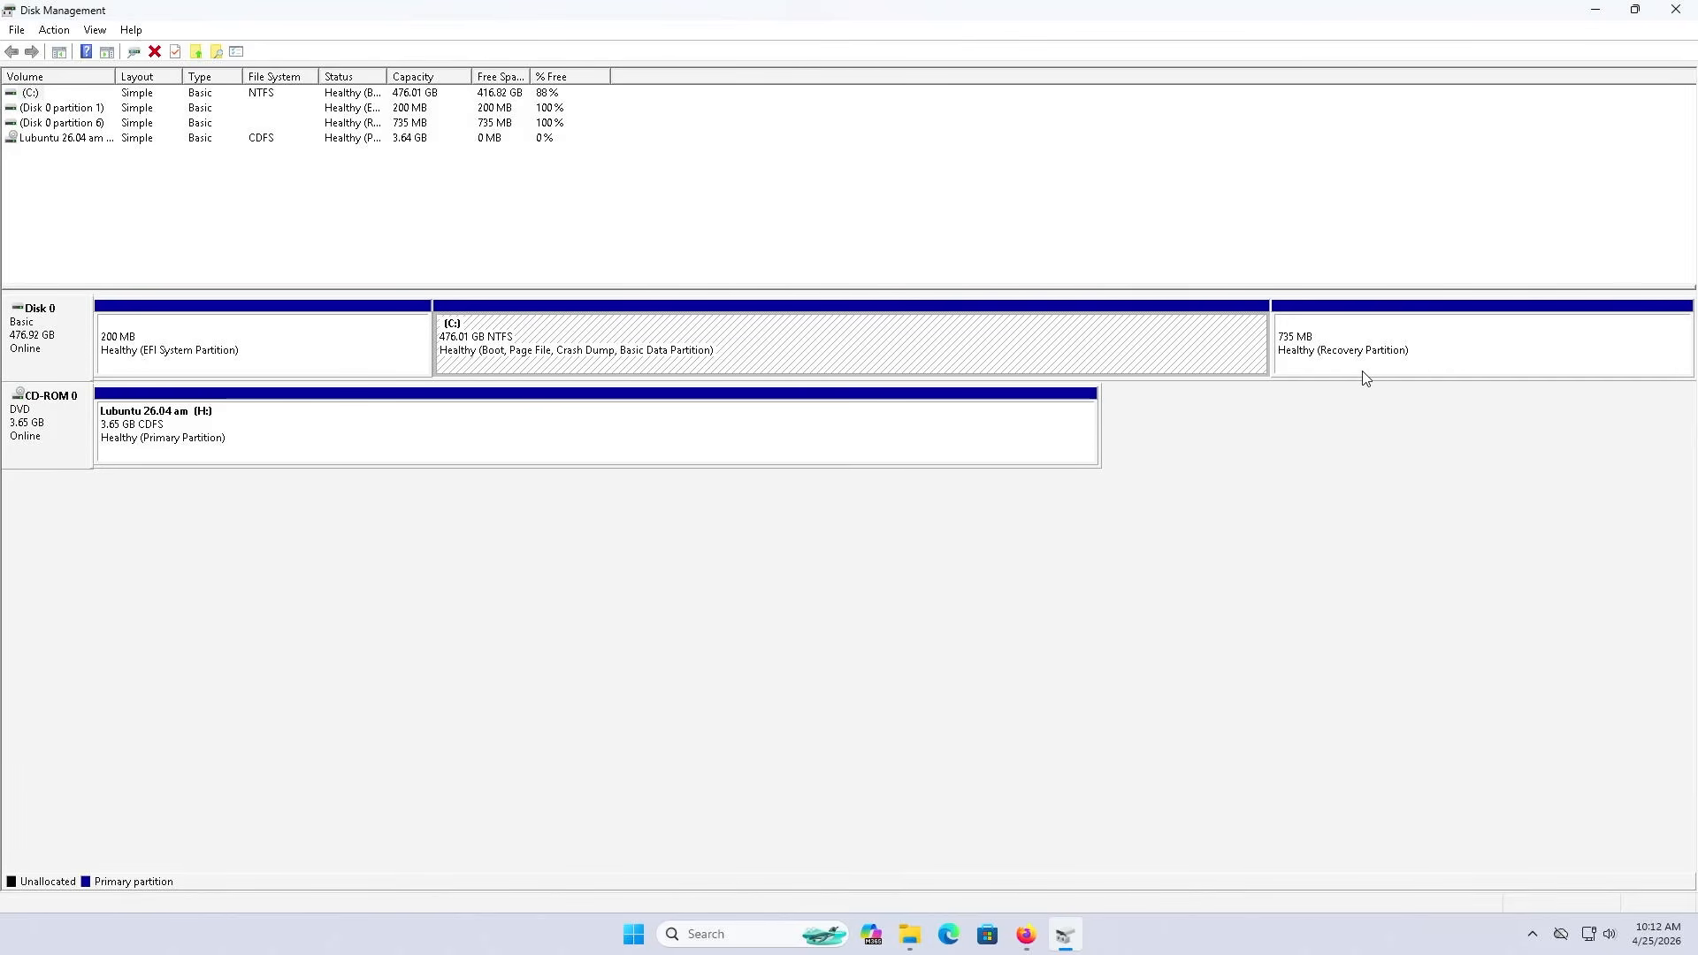
click(1405, 370)
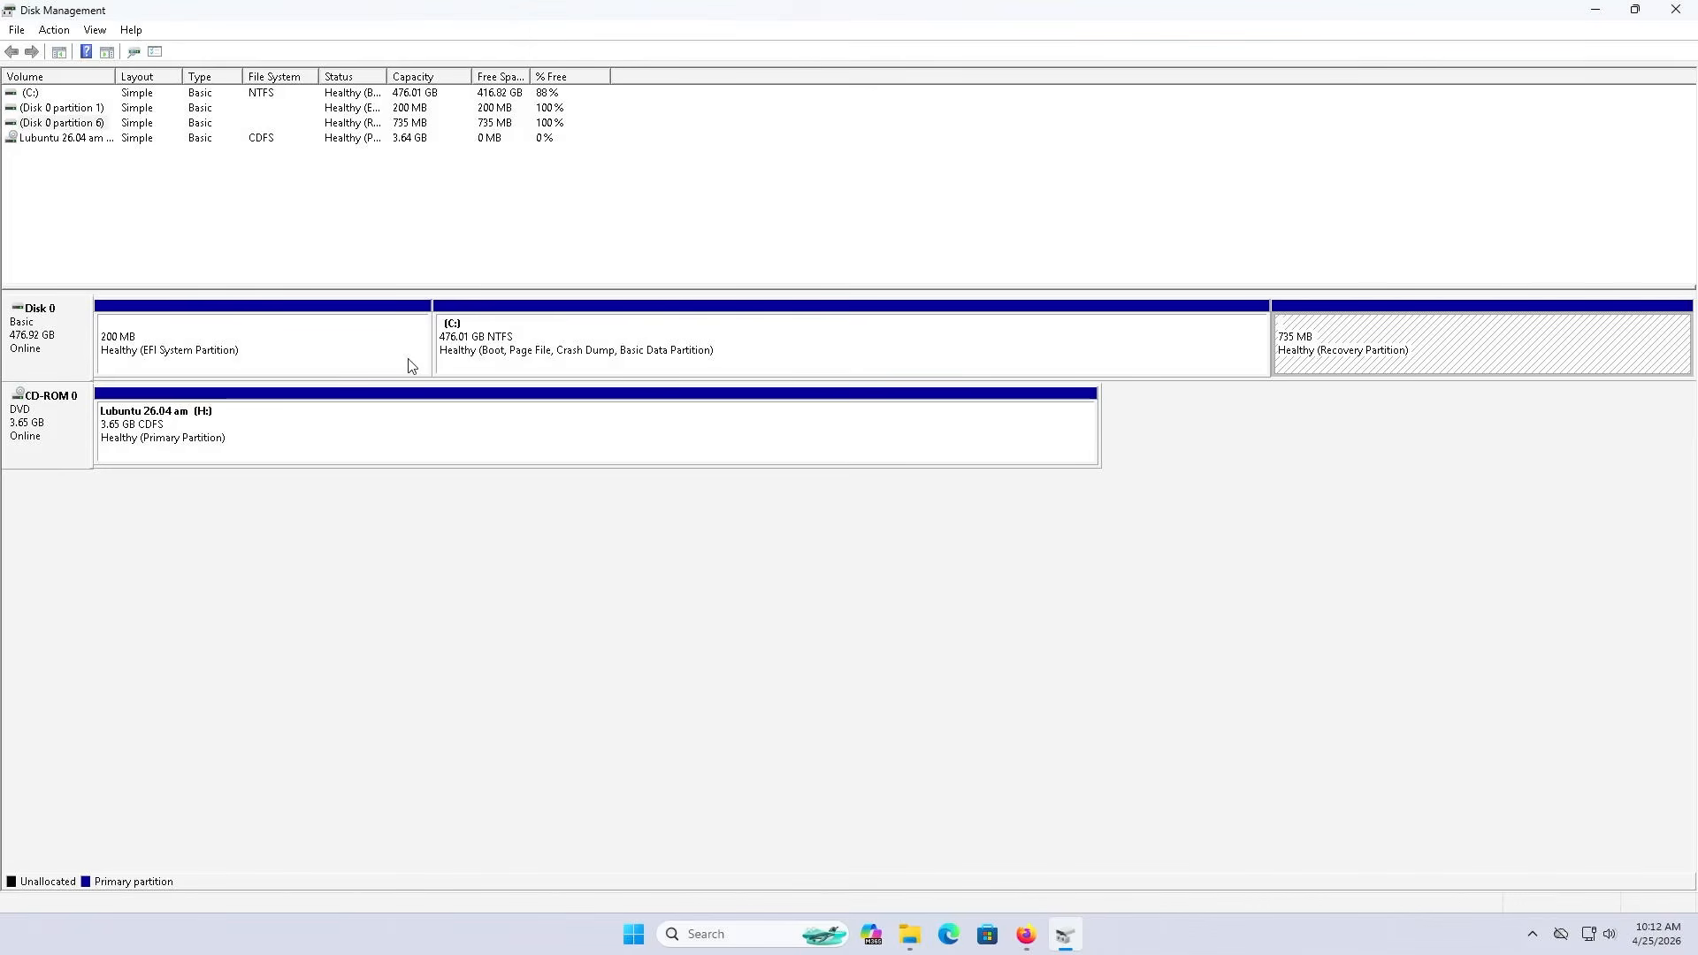
click(87, 433)
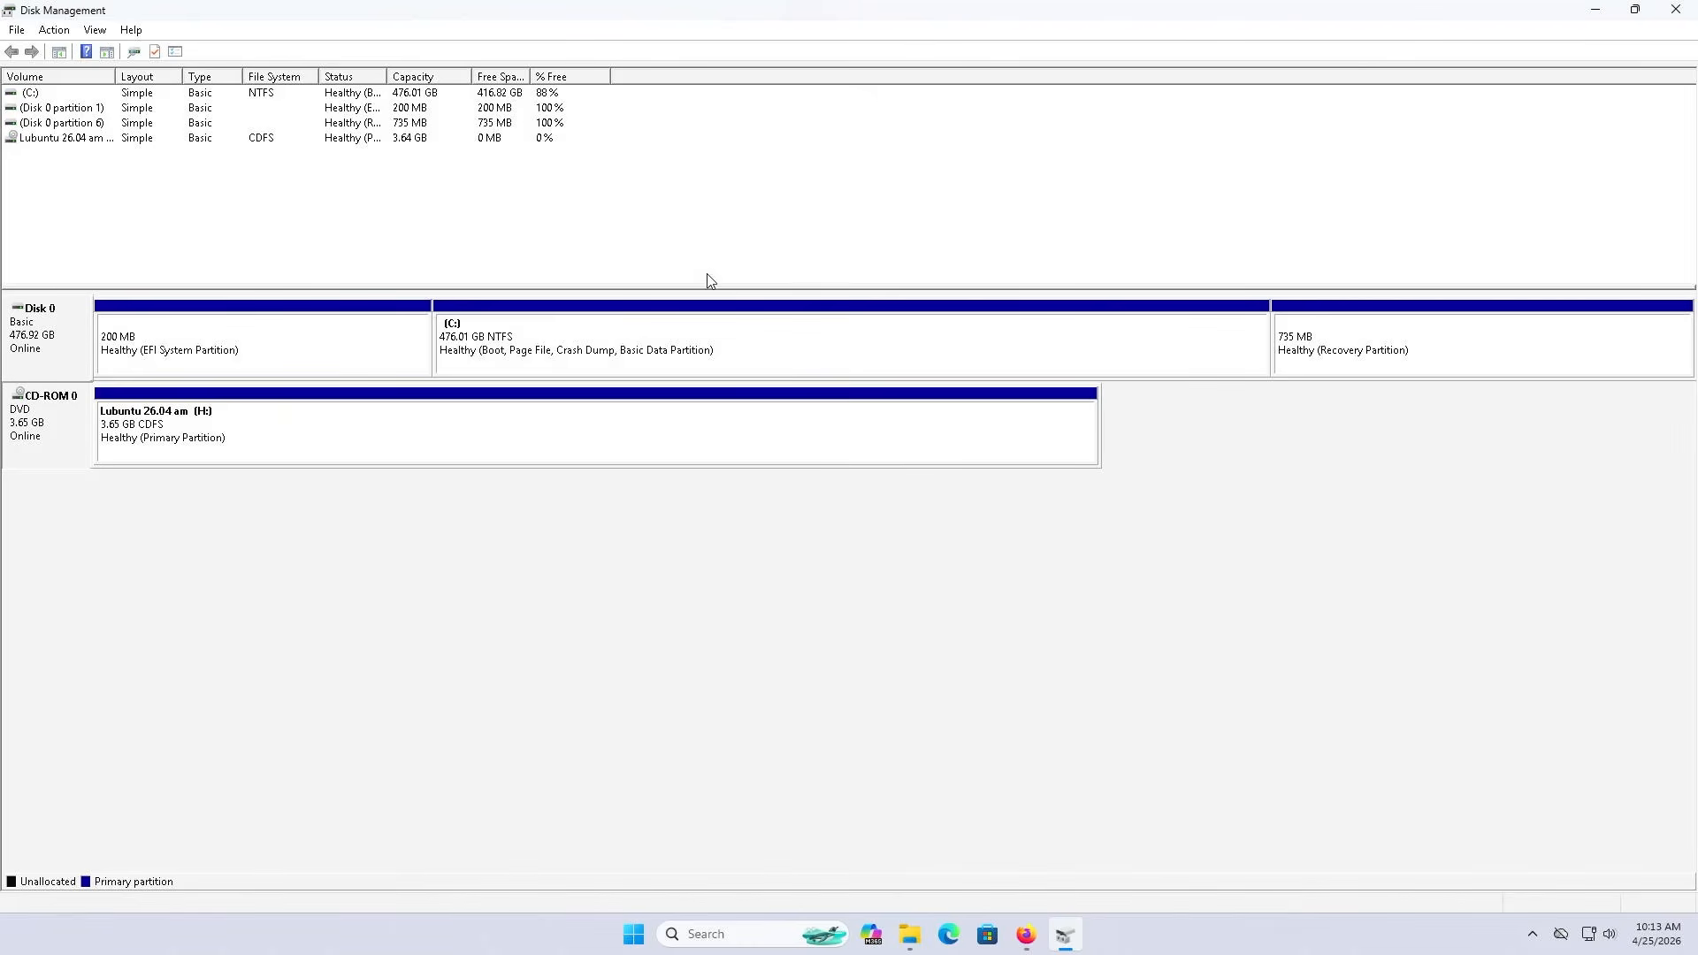
Step: Shrink the C: volume on Disk 0 by 115000 MB
right_click(739, 344)
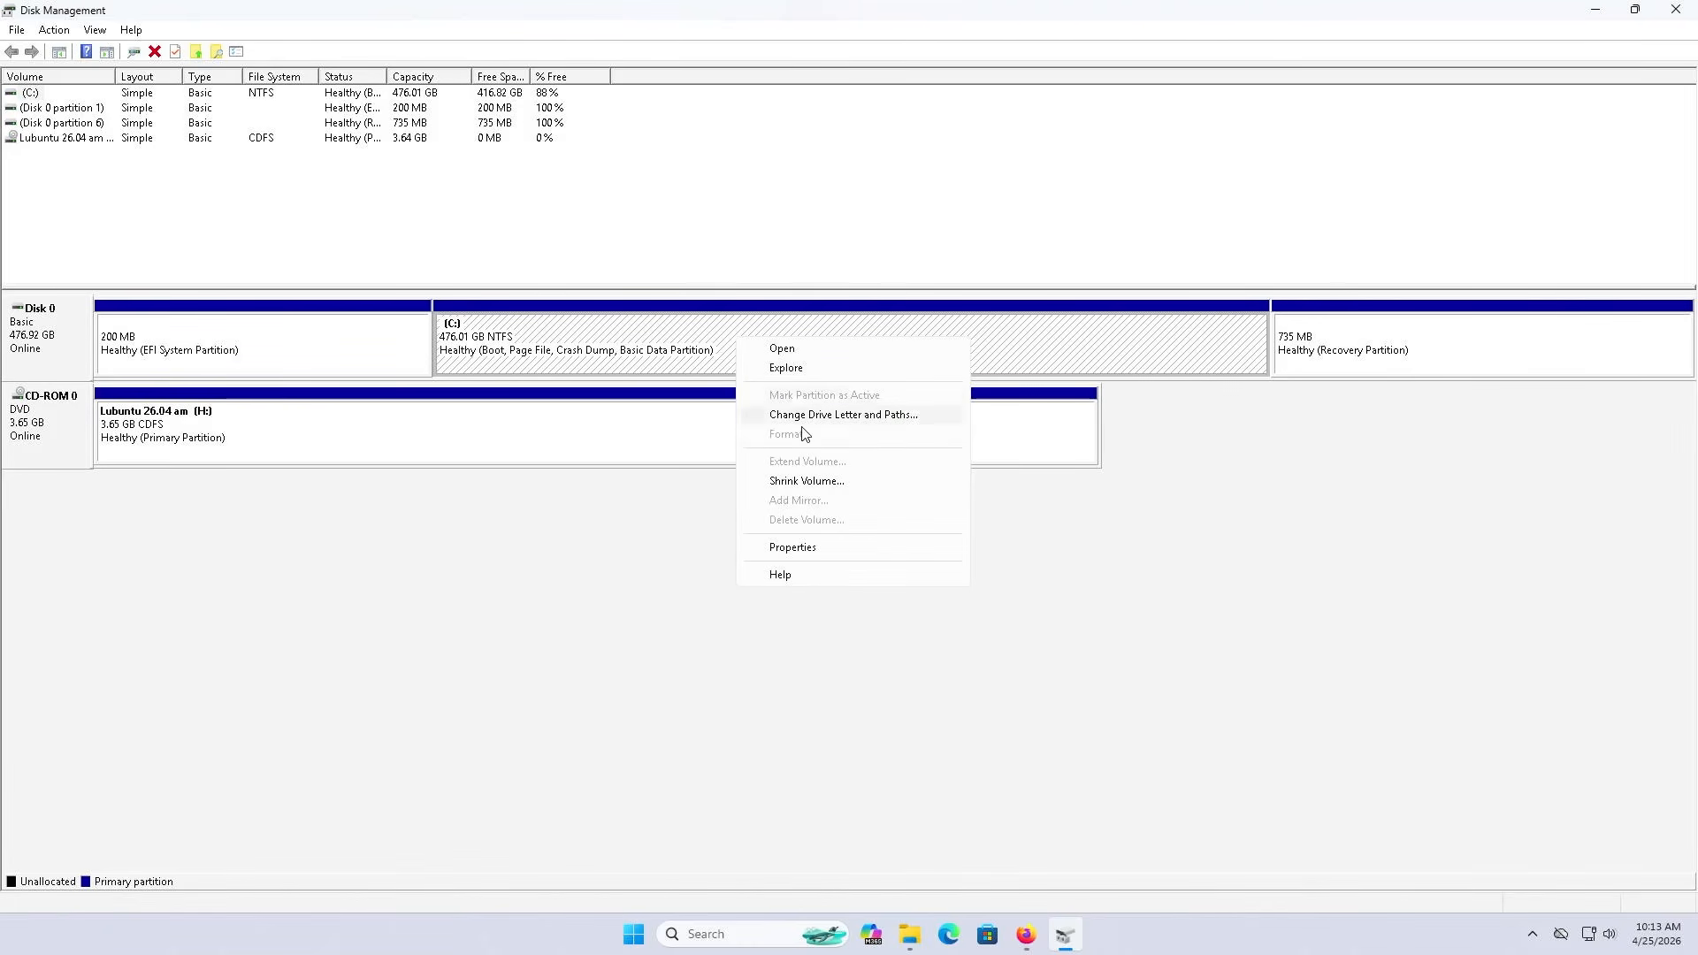
click(796, 480)
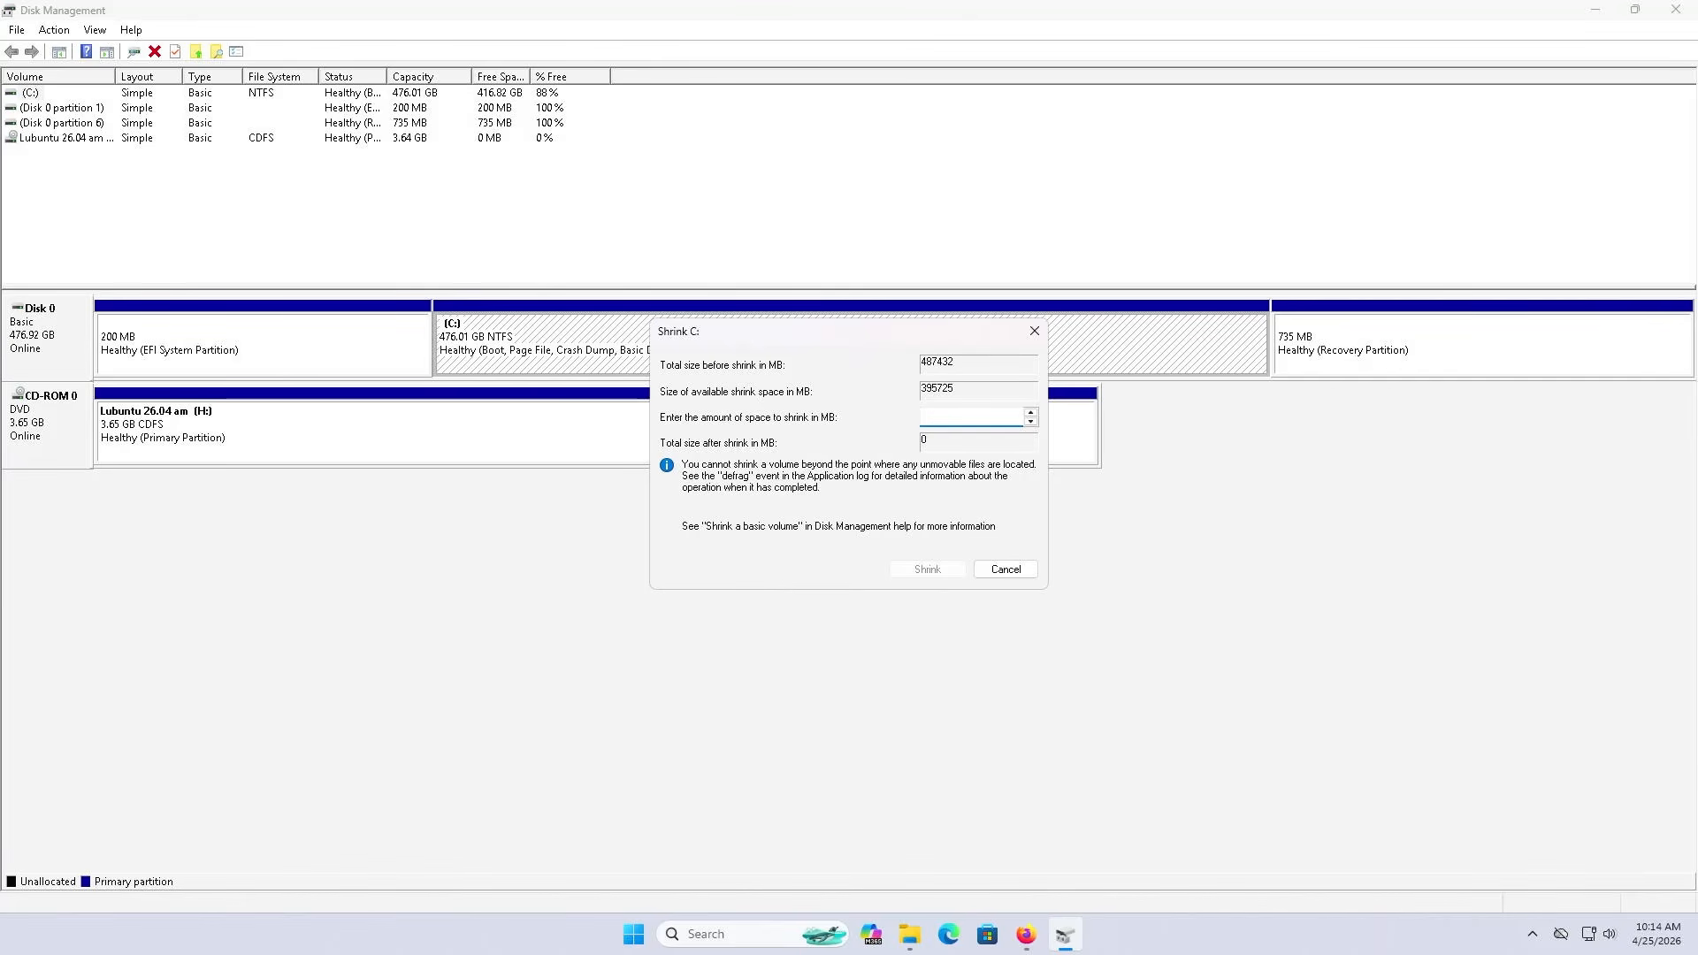
text(115000)
click(925, 569)
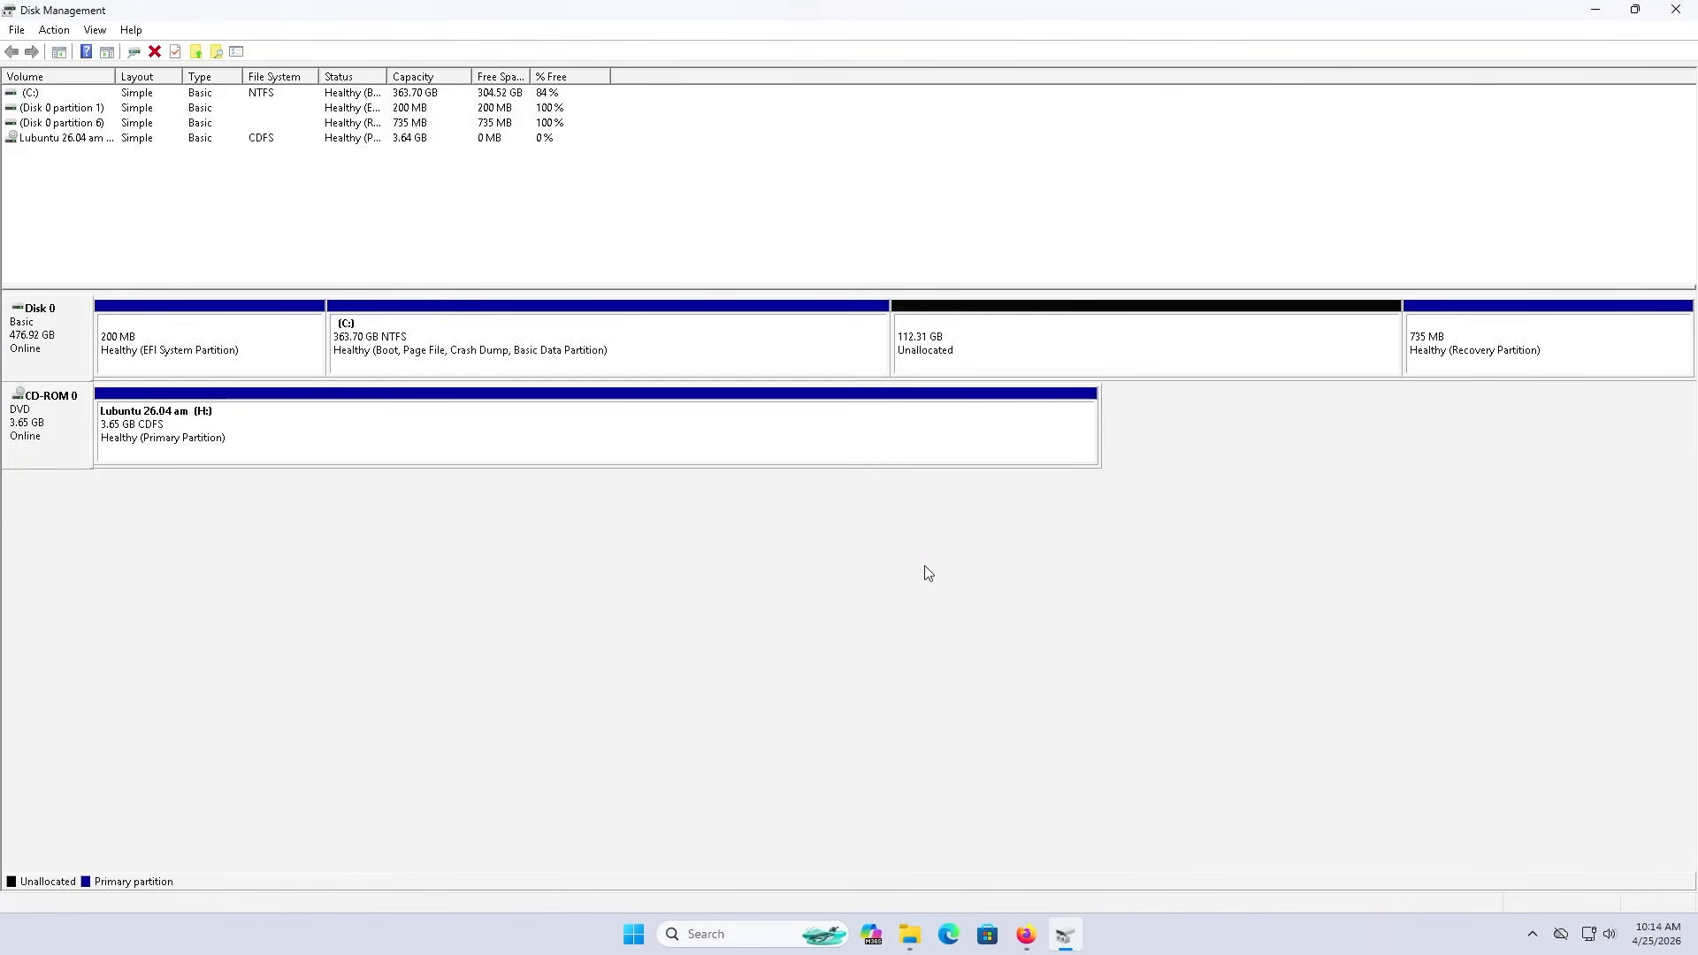
Step: Set up a new simple volume of 512 MB in Disk 0's unallocated space, with drive letter D
click(1008, 372)
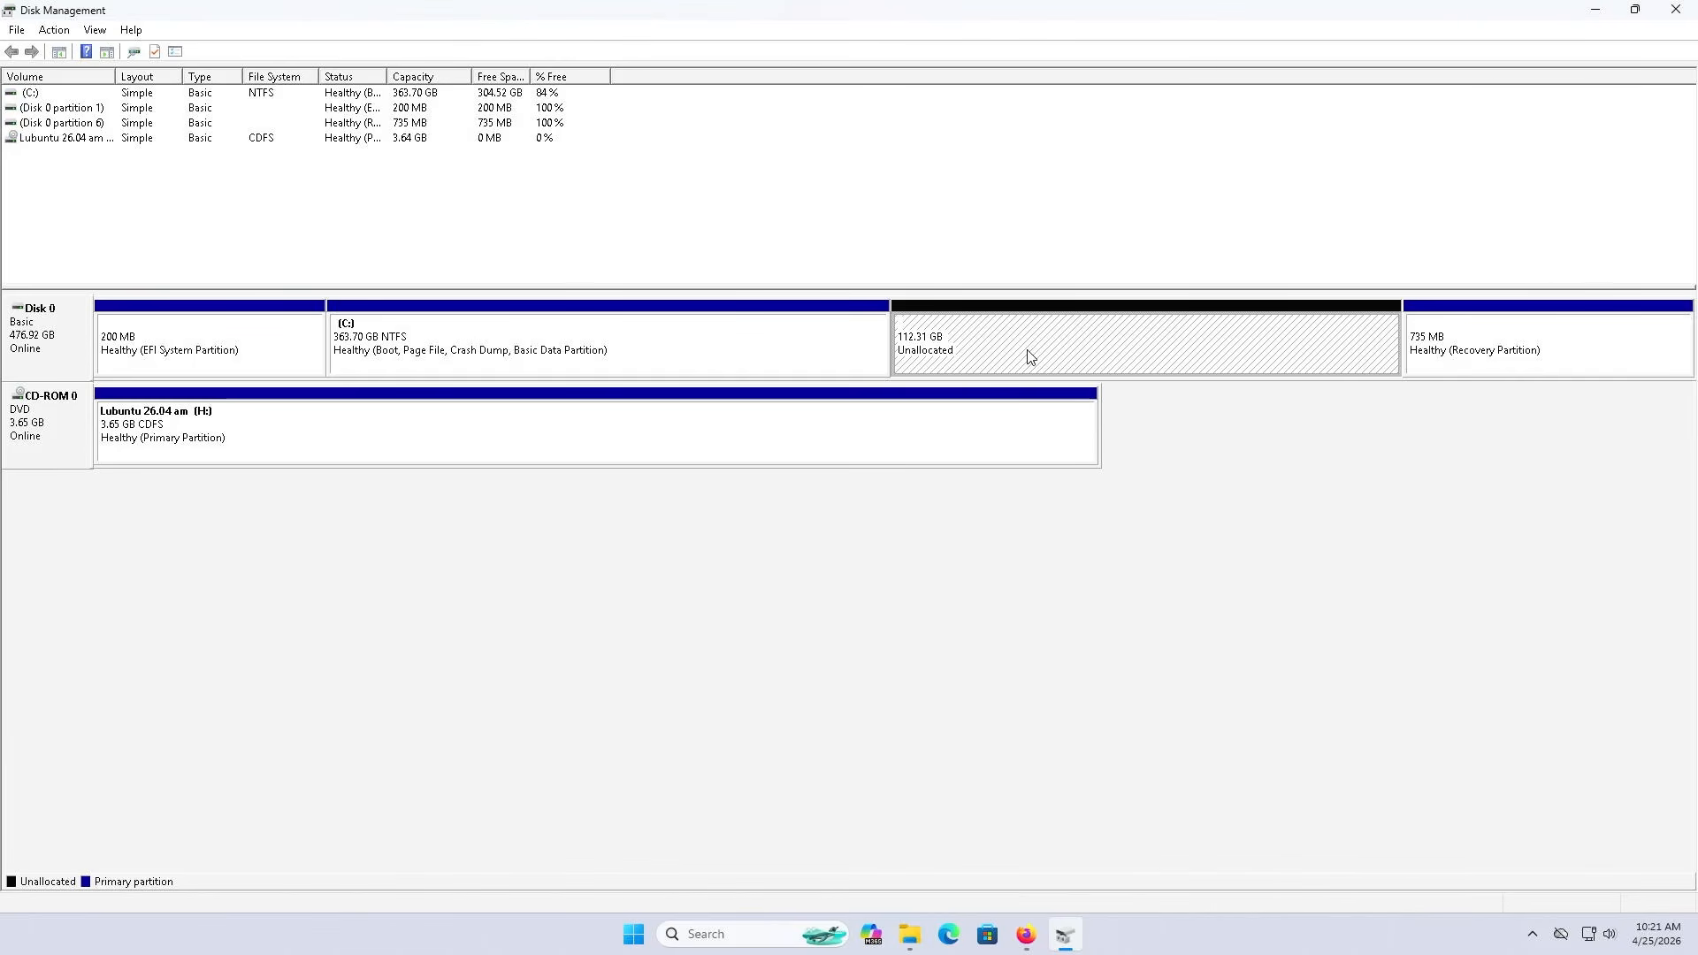
right_click(1028, 355)
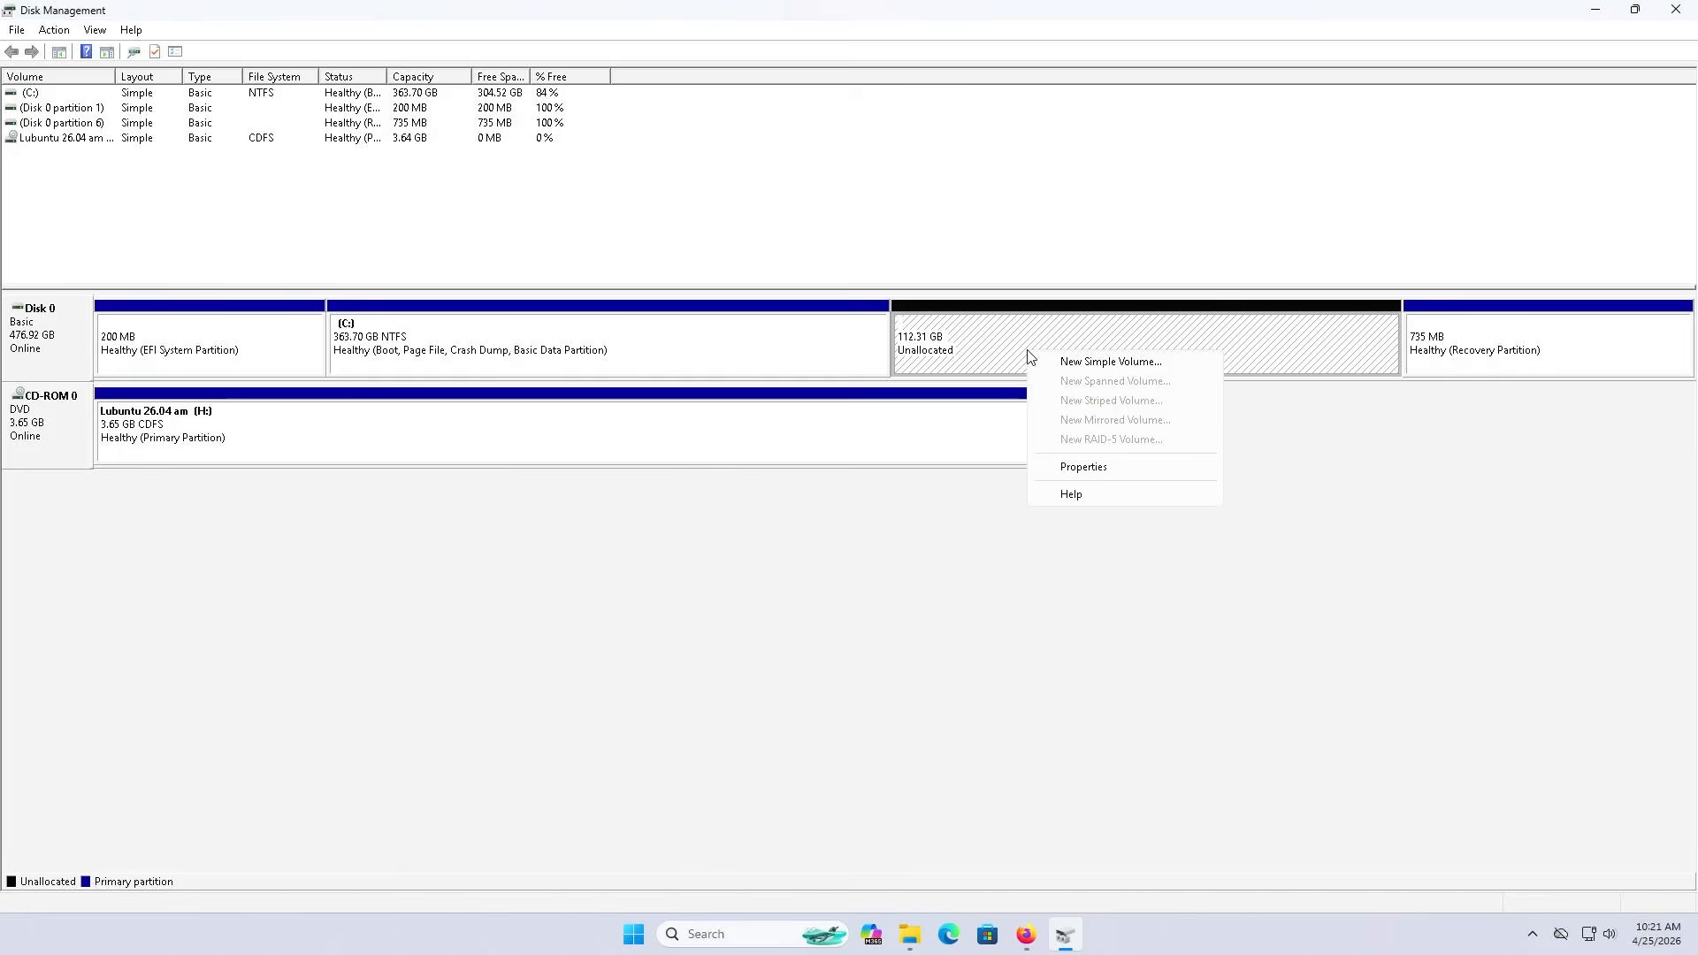
click(1055, 363)
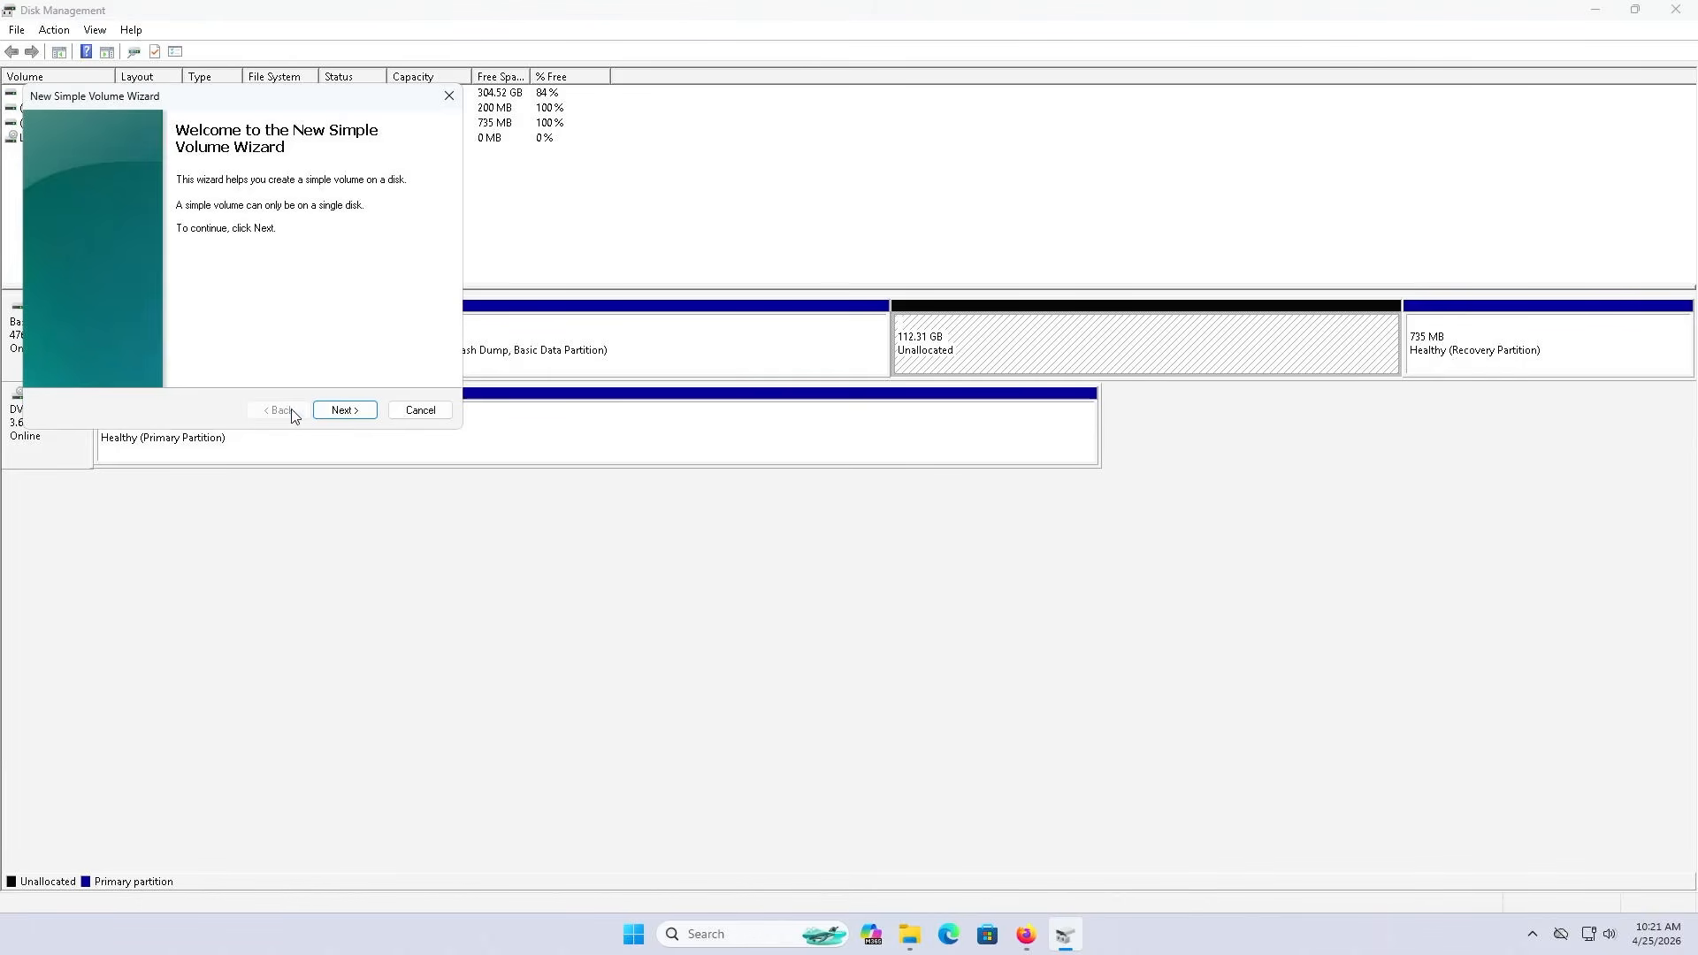
click(340, 409)
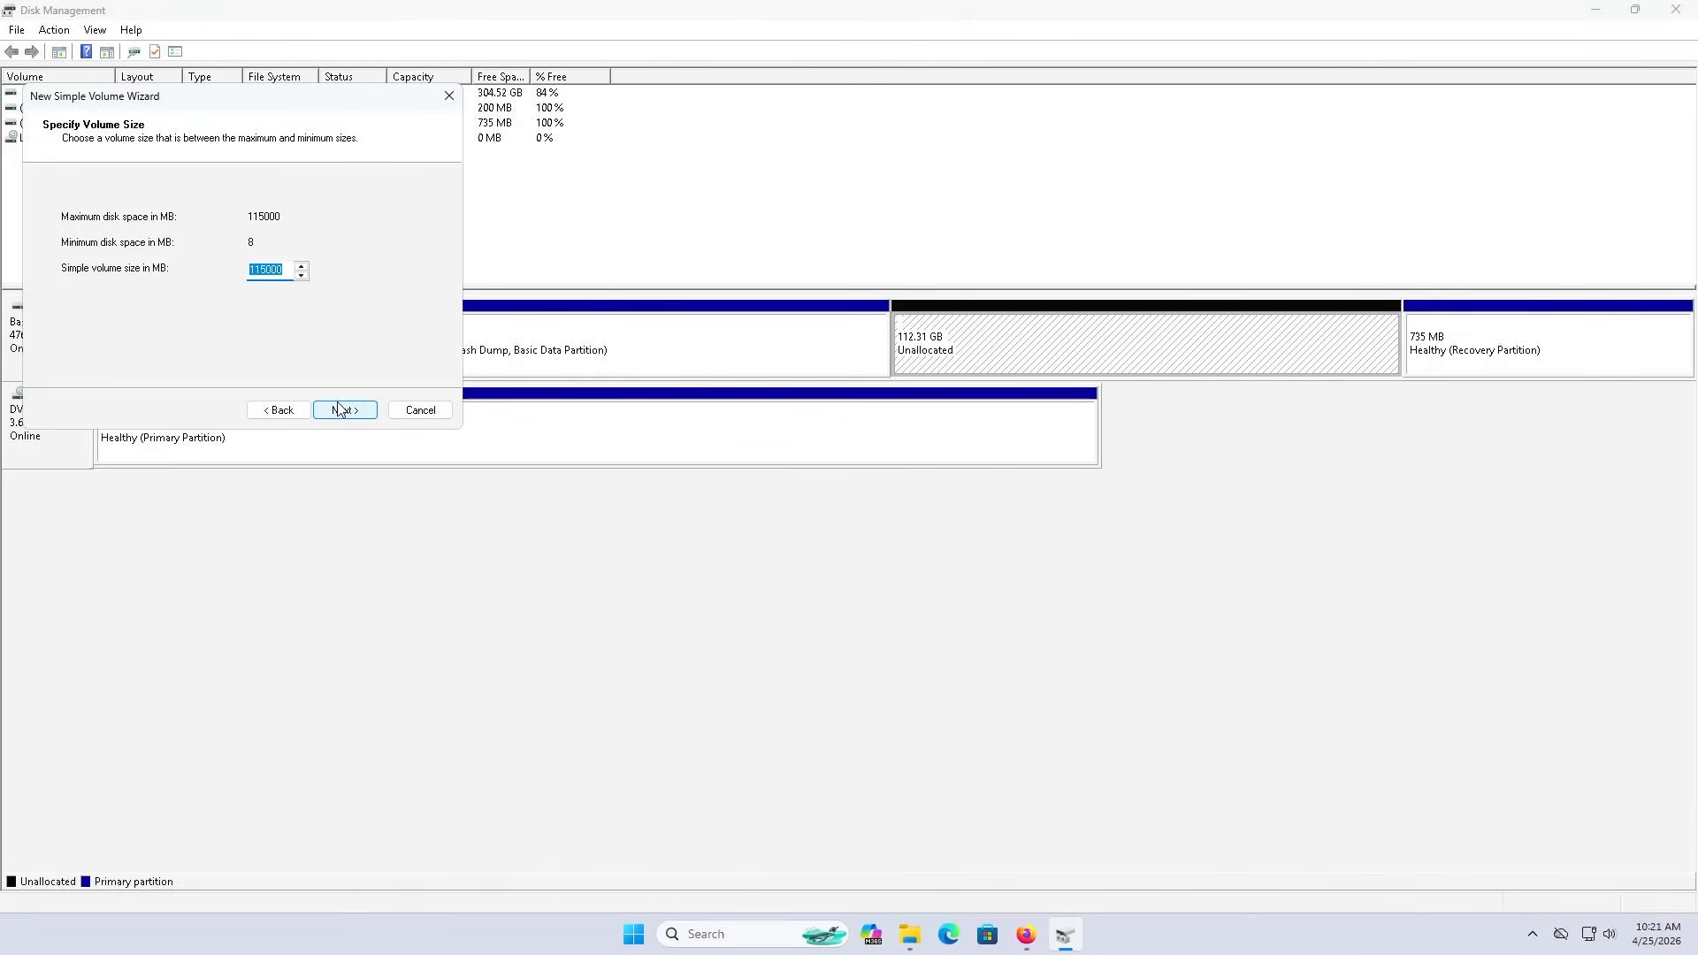
text(512)
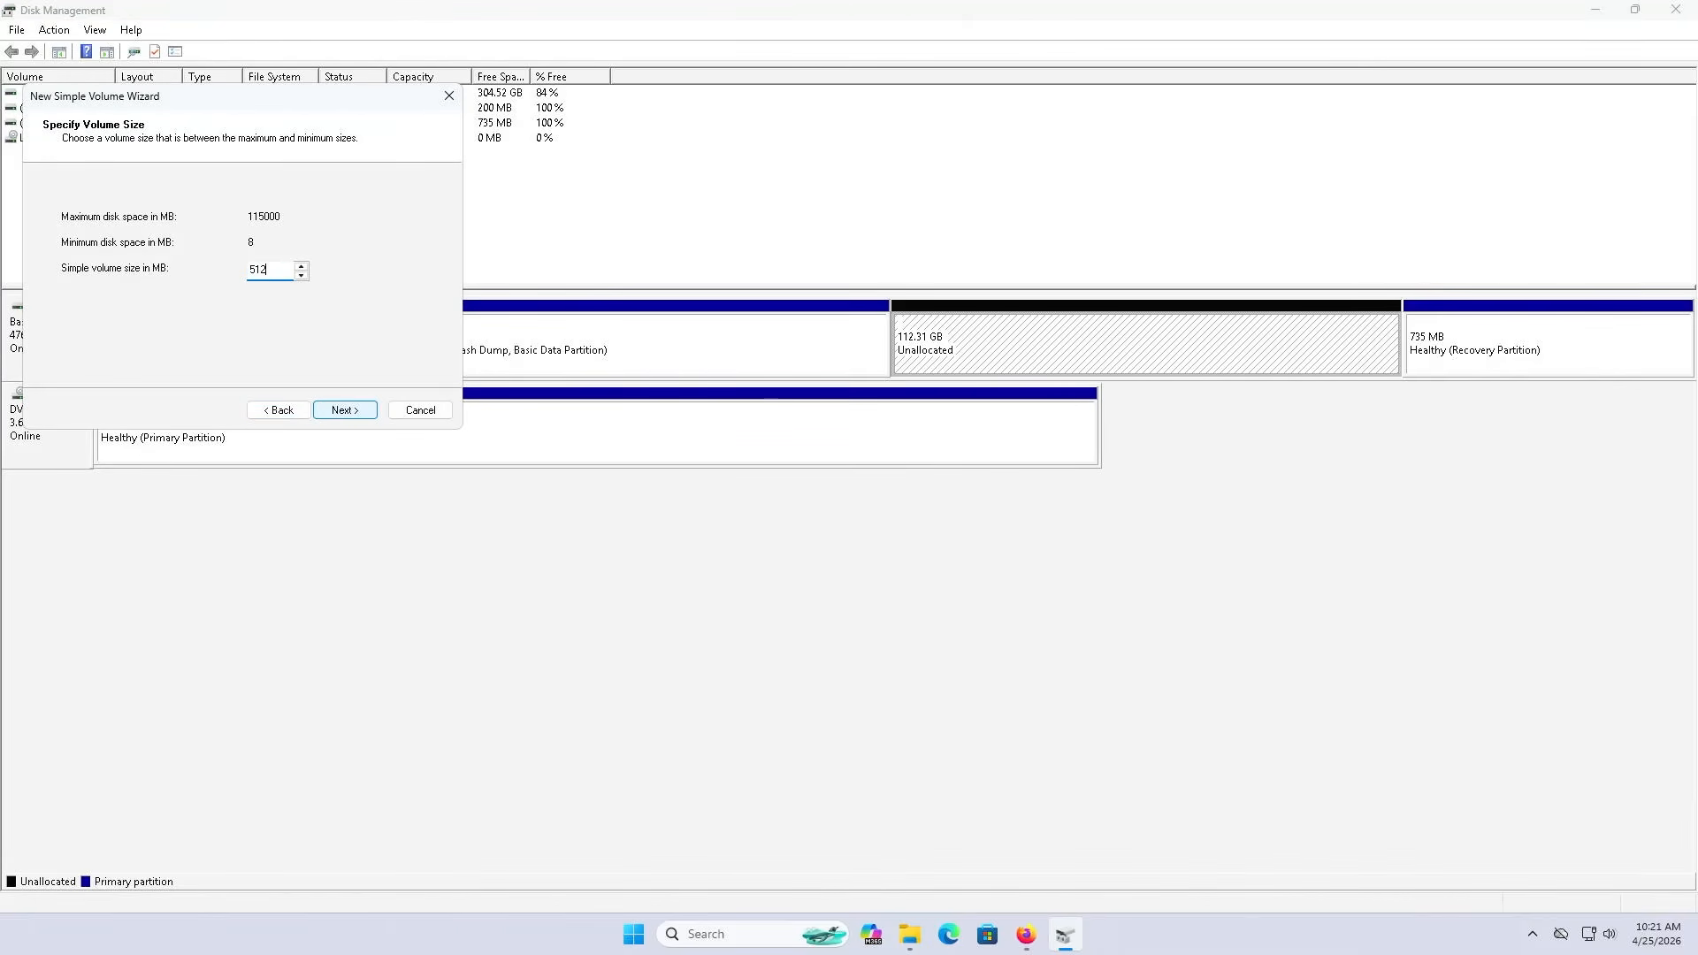
click(340, 412)
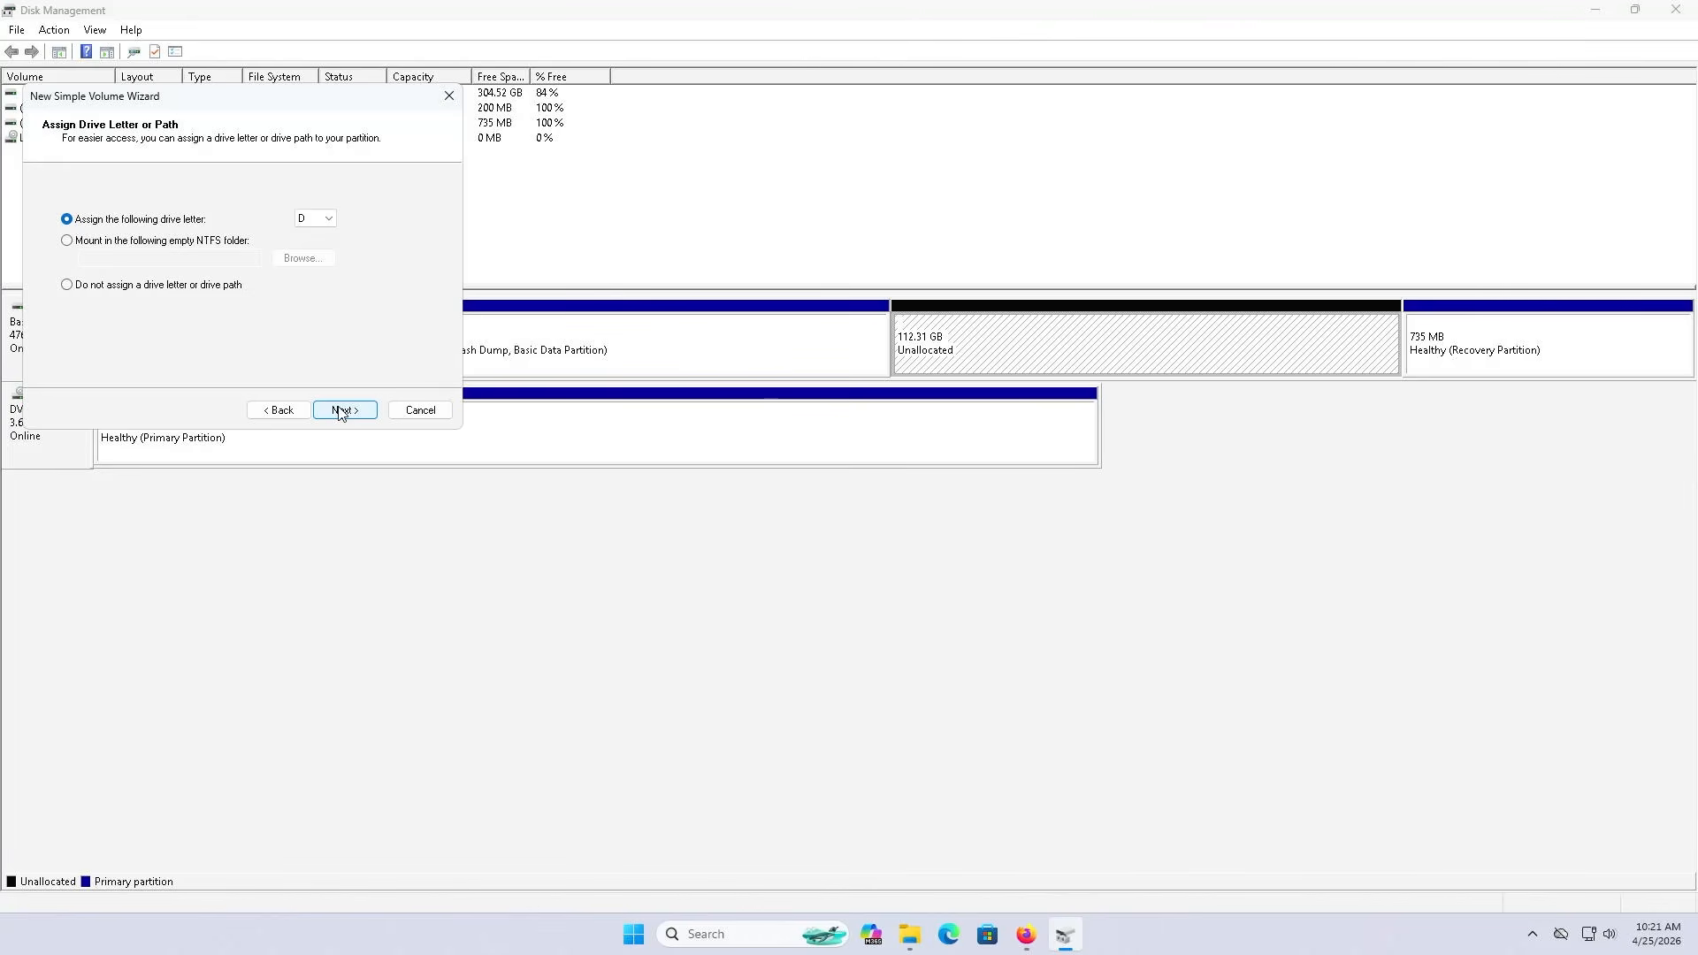
click(339, 411)
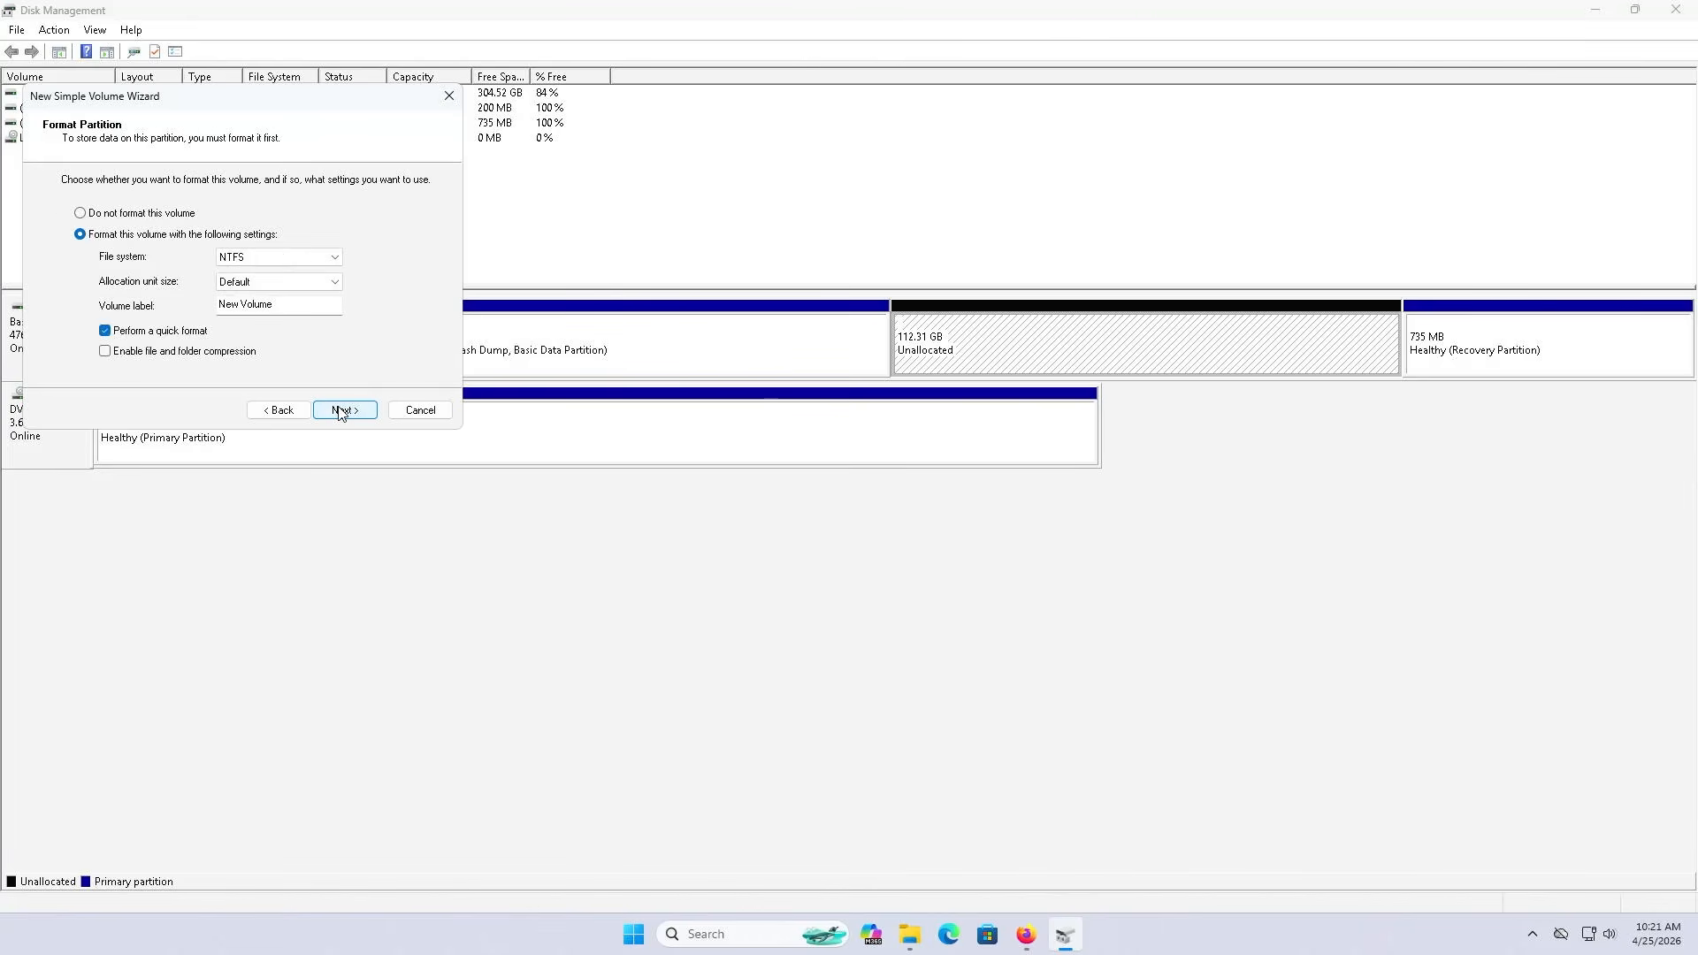
Step: Format the 512 MB volume as FAT32 with the label EFI_Lubuntu and finish creating it
click(320, 259)
click(301, 287)
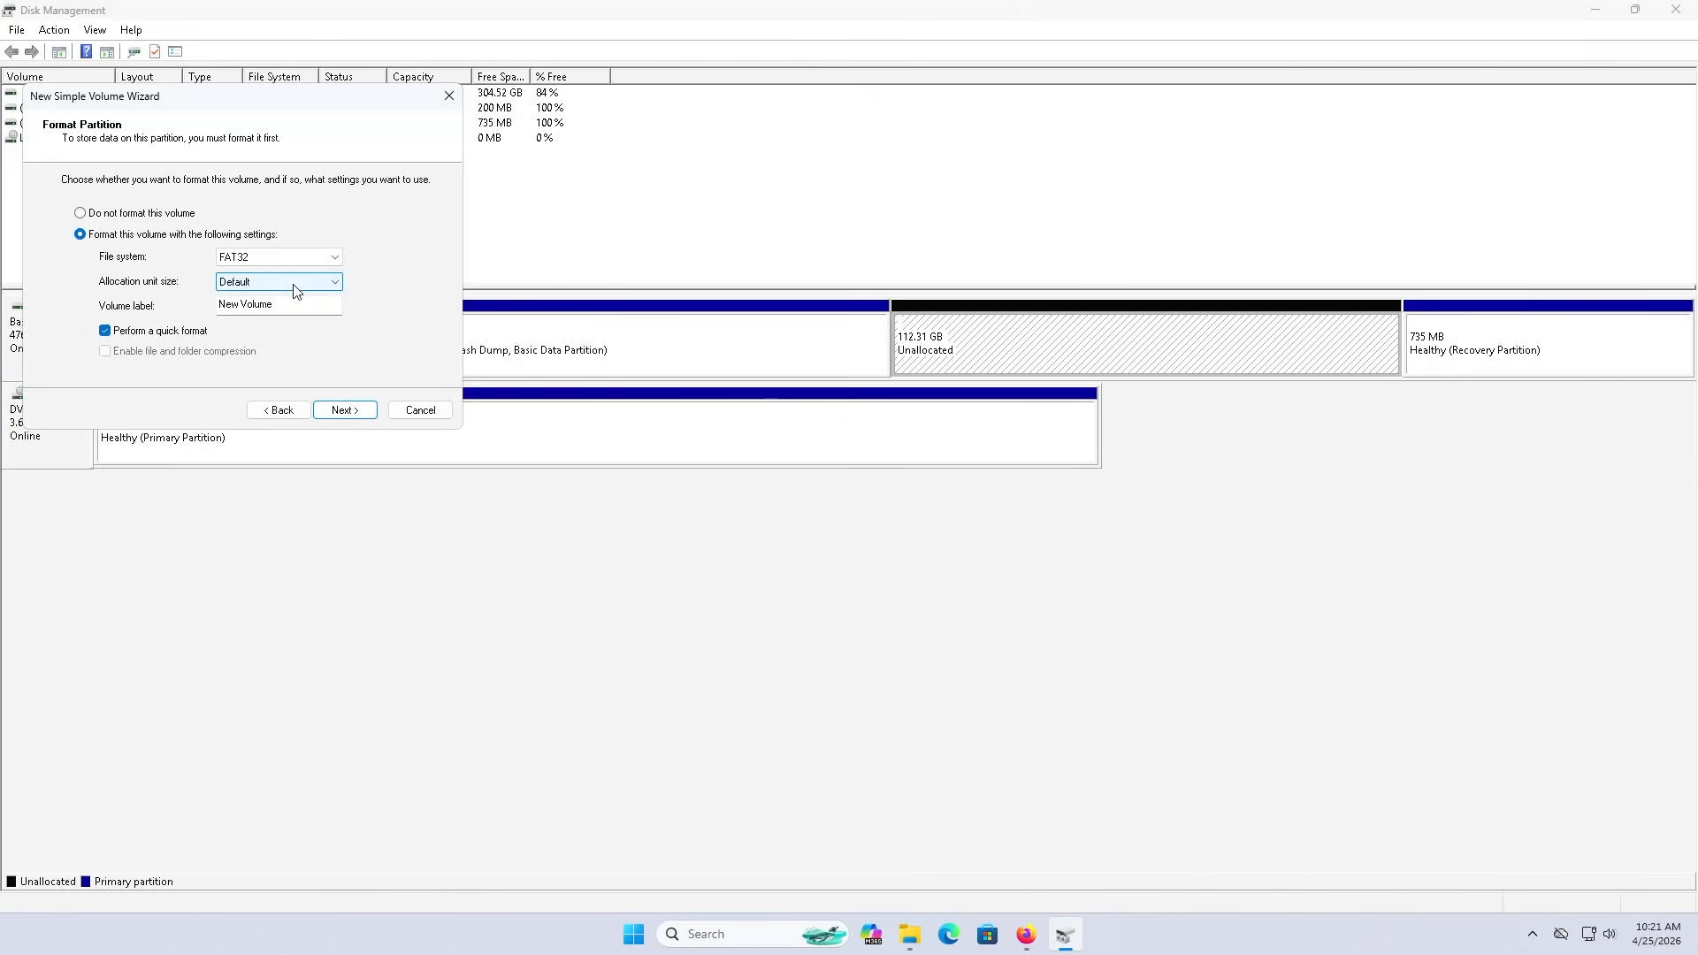
drag(285, 302, 219, 304)
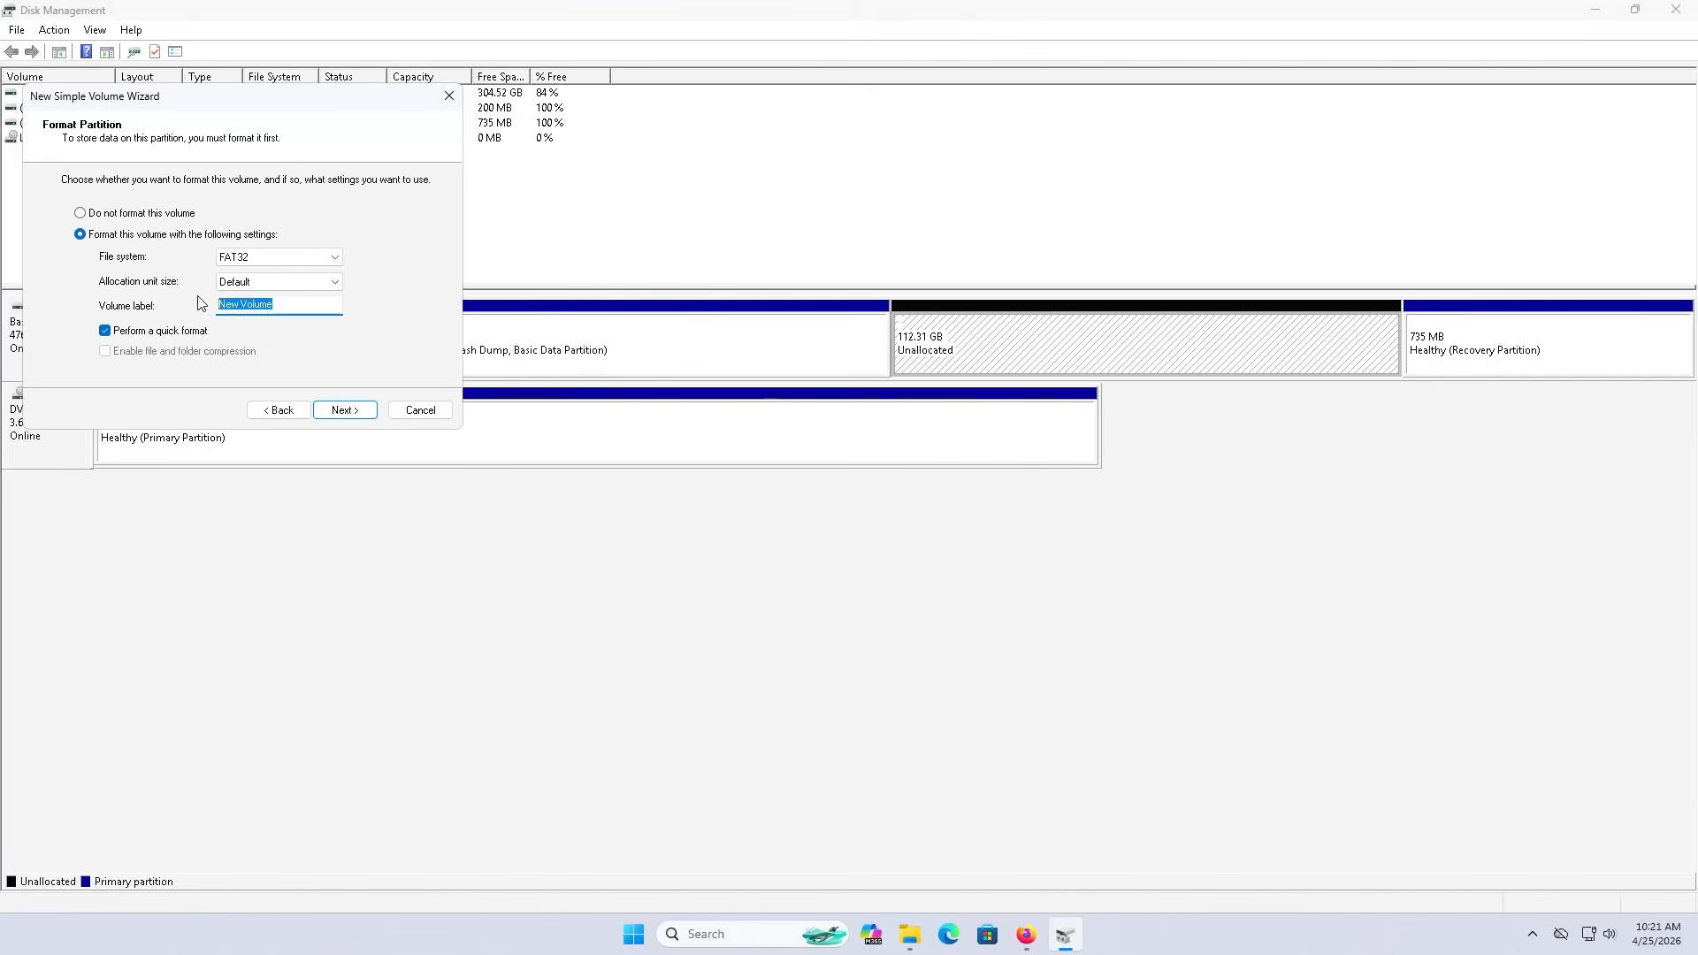
text(EFI_Lubuntu)
click(335, 410)
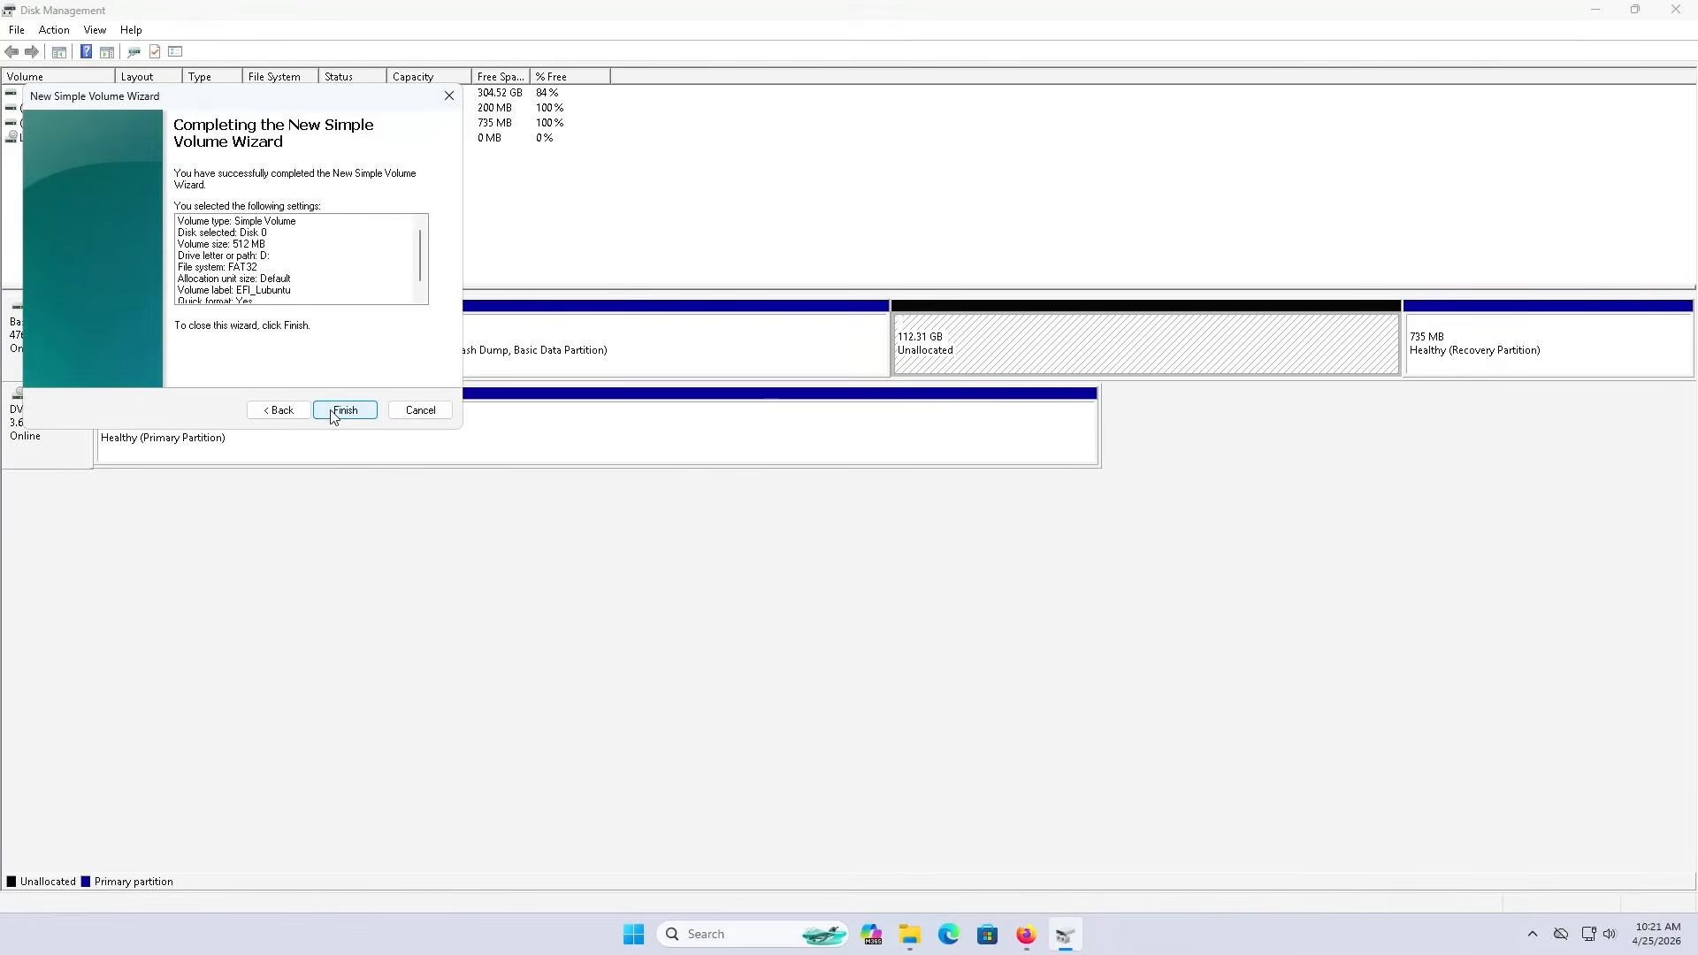
click(328, 409)
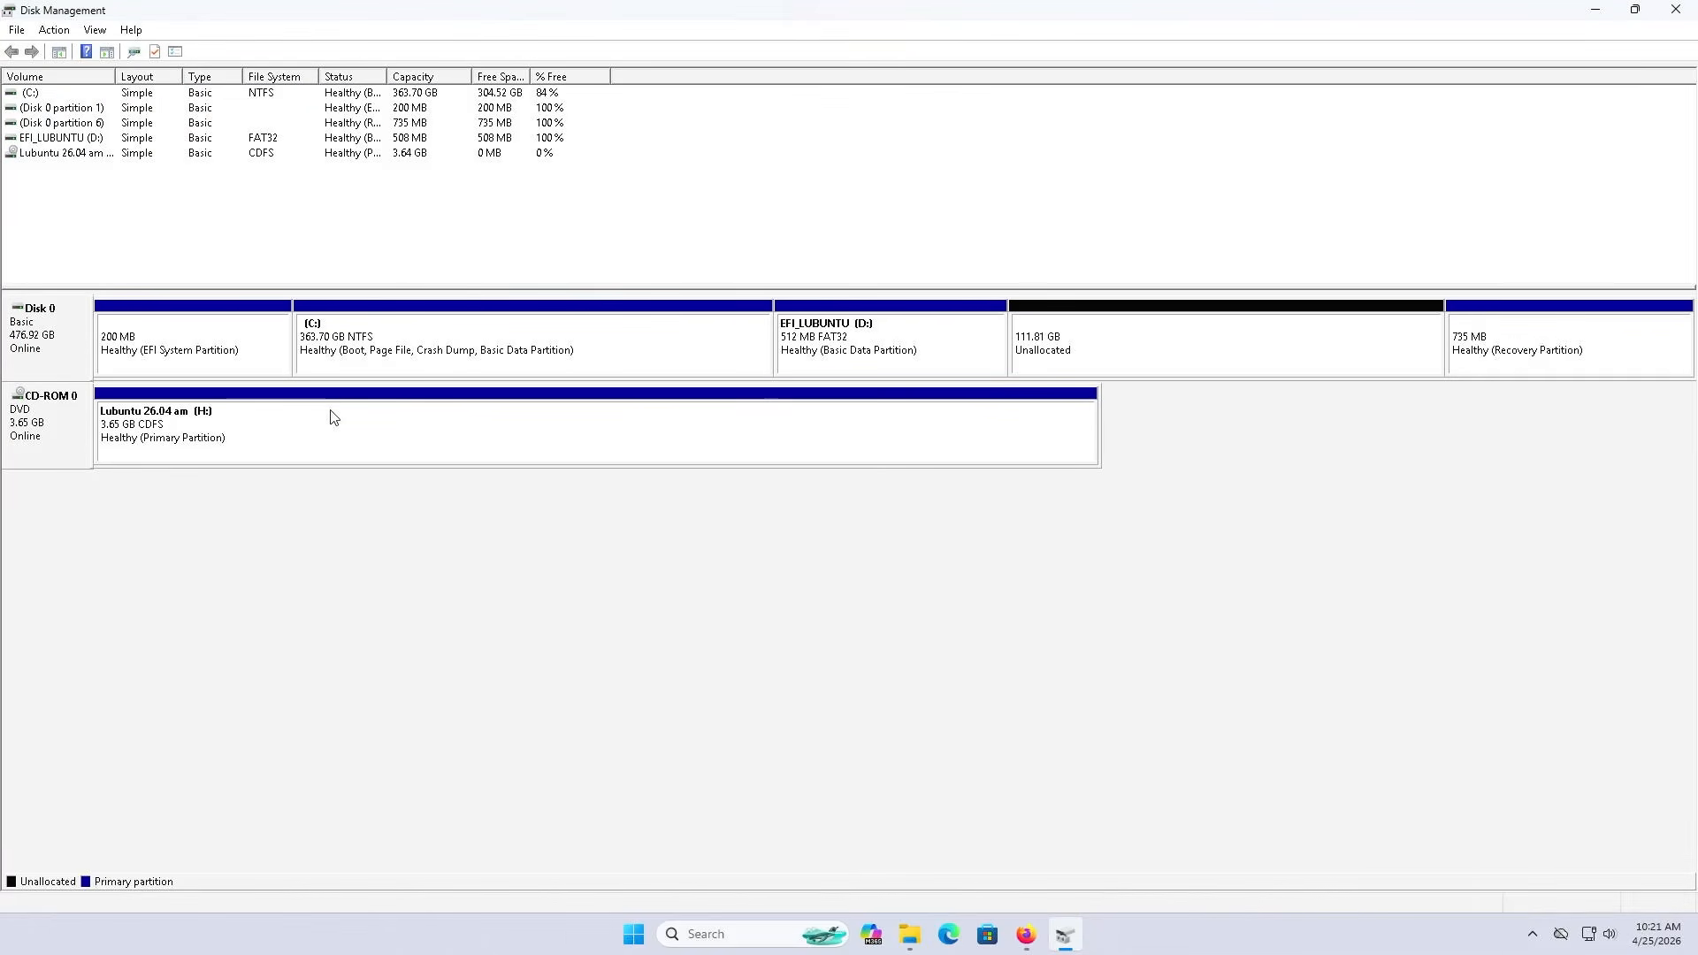
Step: Set up a new simple volume of 110000 MB in the remaining unallocated space, with drive letter E
click(883, 378)
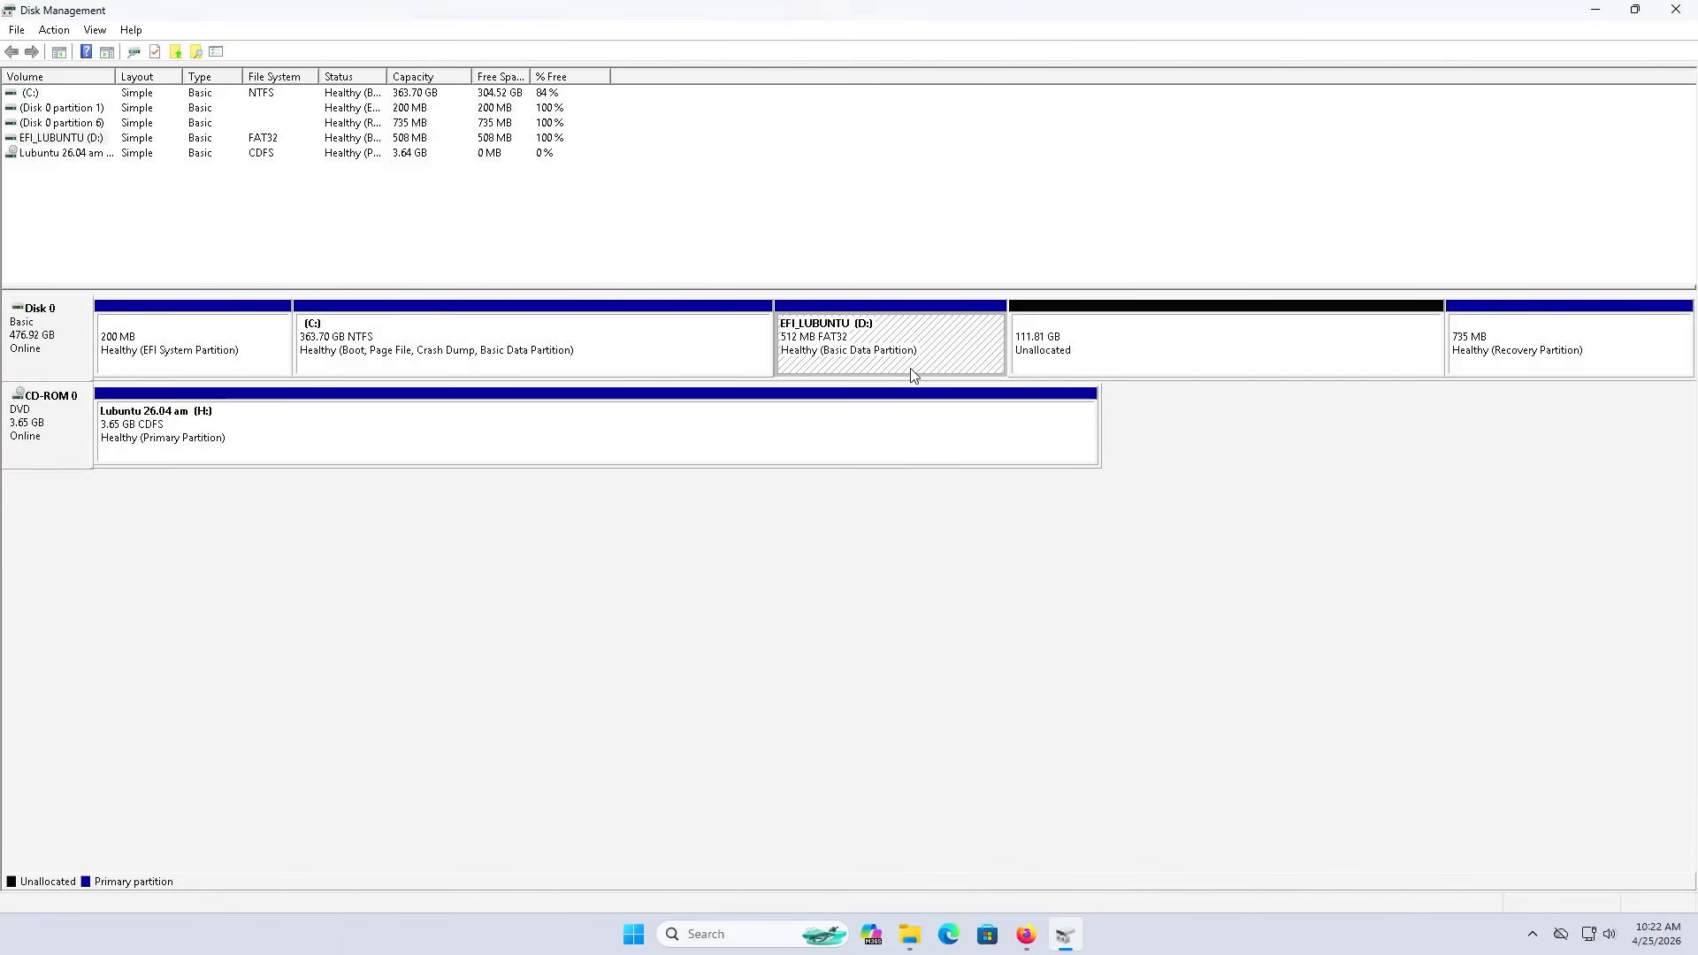
click(1184, 357)
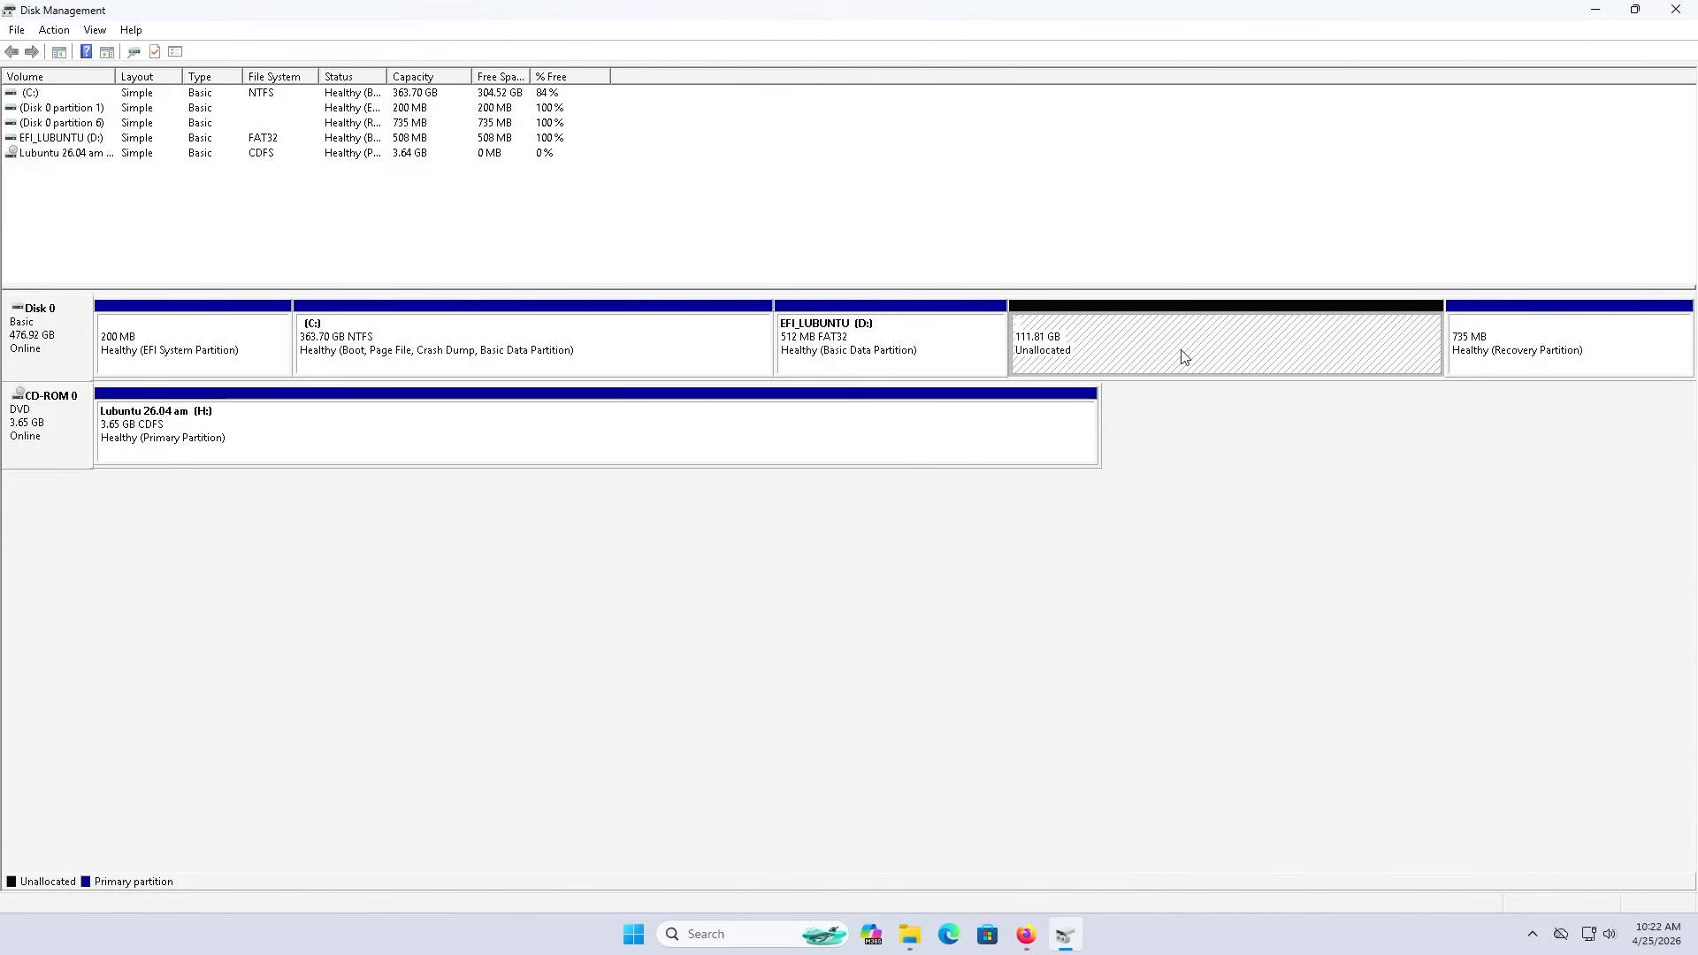
right_click(1184, 357)
click(1199, 364)
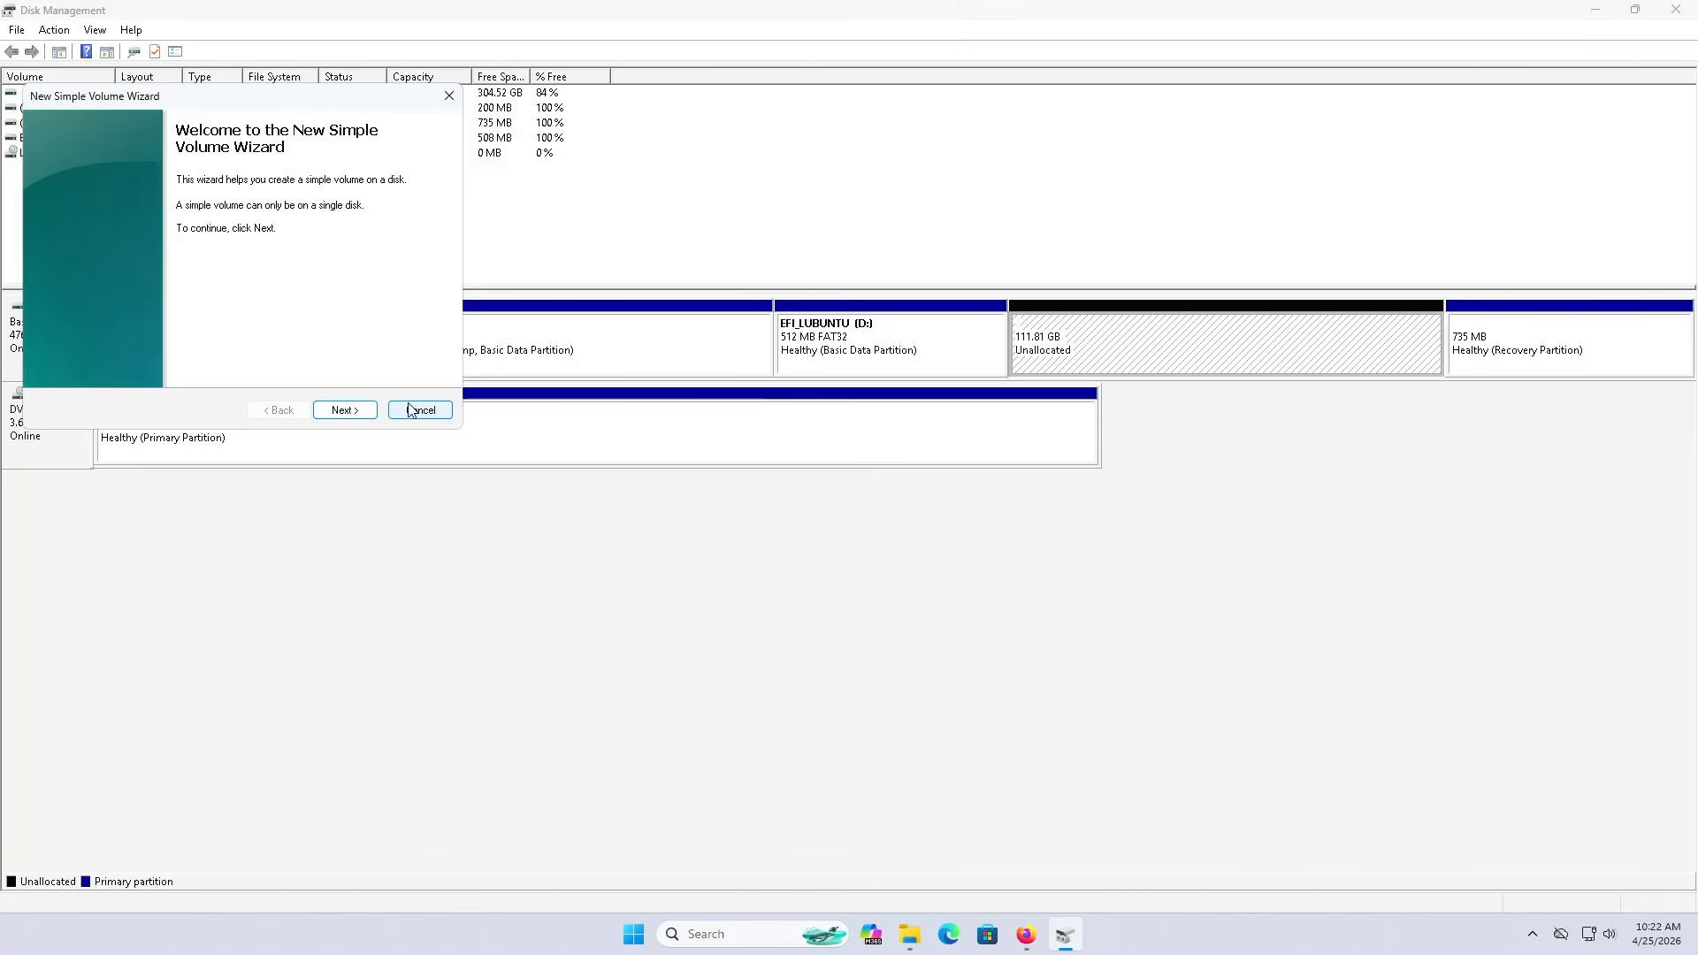
click(345, 410)
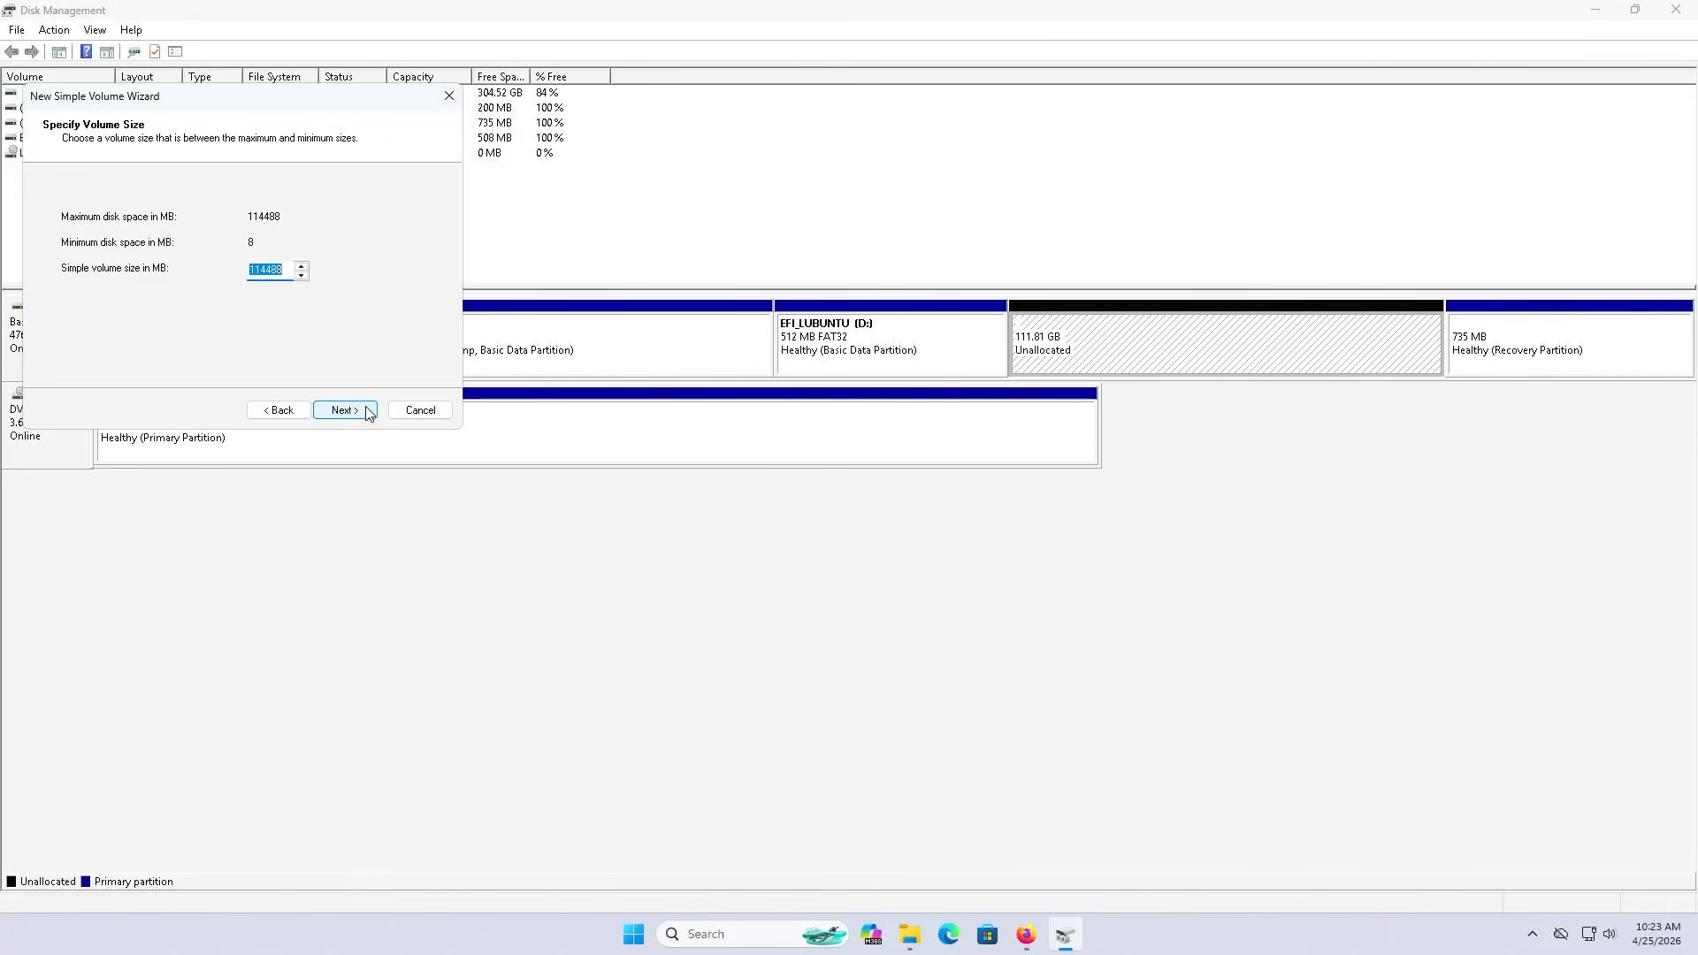
text(110000)
click(369, 412)
click(369, 412)
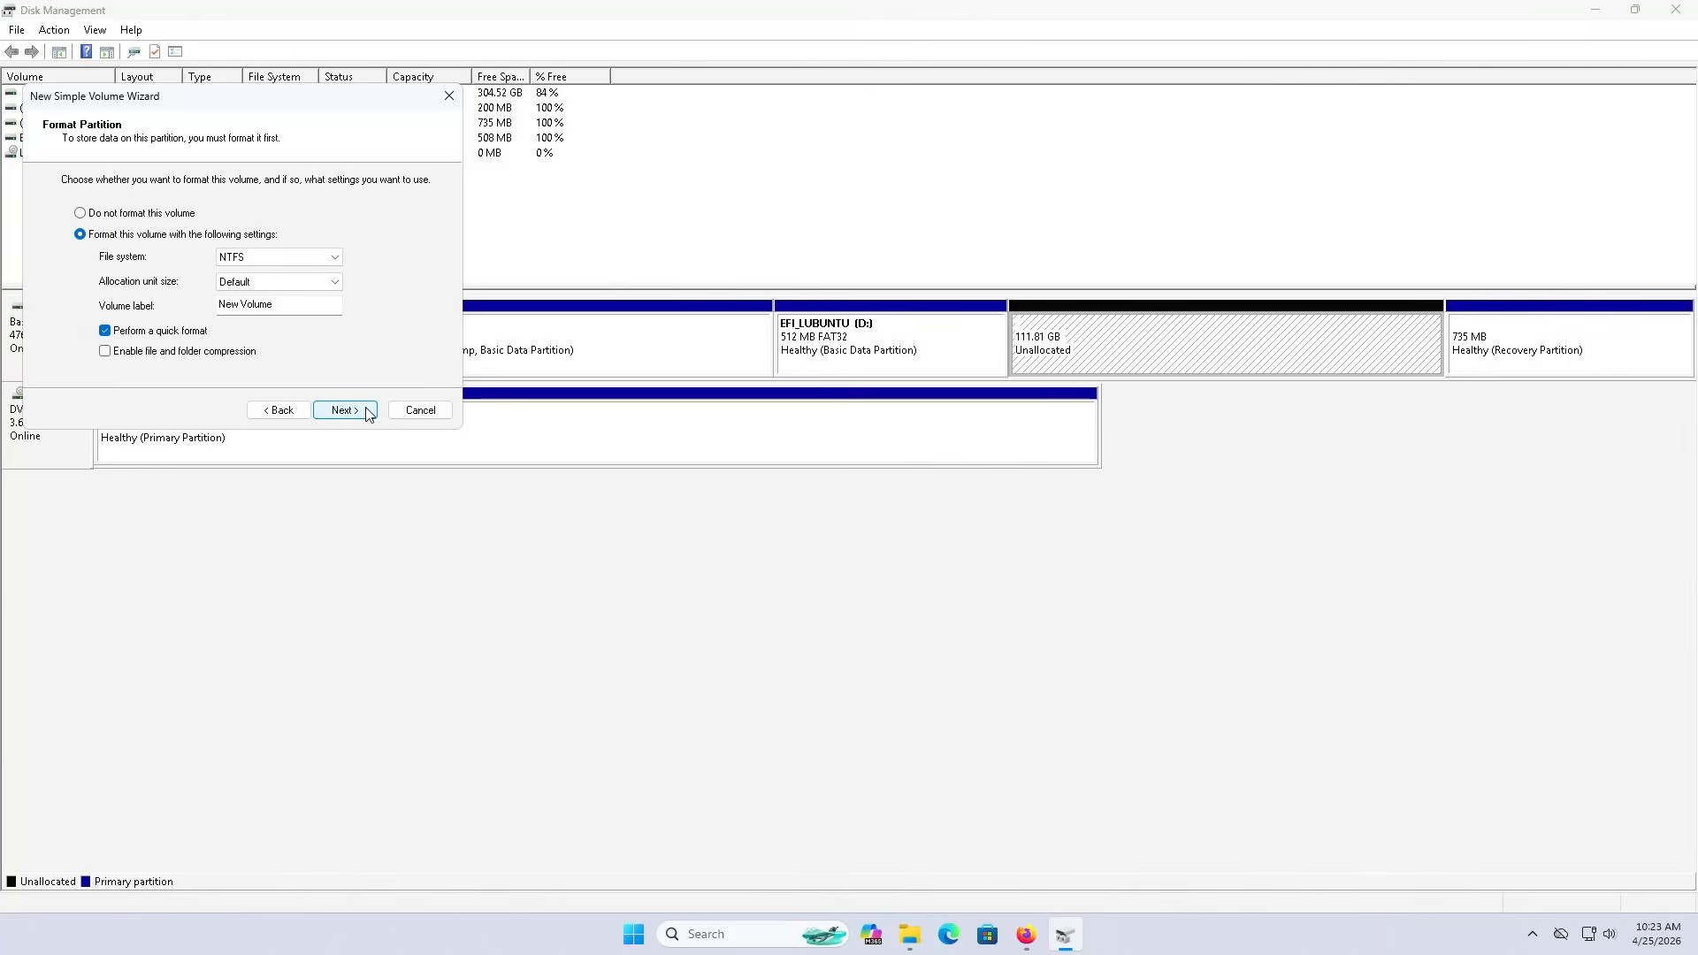
Step: Label the 110000 MB volume Lubuntu, keep the NTFS quick format and finish creating it
drag(292, 305, 183, 308)
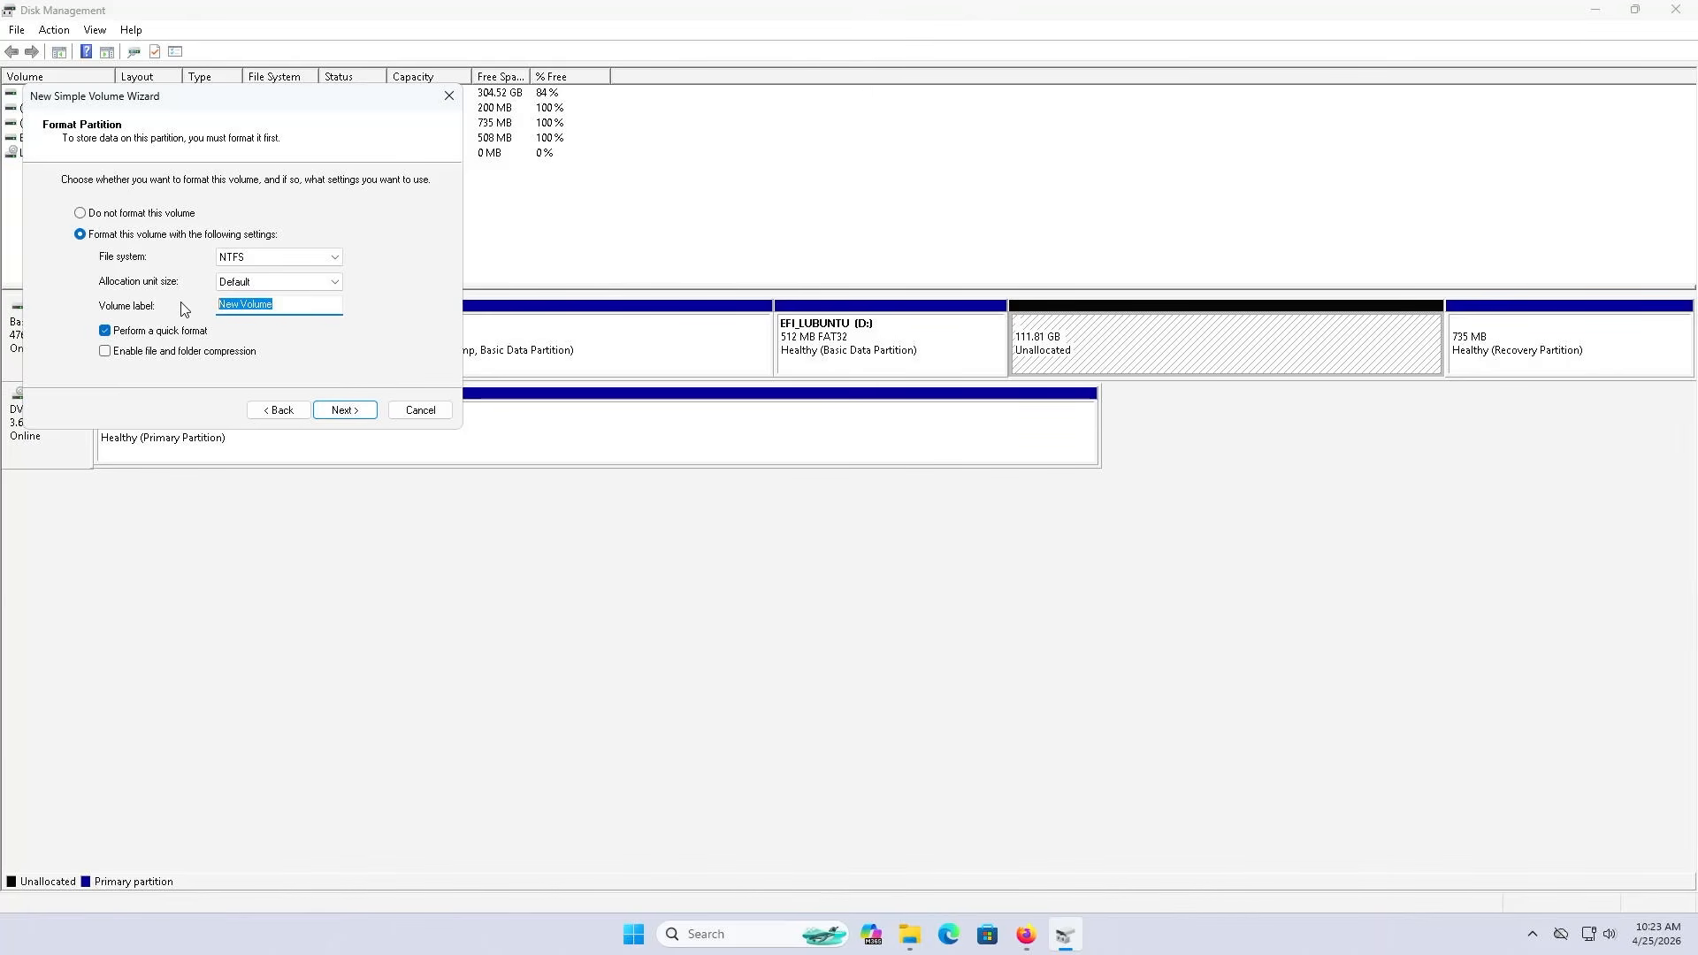
text(Lubuntu)
click(328, 409)
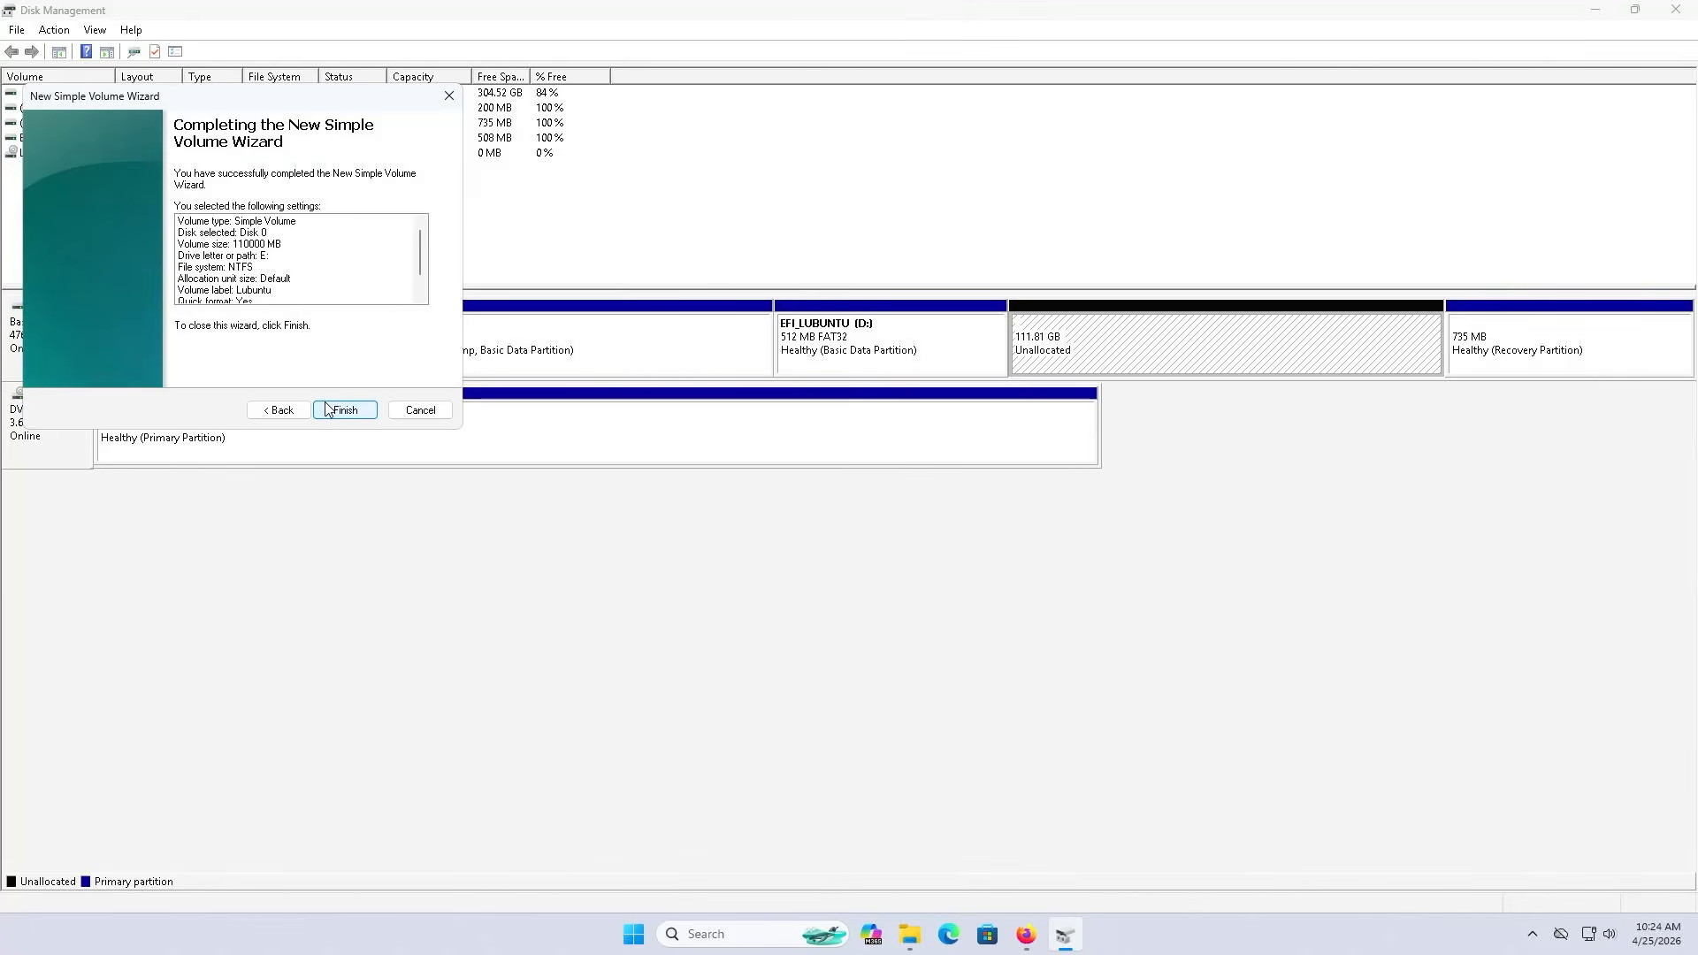
click(327, 409)
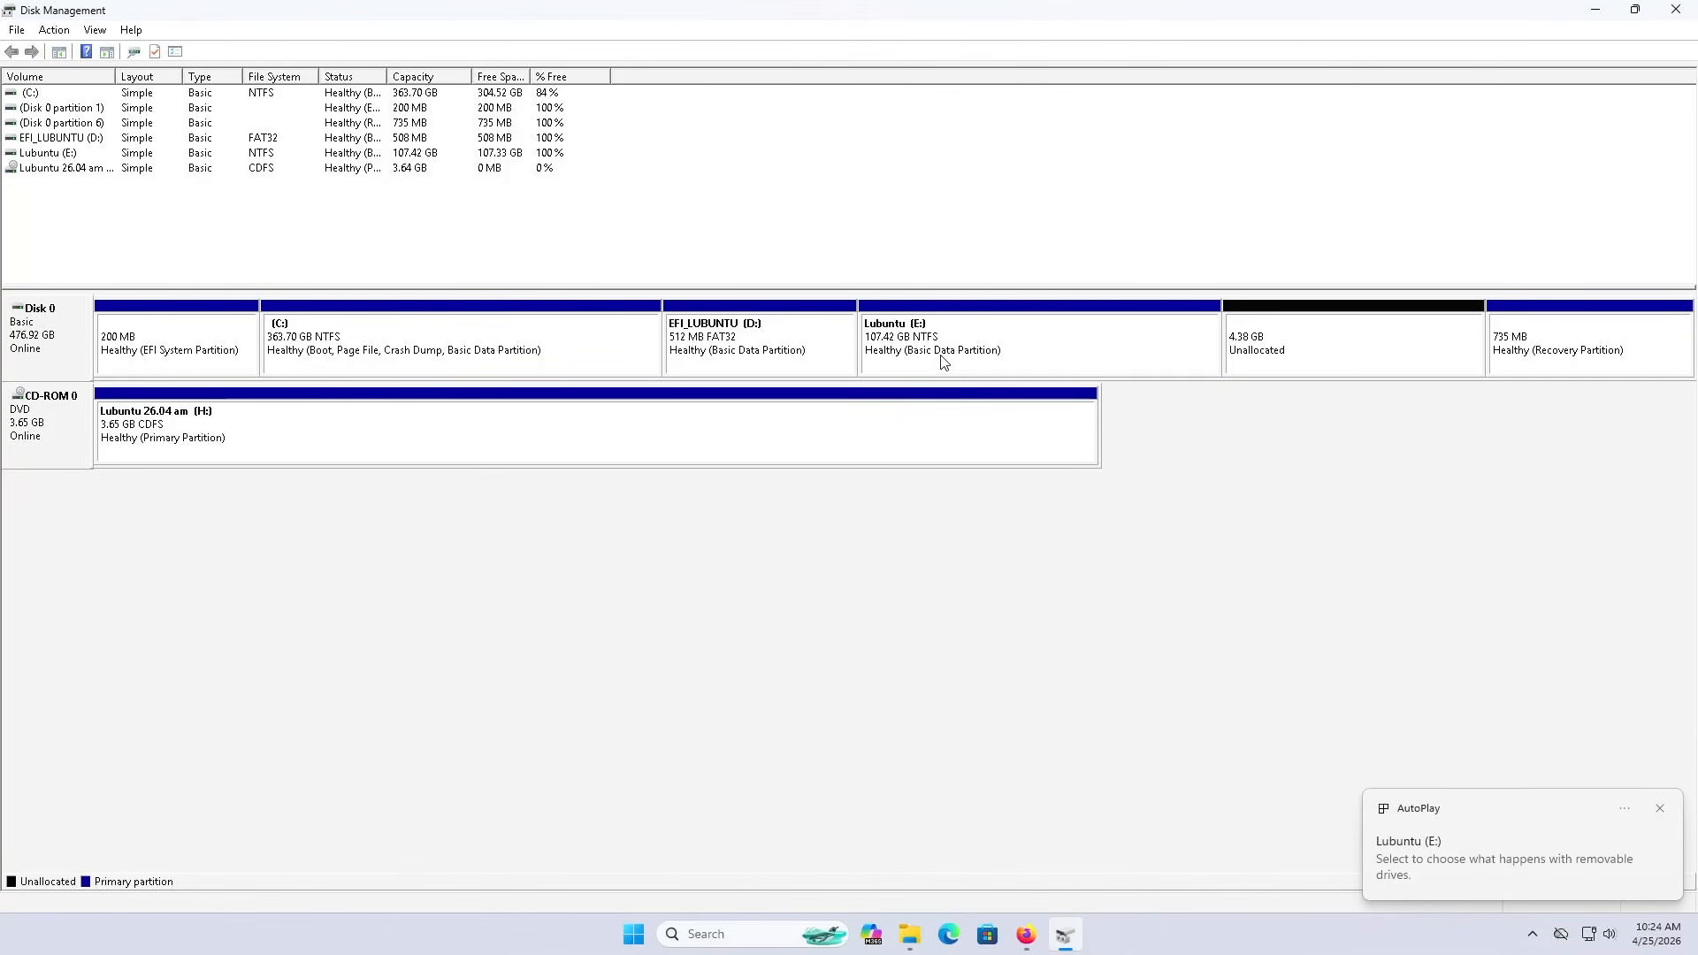
Step: Set up a new simple volume using all 4488 MB of Disk 0's remaining unallocated space, with drive letter F
click(1292, 373)
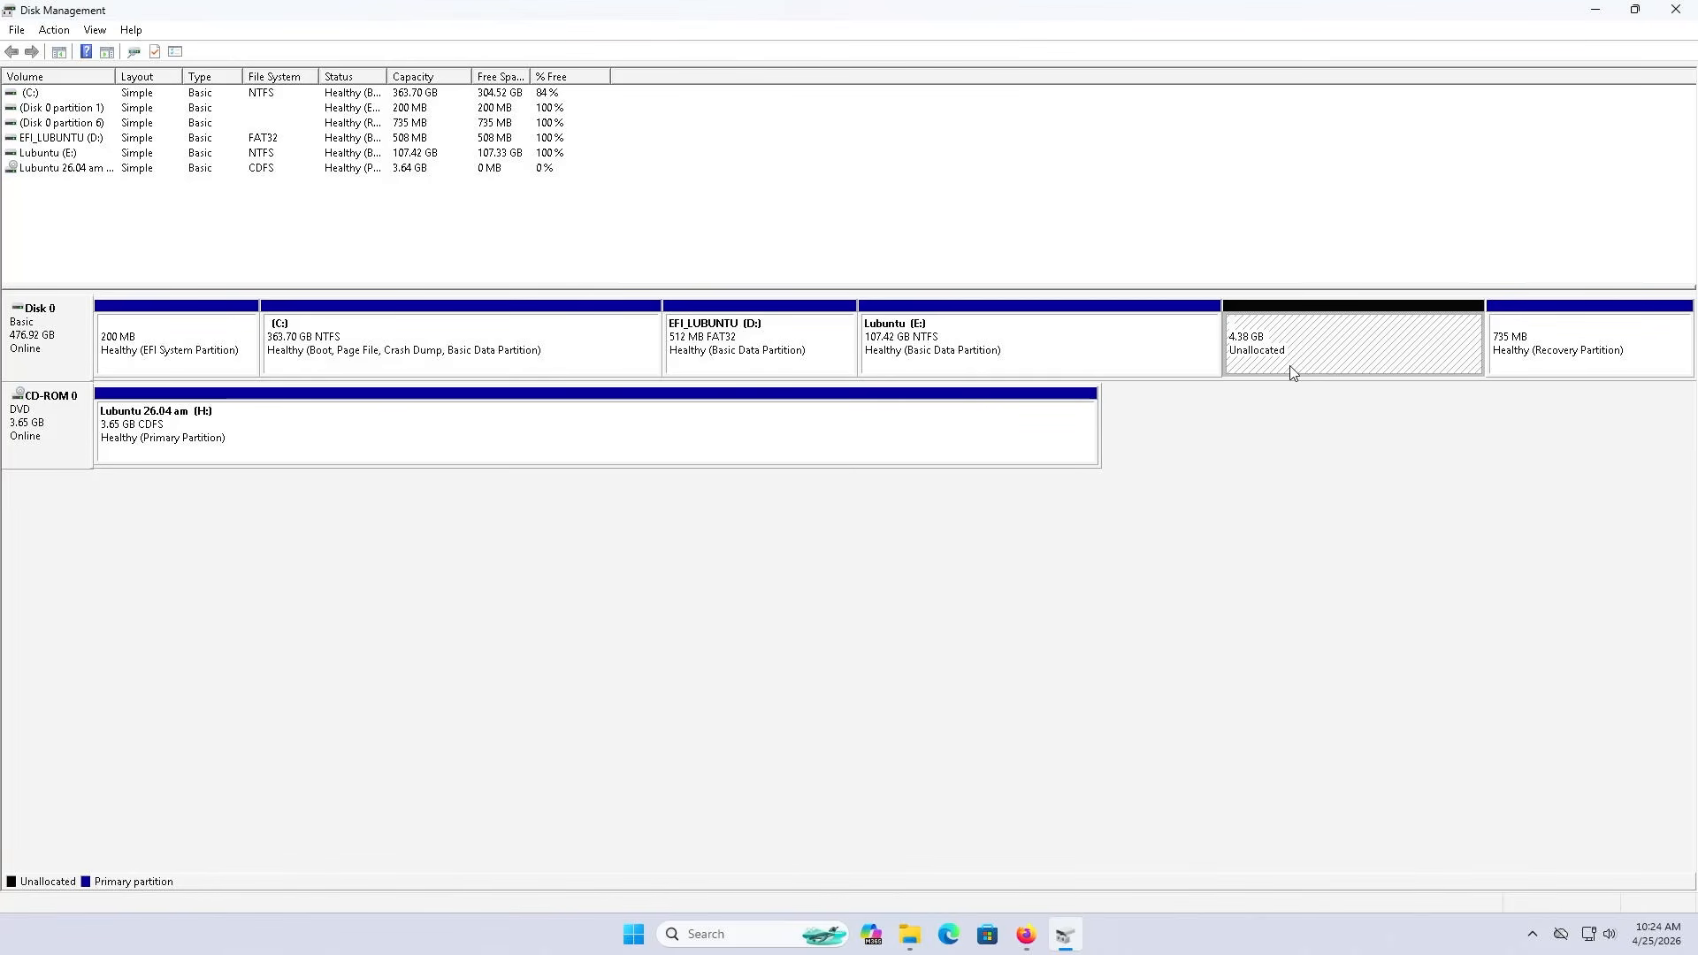
right_click(1293, 370)
click(1313, 378)
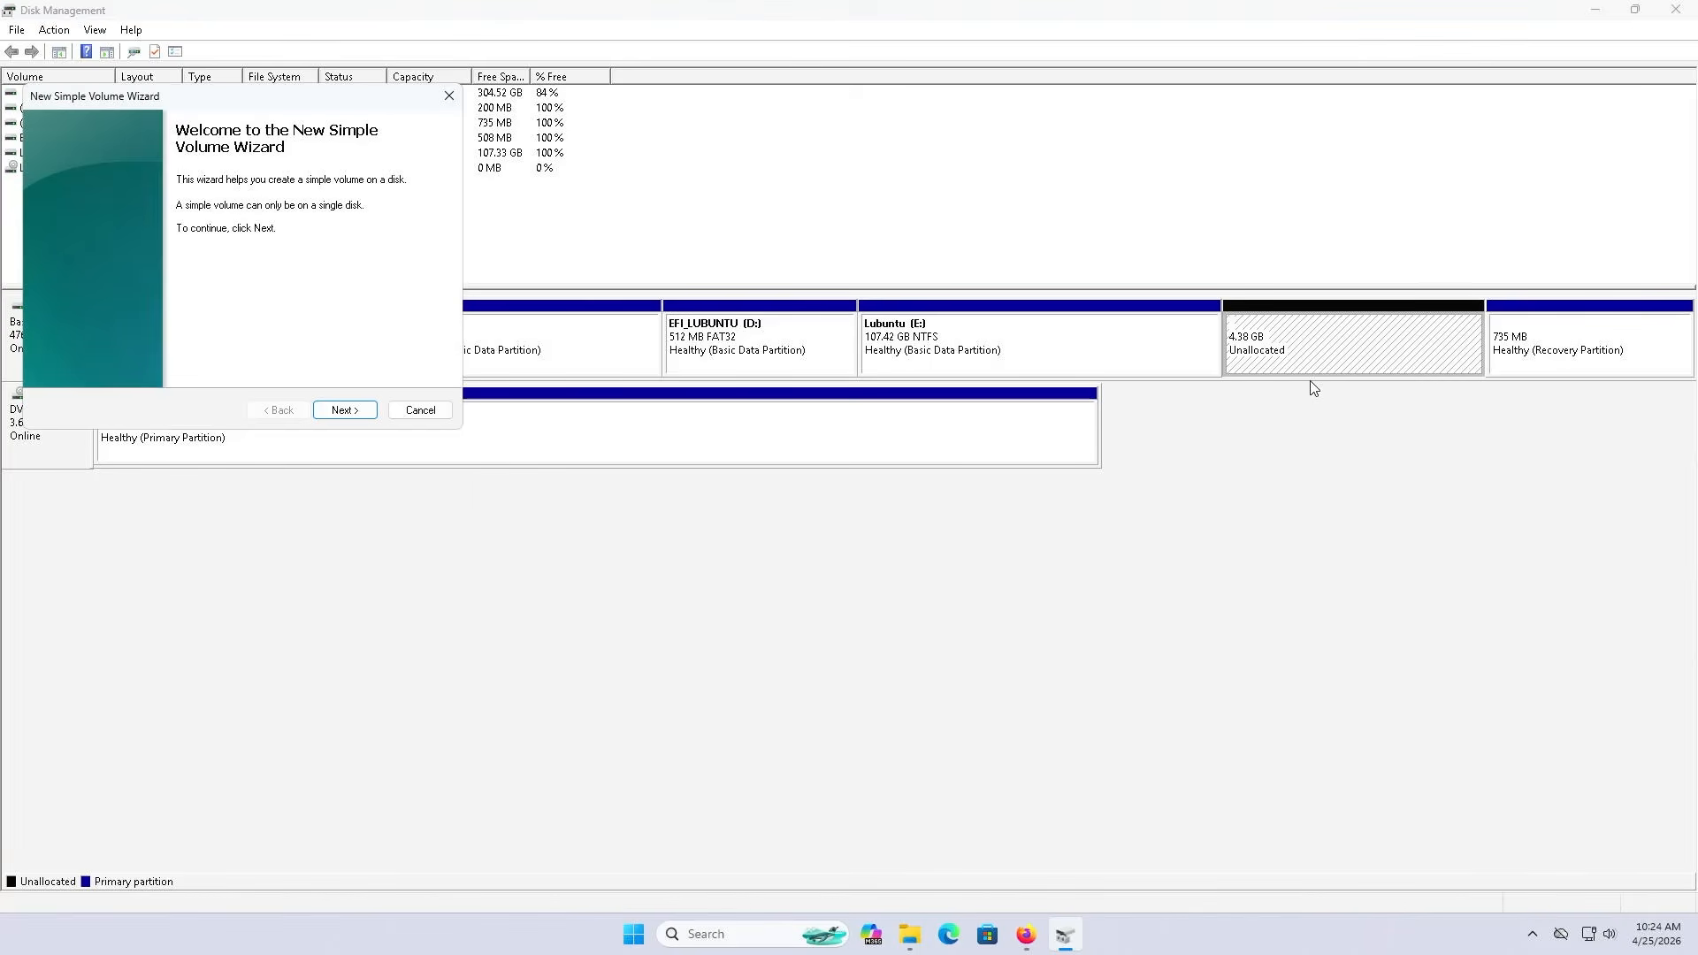
click(340, 411)
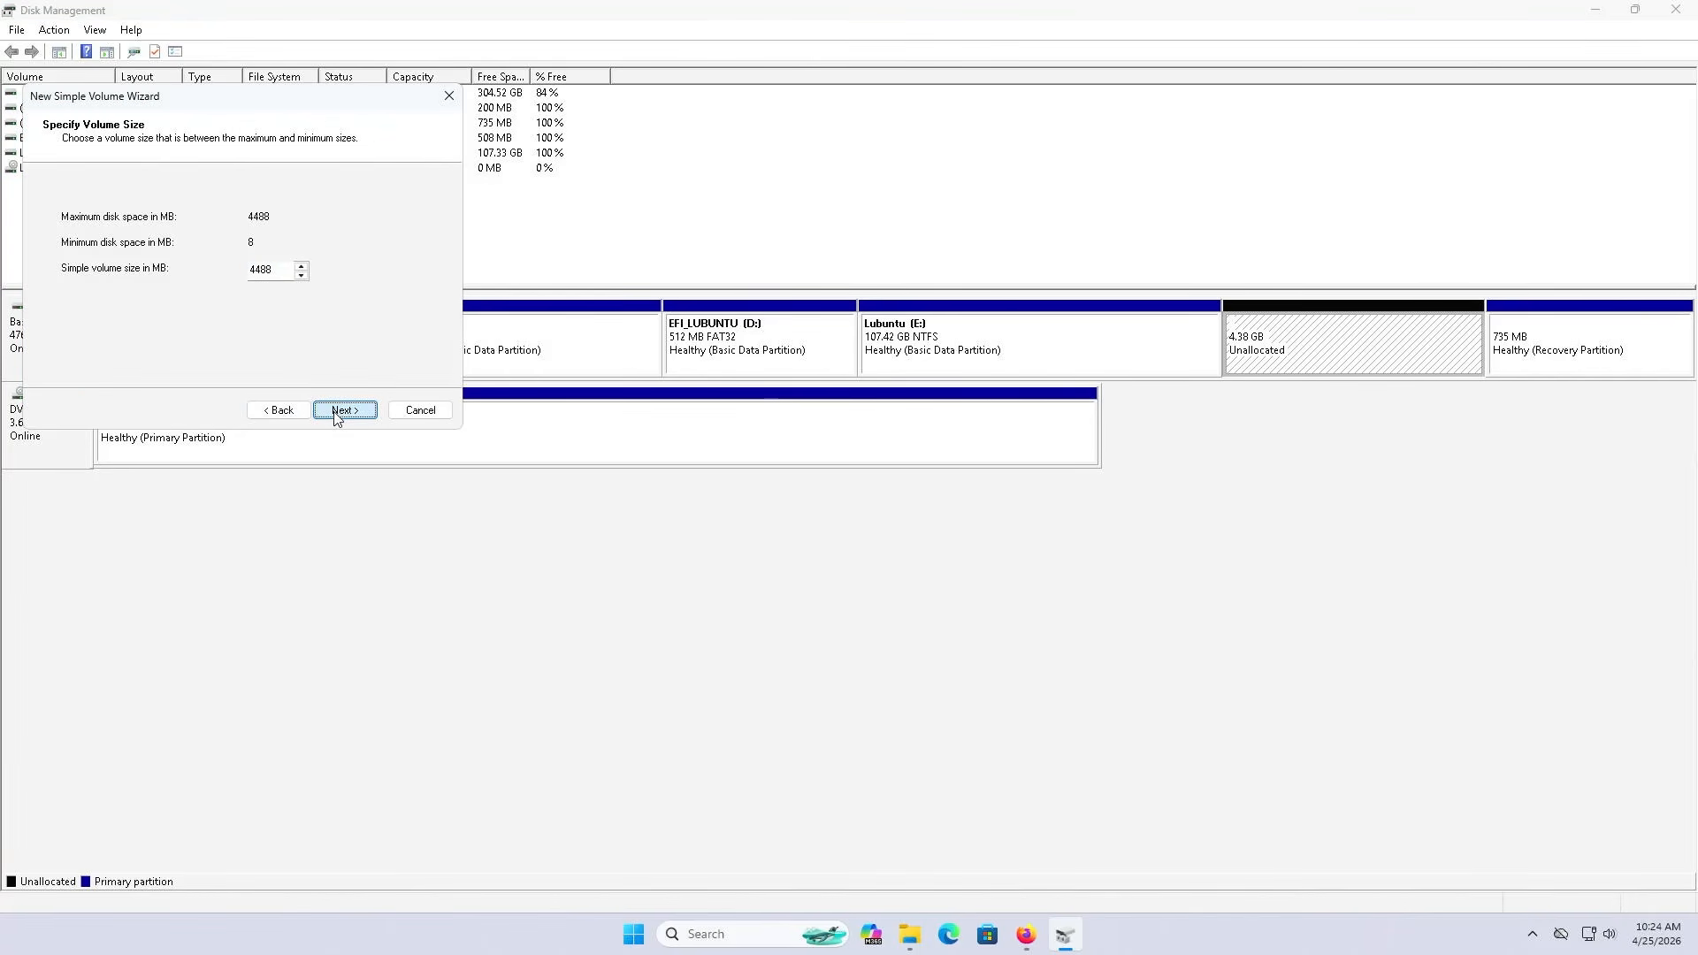
click(335, 411)
click(335, 411)
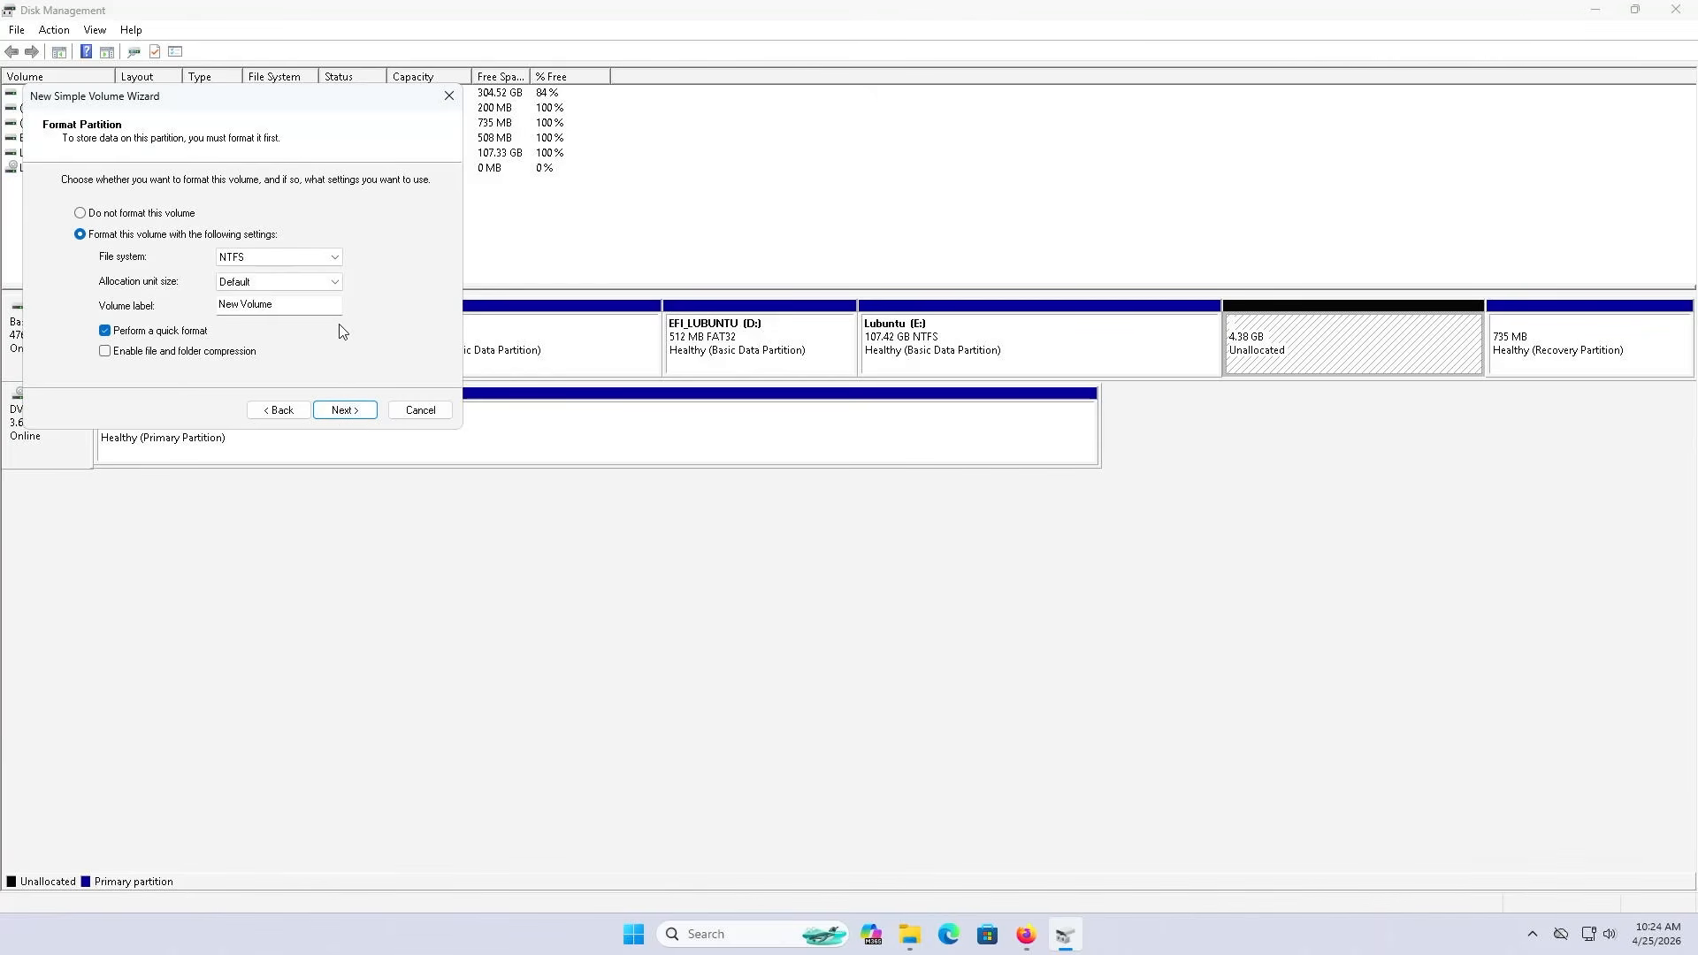
Step: Format the 4488 MB volume as FAT32 with the label ISO, keep quick format and finish creating it
click(336, 257)
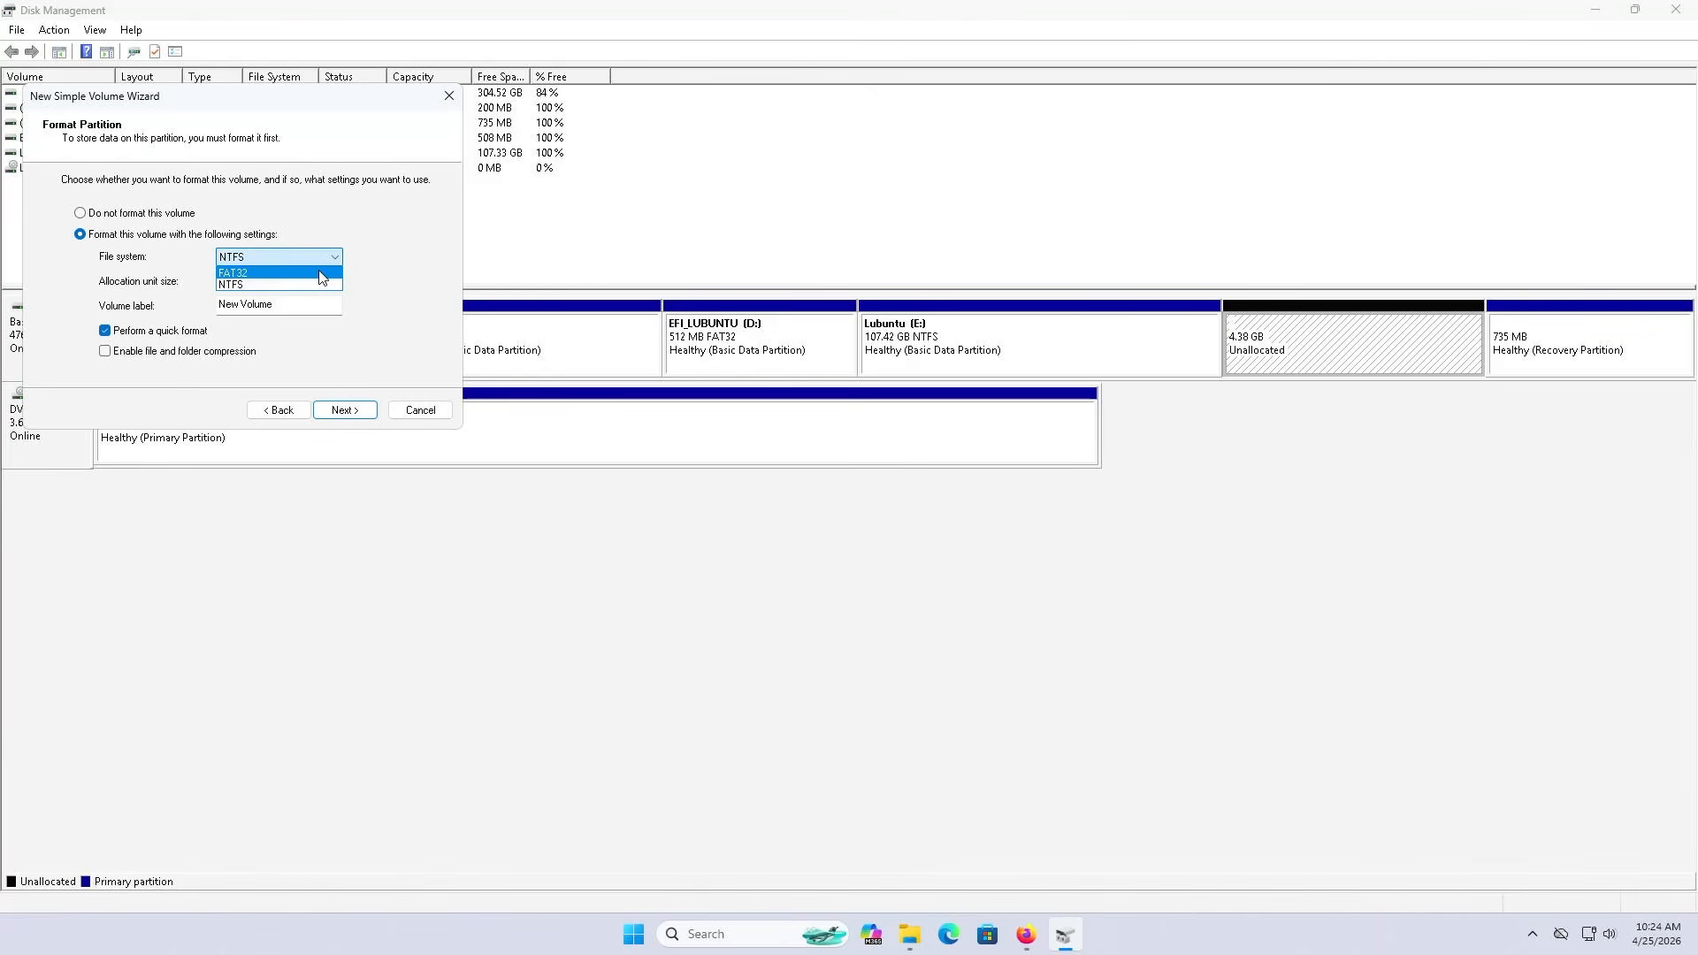
click(323, 274)
click(292, 304)
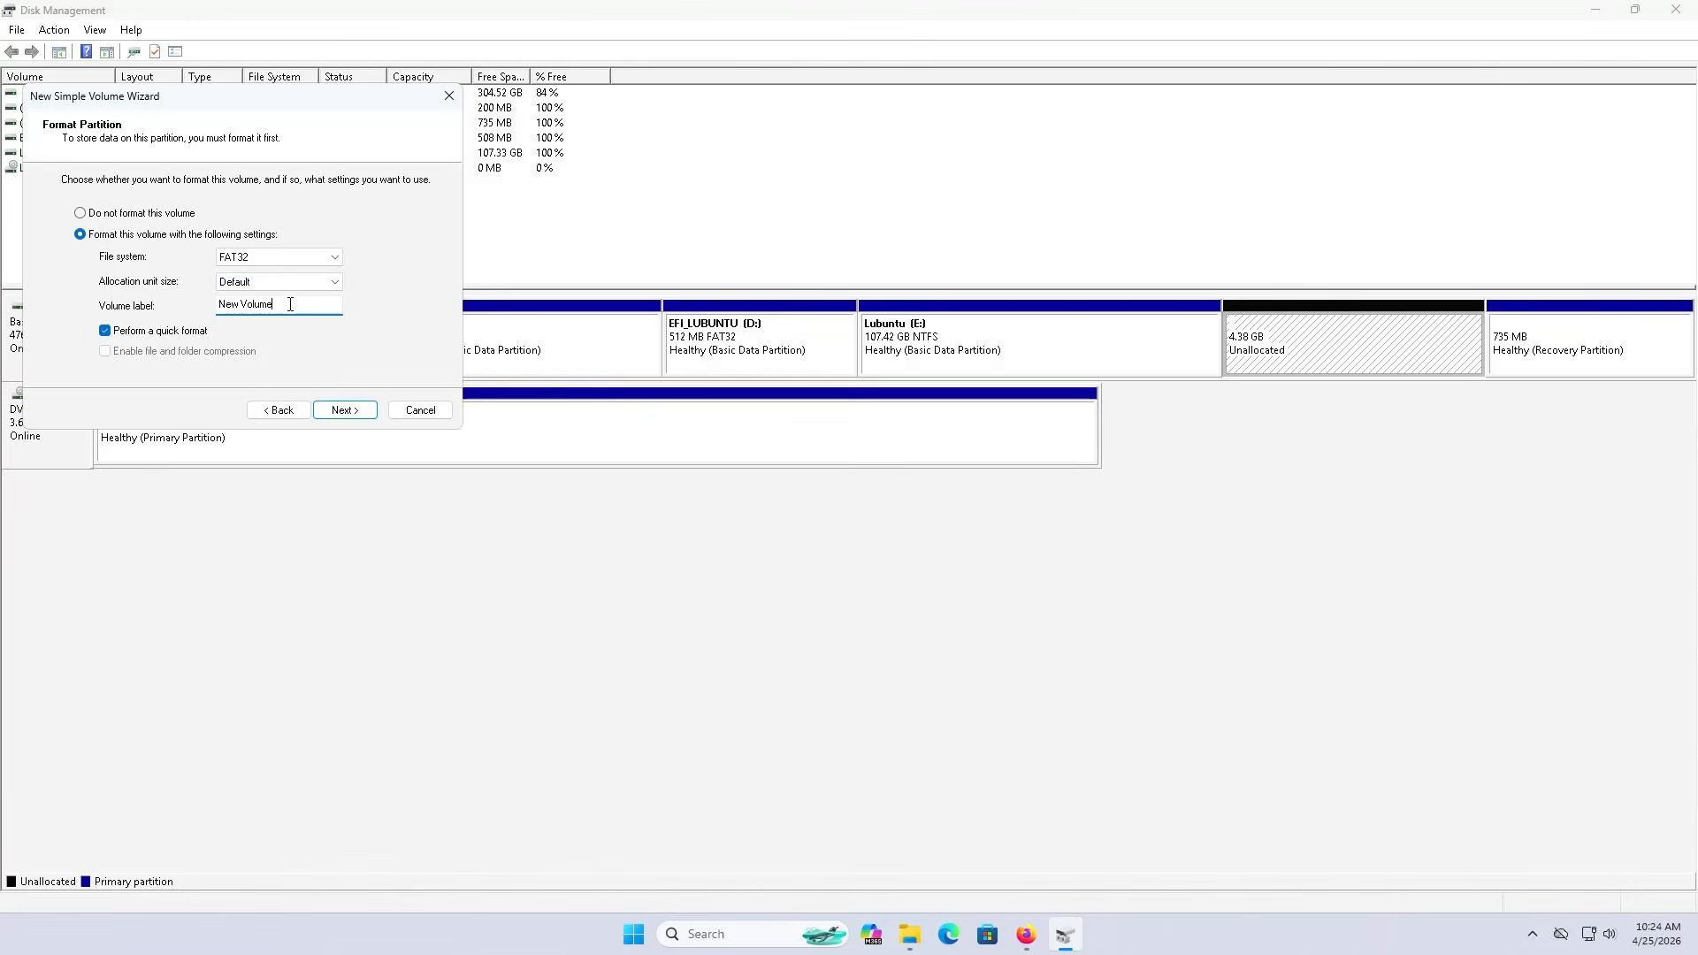
key(ctrl+a)
text(ISO)
click(330, 412)
click(338, 412)
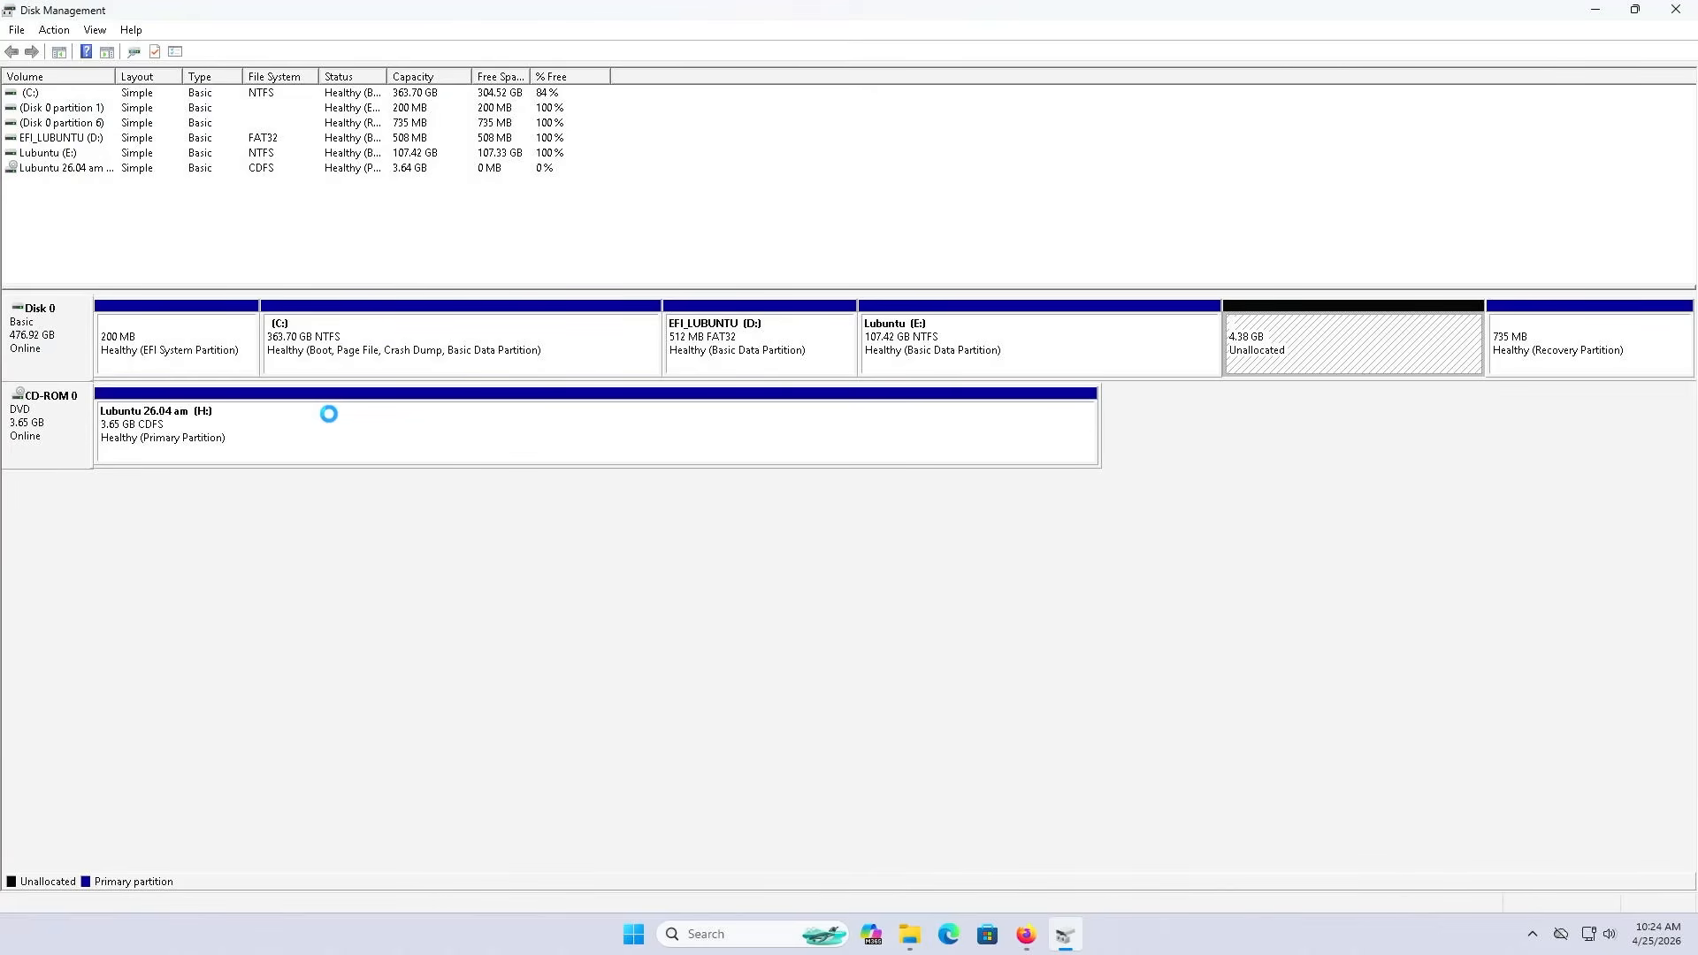
click(1390, 371)
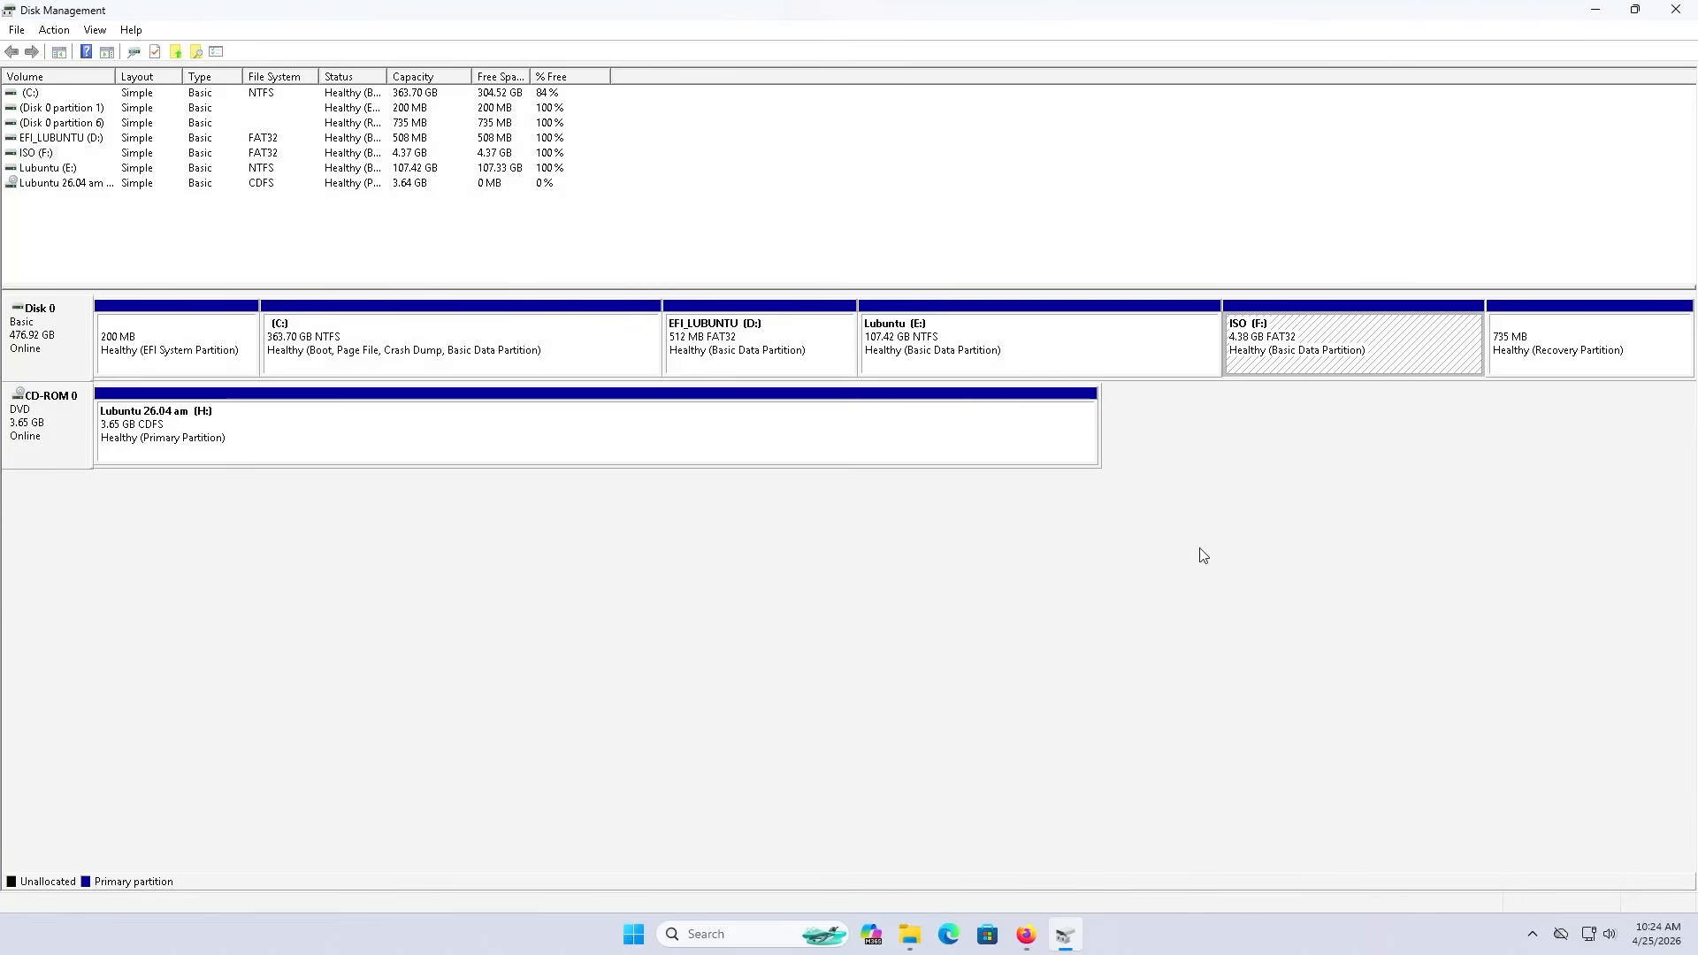
Step: Copy all files and folders from the mounted Lubuntu 26.04 DVD drive (H:) to the ISO (F:) volume in File Explorer
click(905, 925)
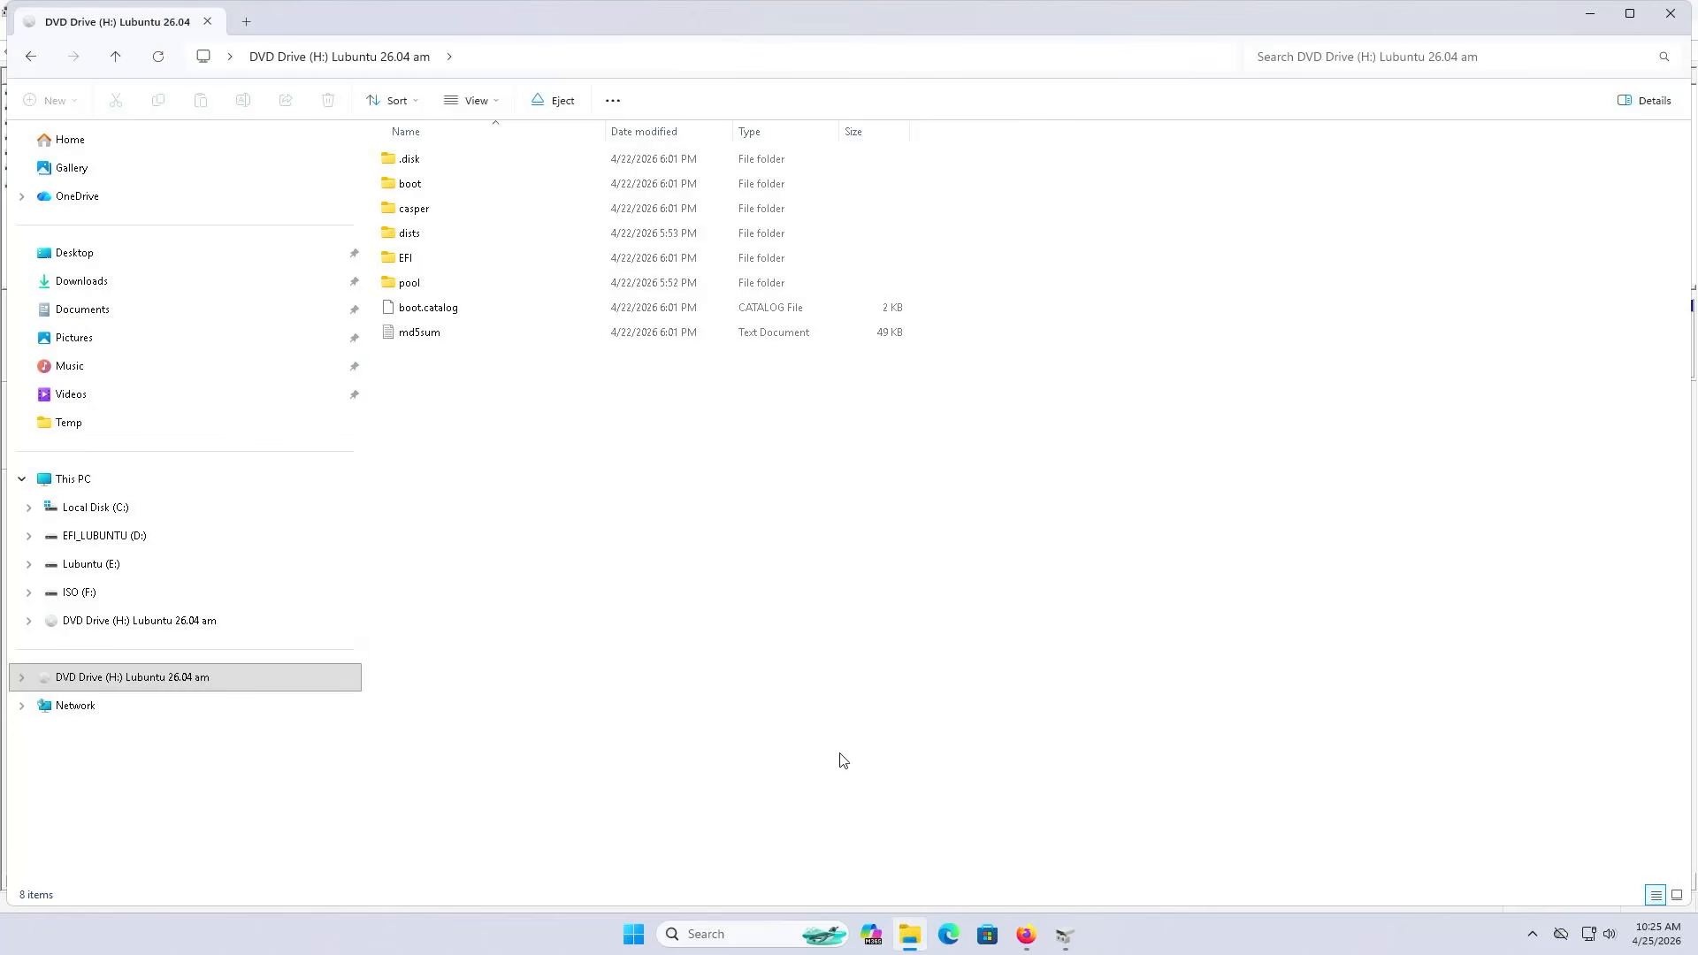
key(ctrl+a)
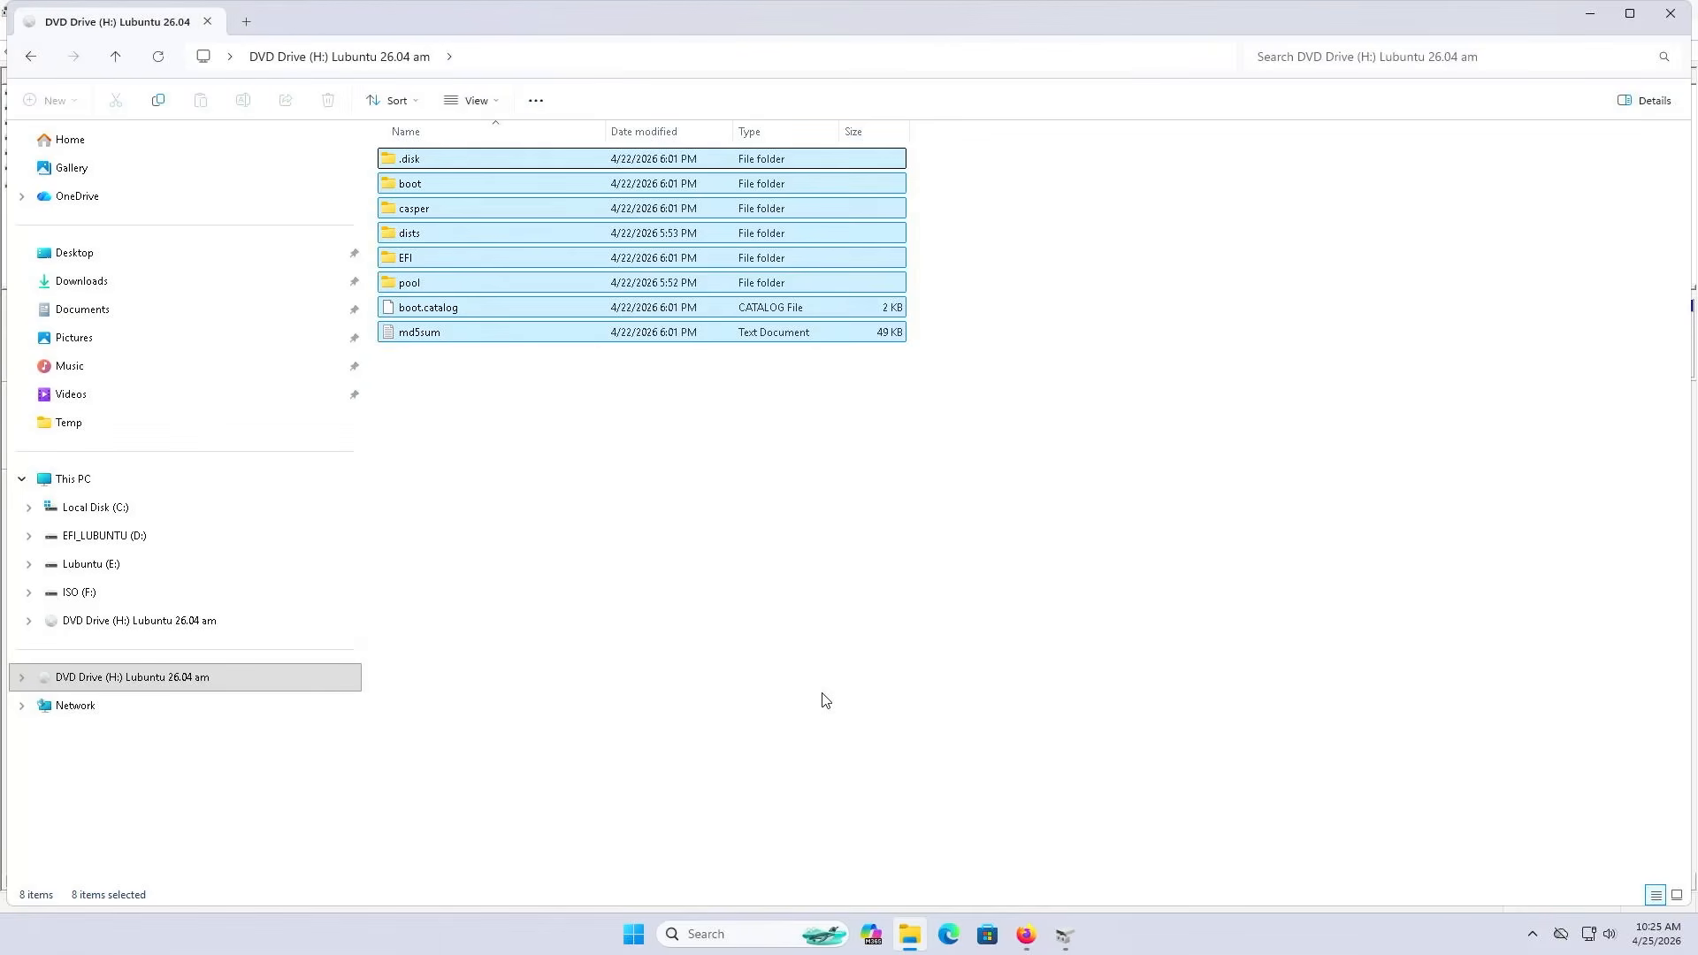
click(73, 595)
click(597, 485)
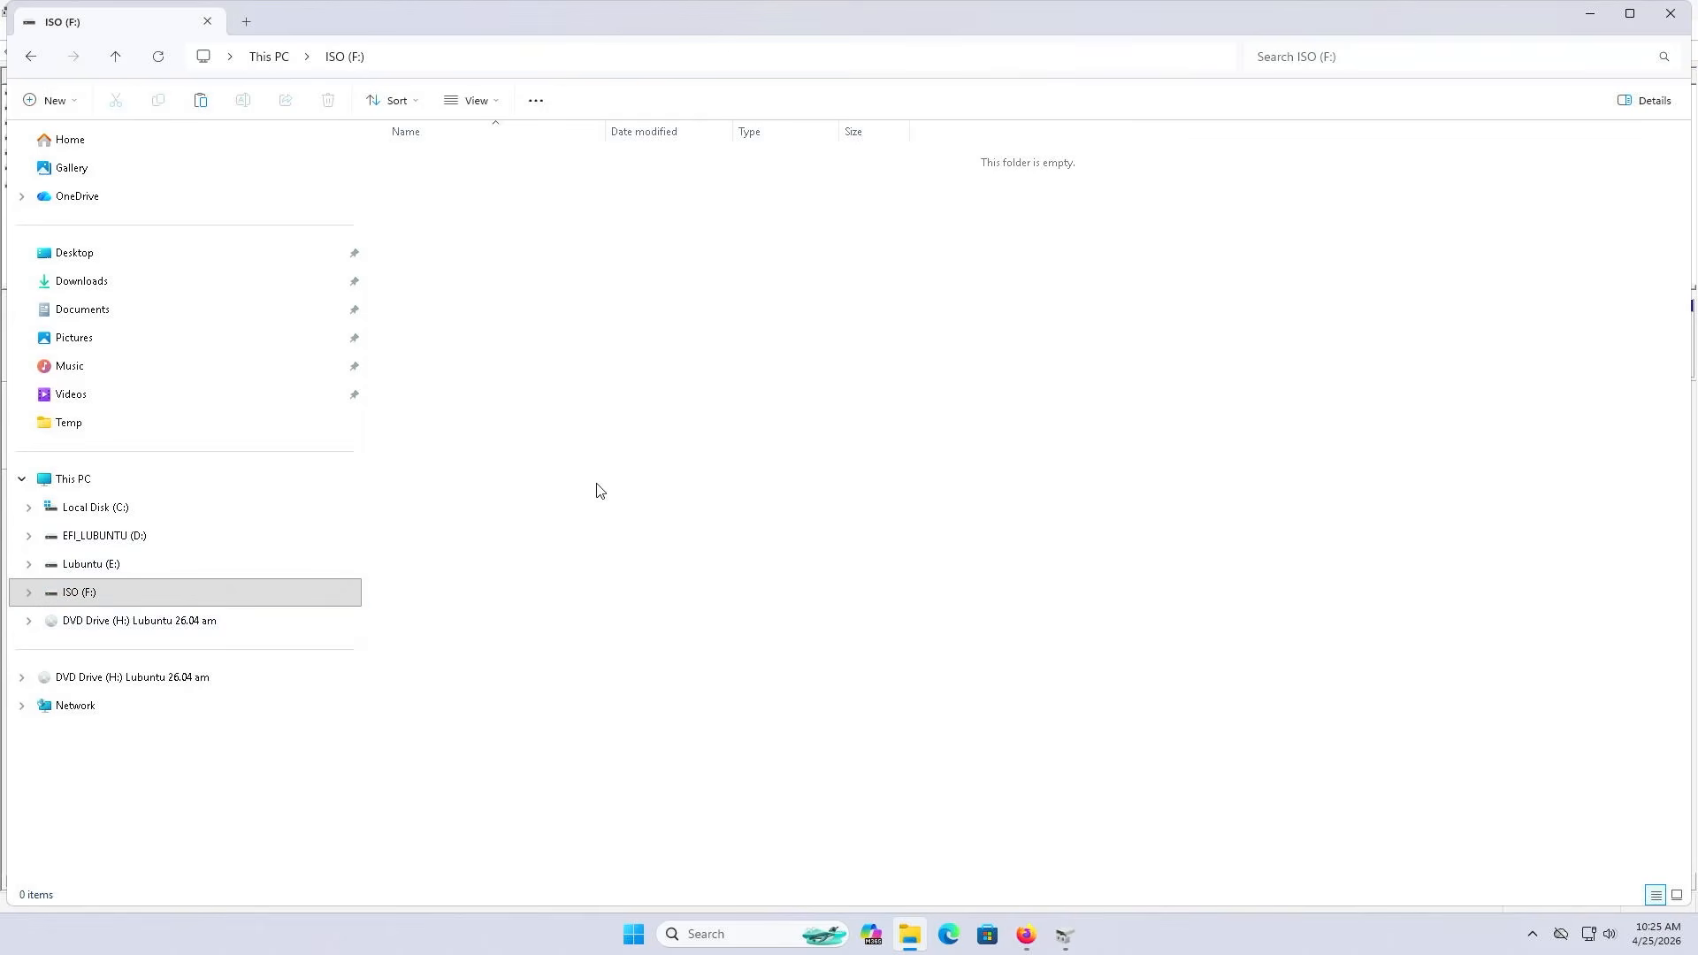
key(ctrl+v)
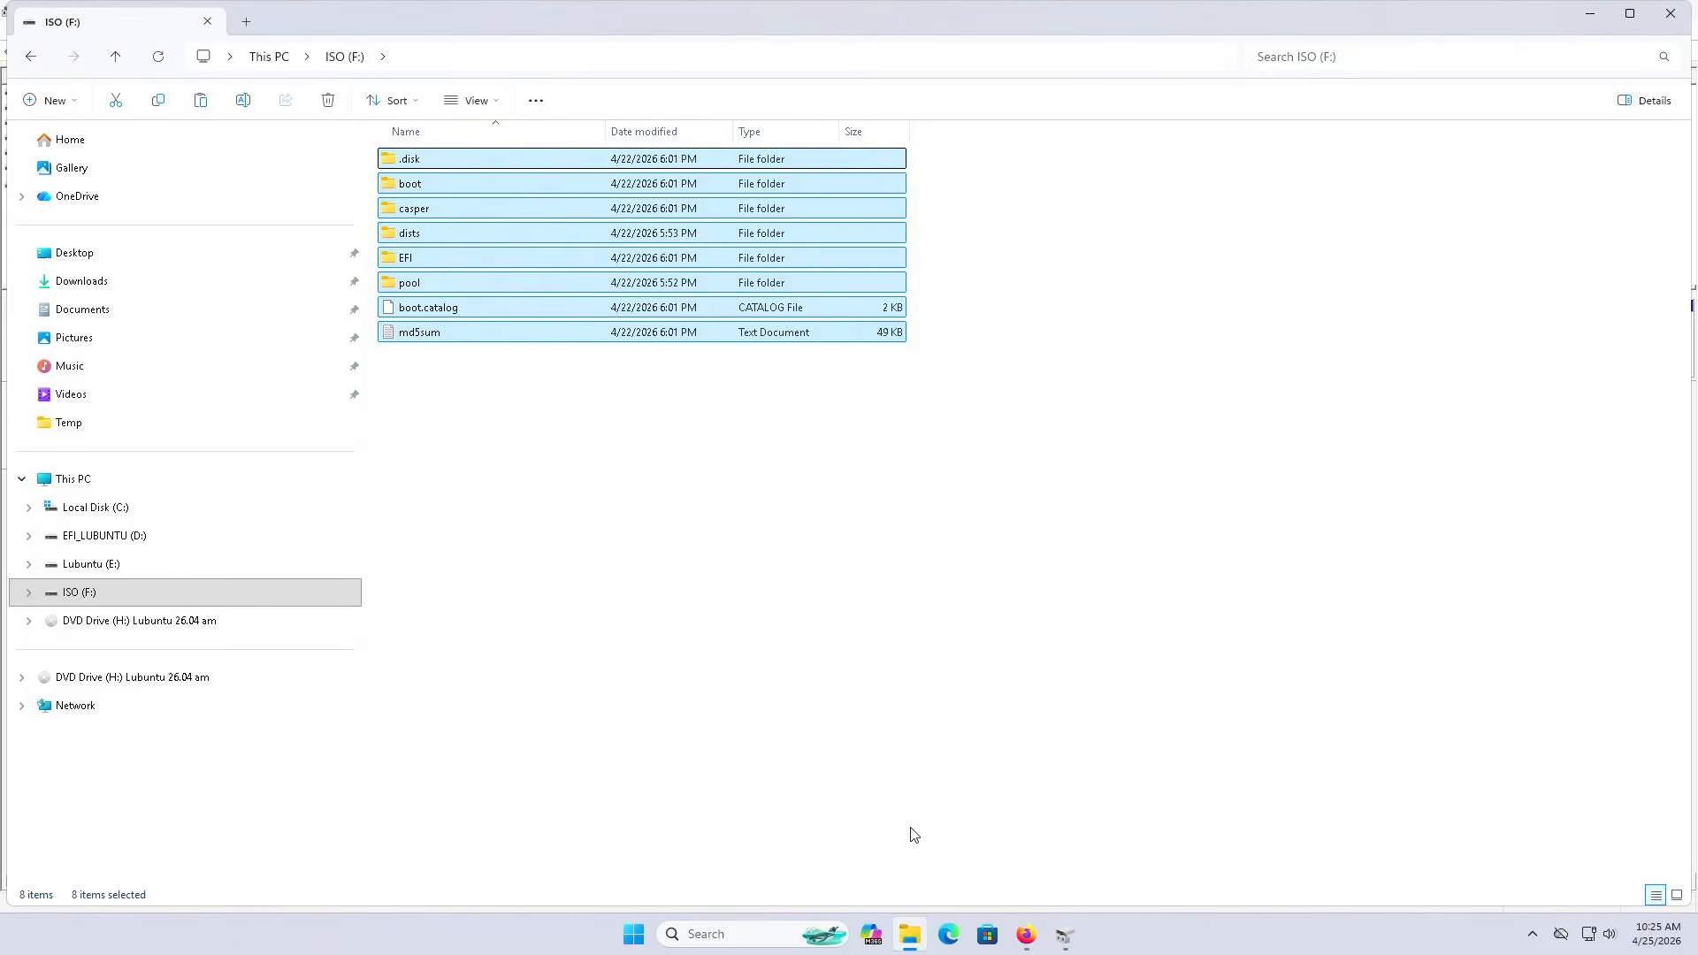
Step: Restart the computer into the firmware setup and highlight the UEFI OS (P0: Patriot P210 512GB) boot override entry
click(1066, 948)
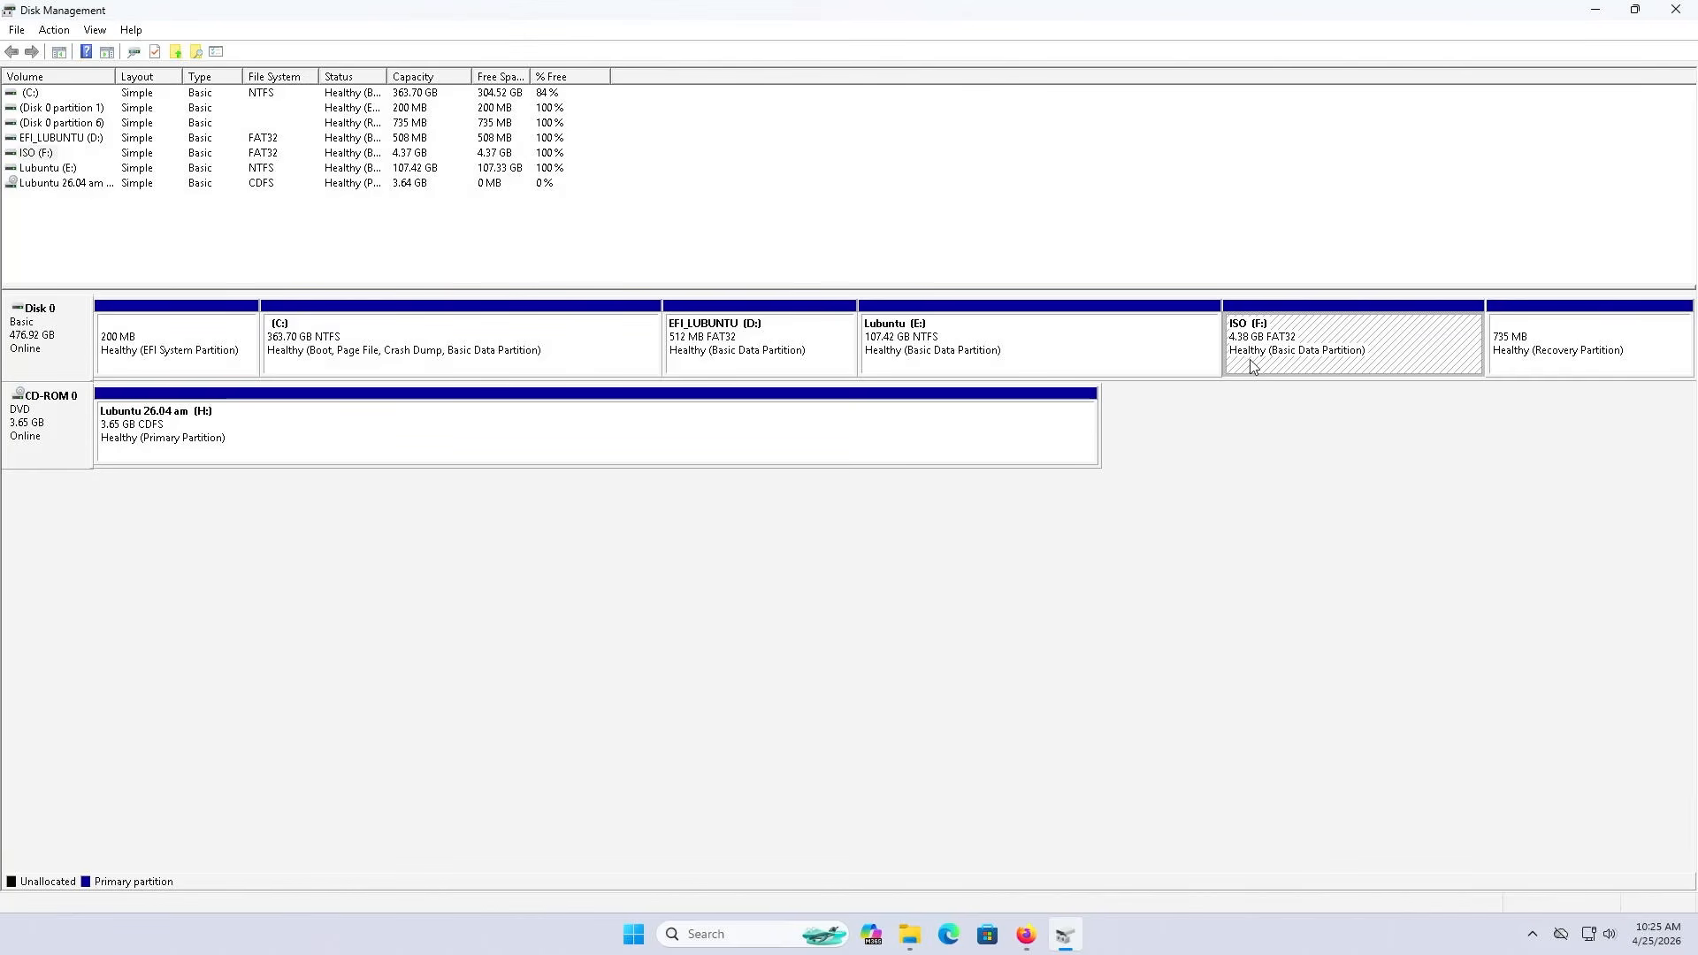
right_click(634, 934)
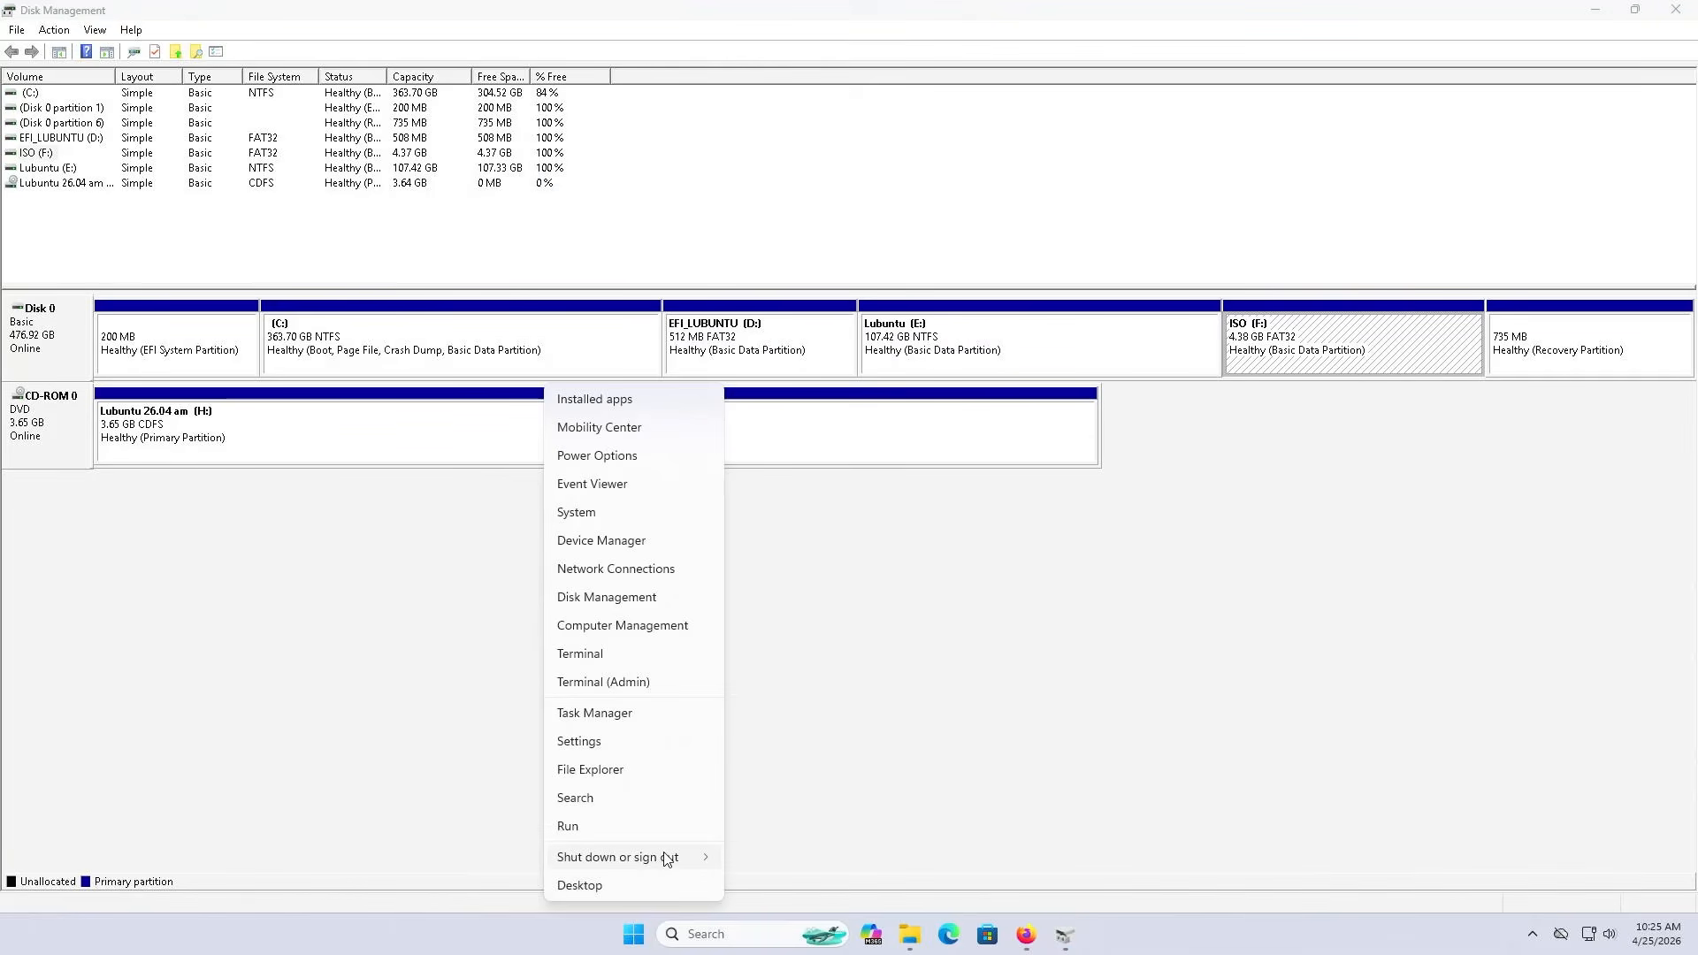
mouse_move(670, 858)
click(747, 854)
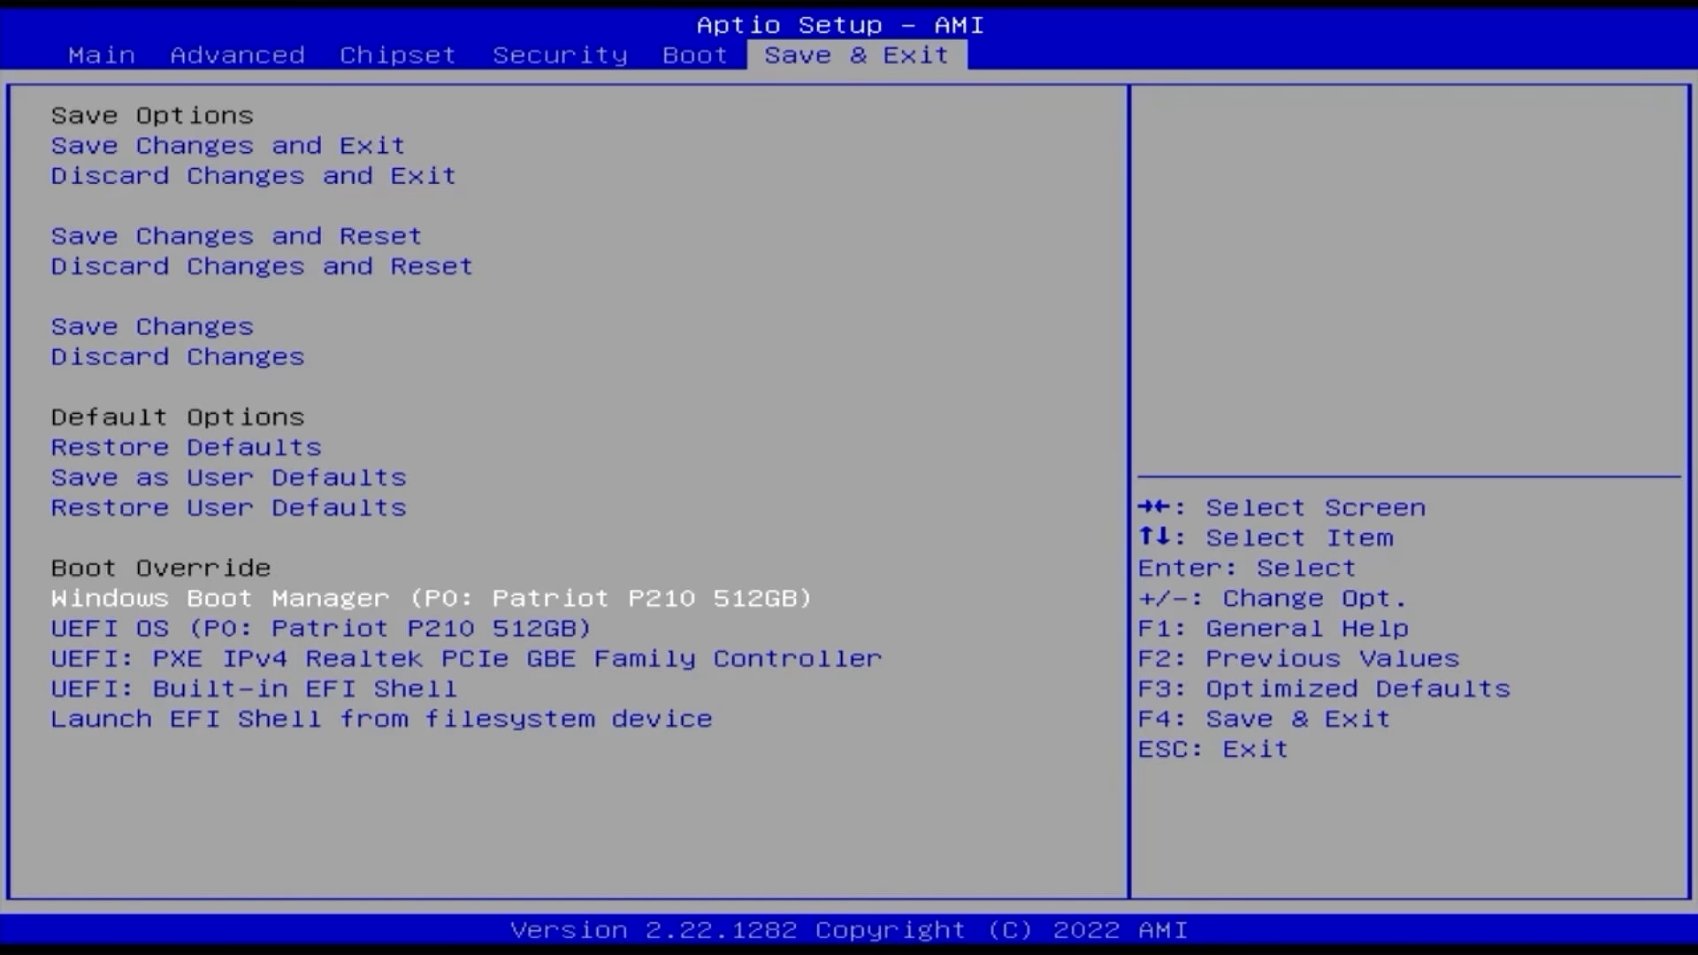
key(Down)
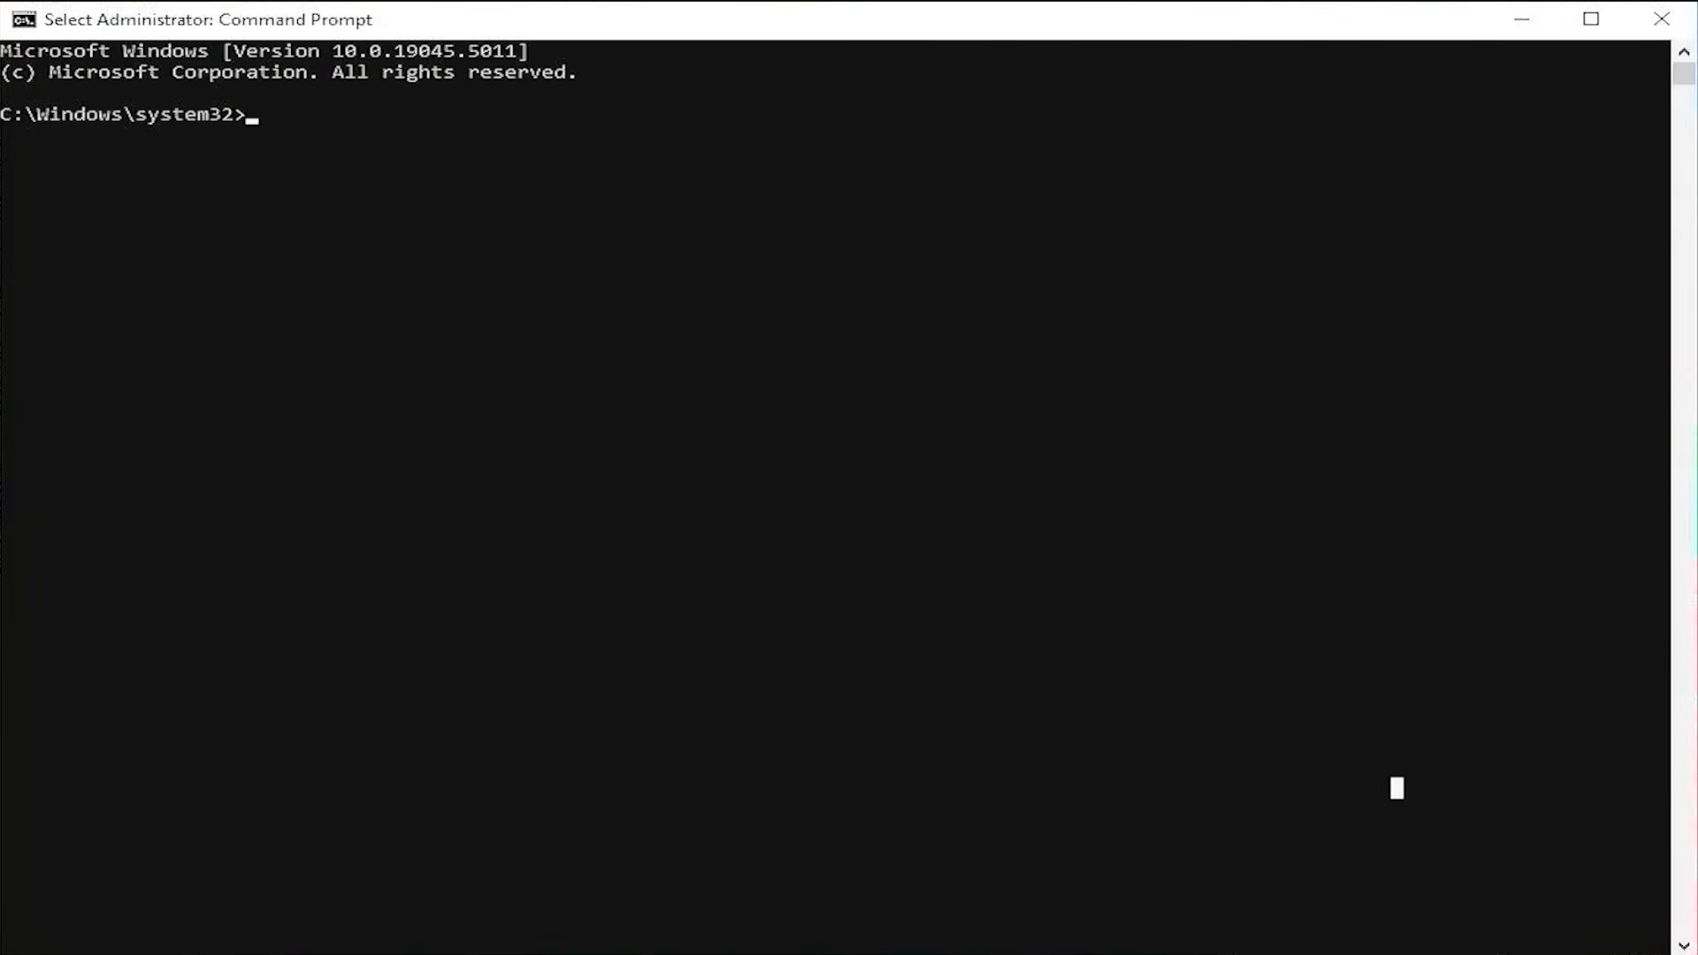
Step: List the firmware boot entries by running bcdedit /enum firmware in an administrator Command Prompt
text(bcded)
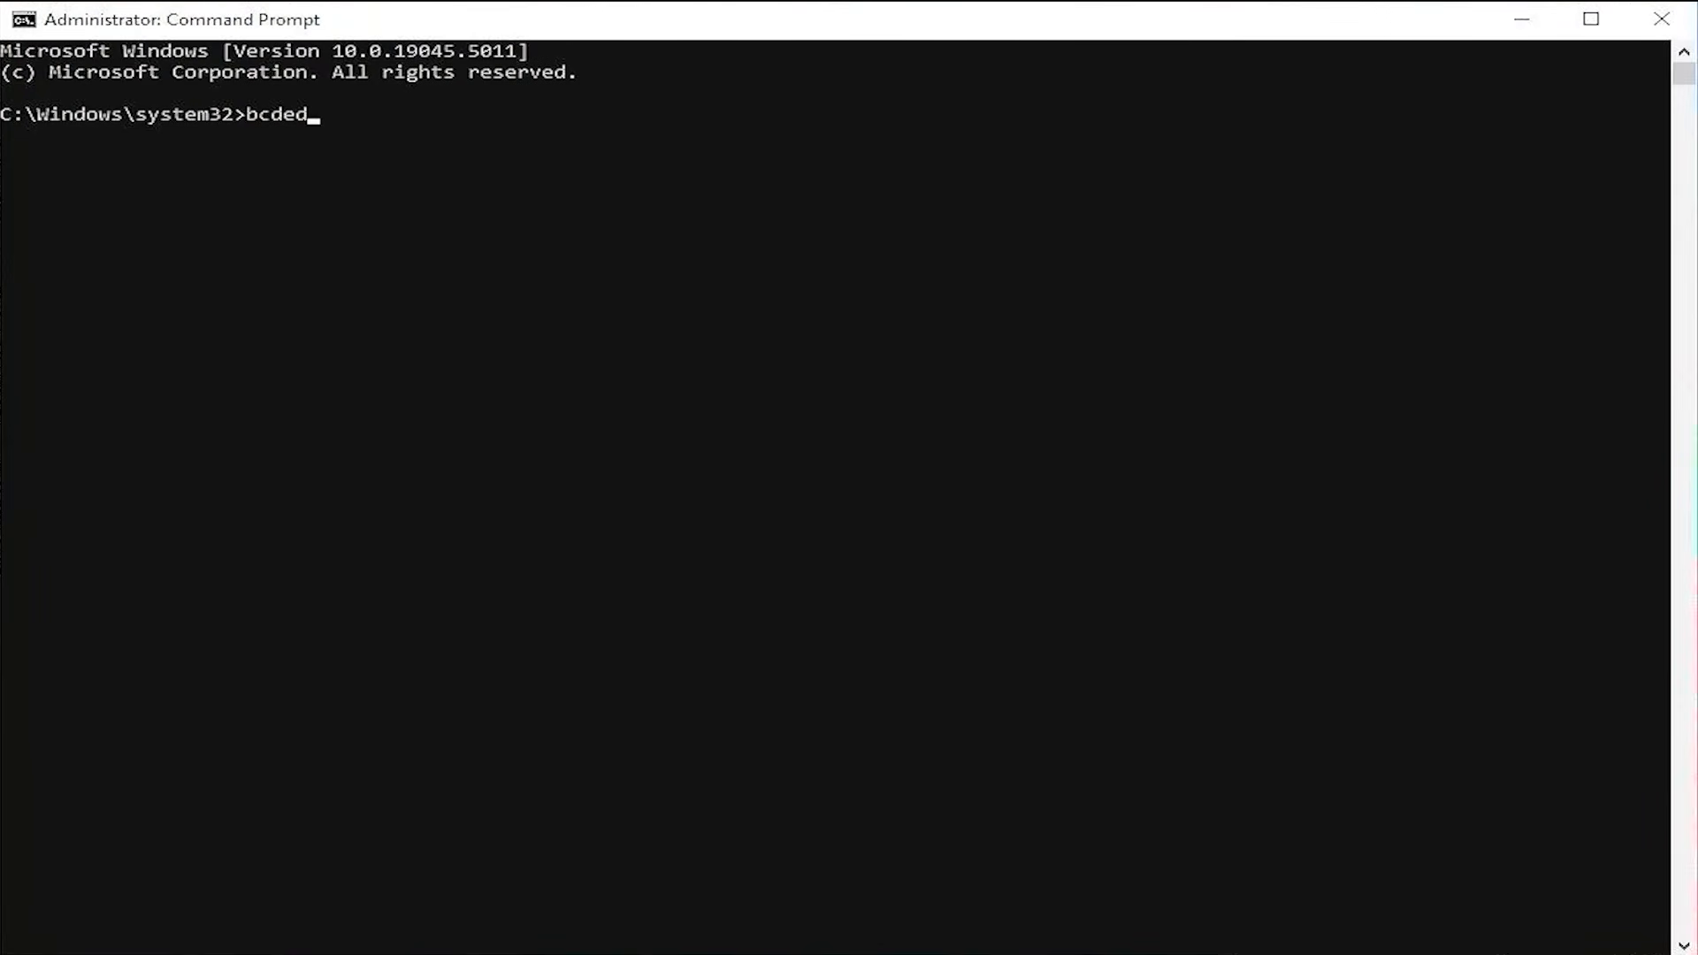
text(it /enum firmware)
key(Return)
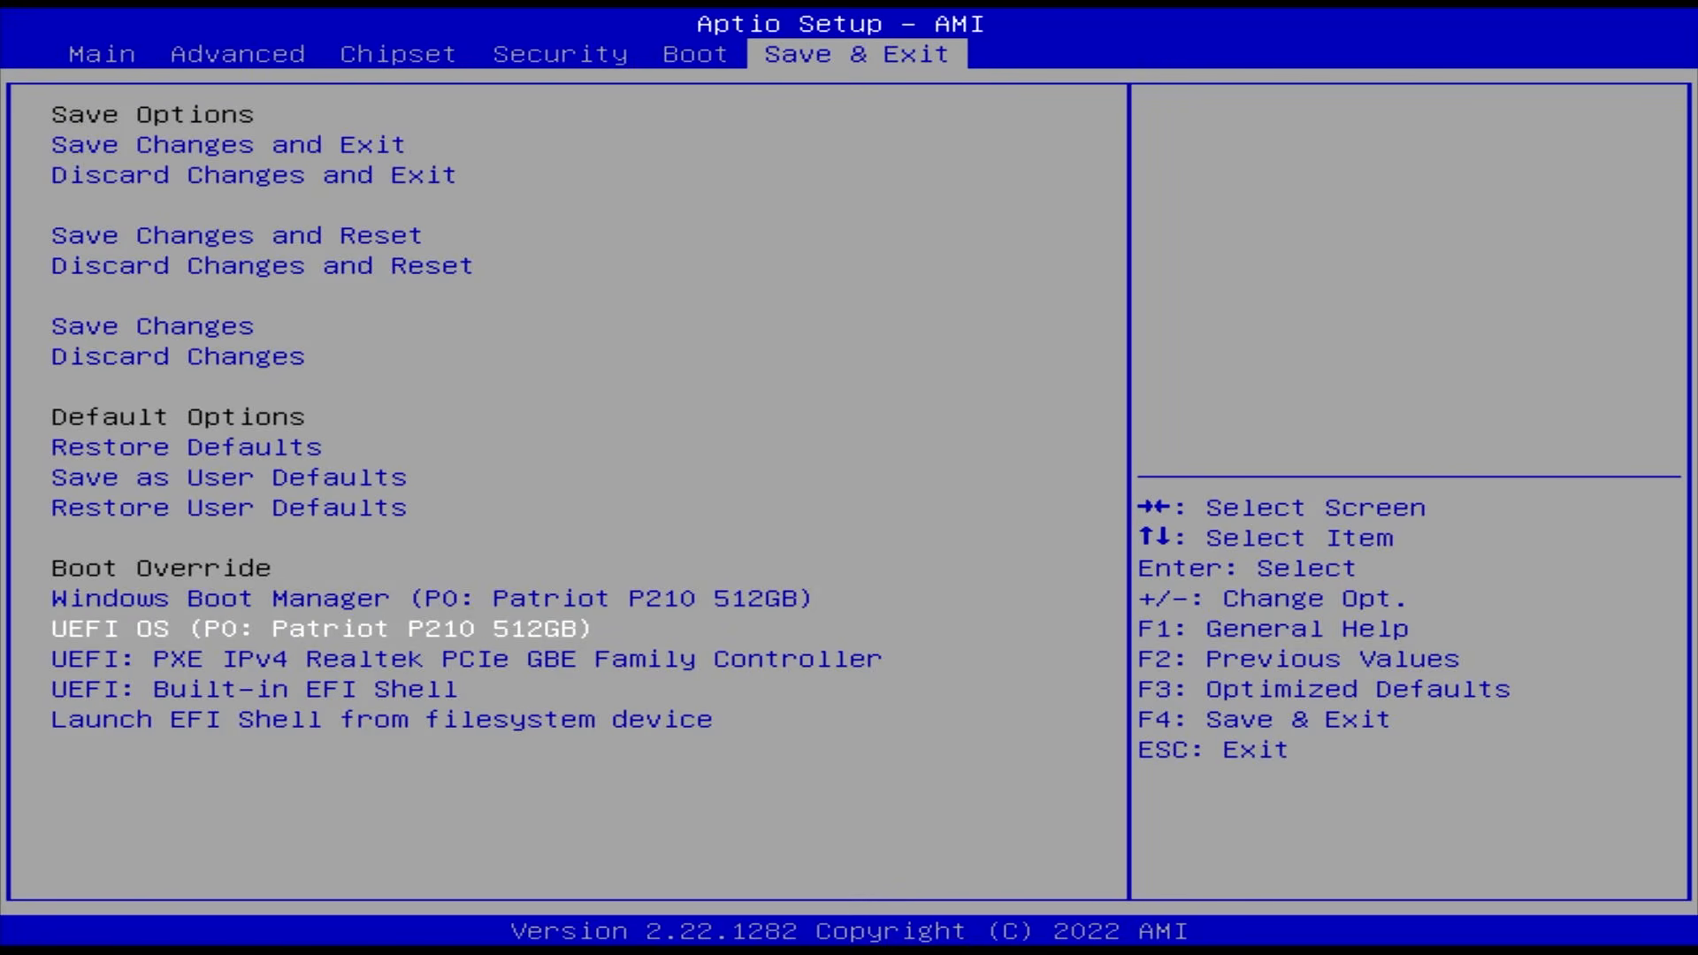
Step: Boot from the UEFI OS entry on the Patriot P210 drive and start Try or Install Lubuntu
key(Return)
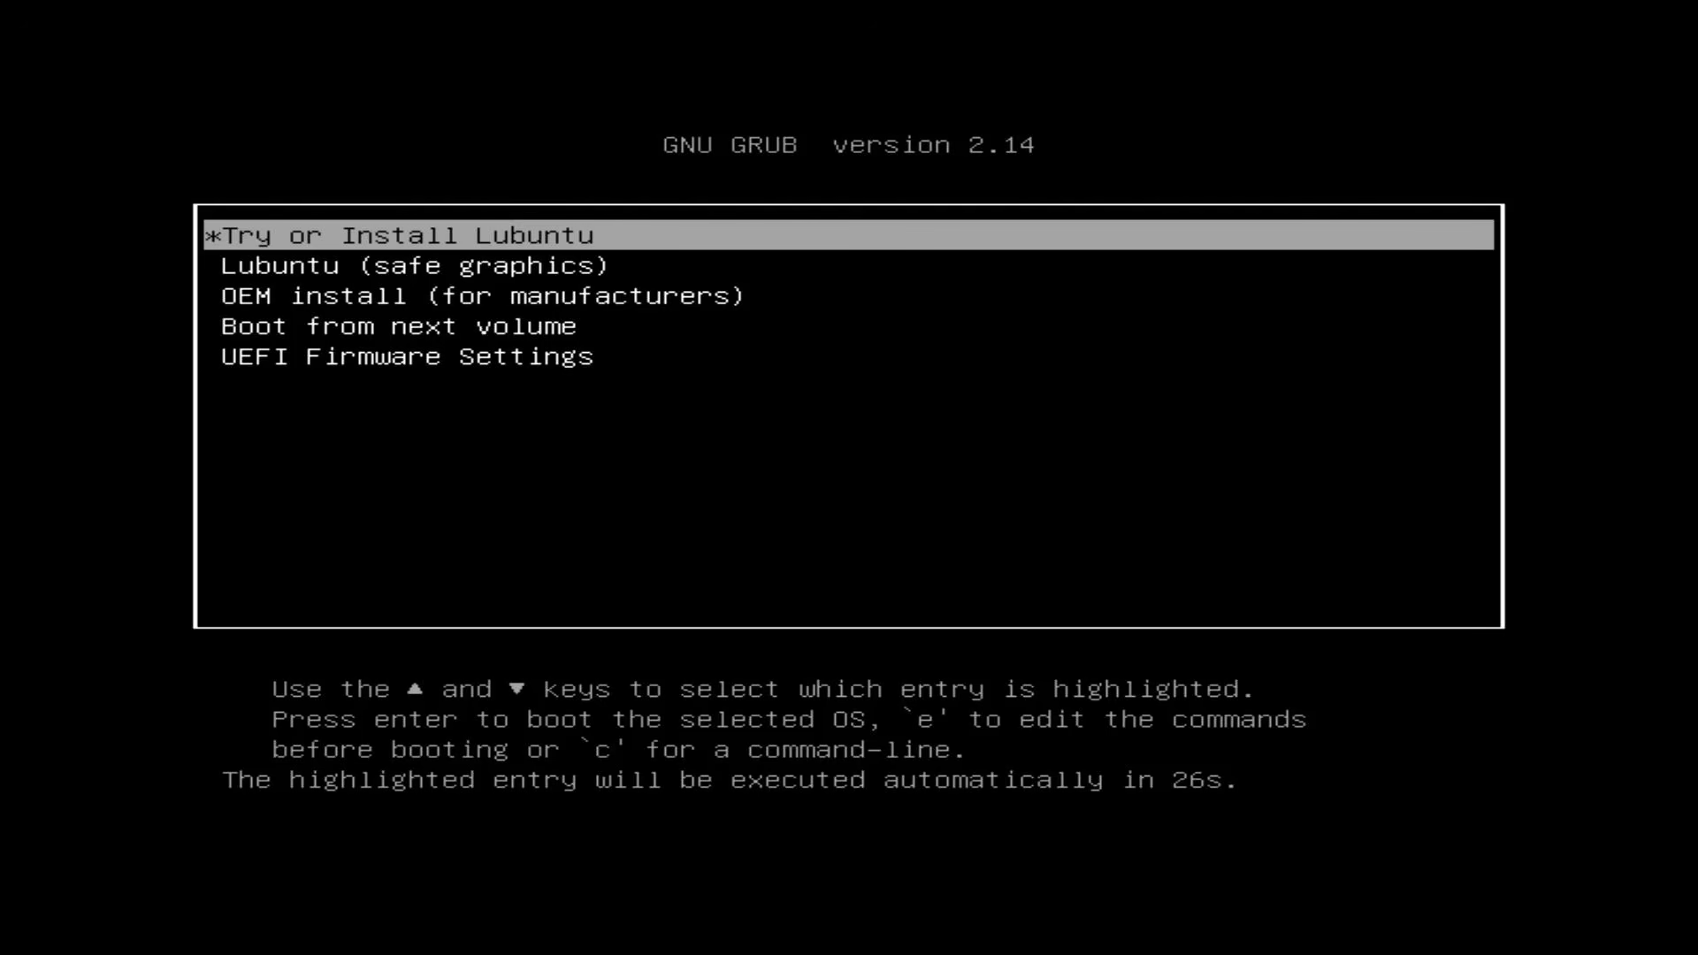
key(Return)
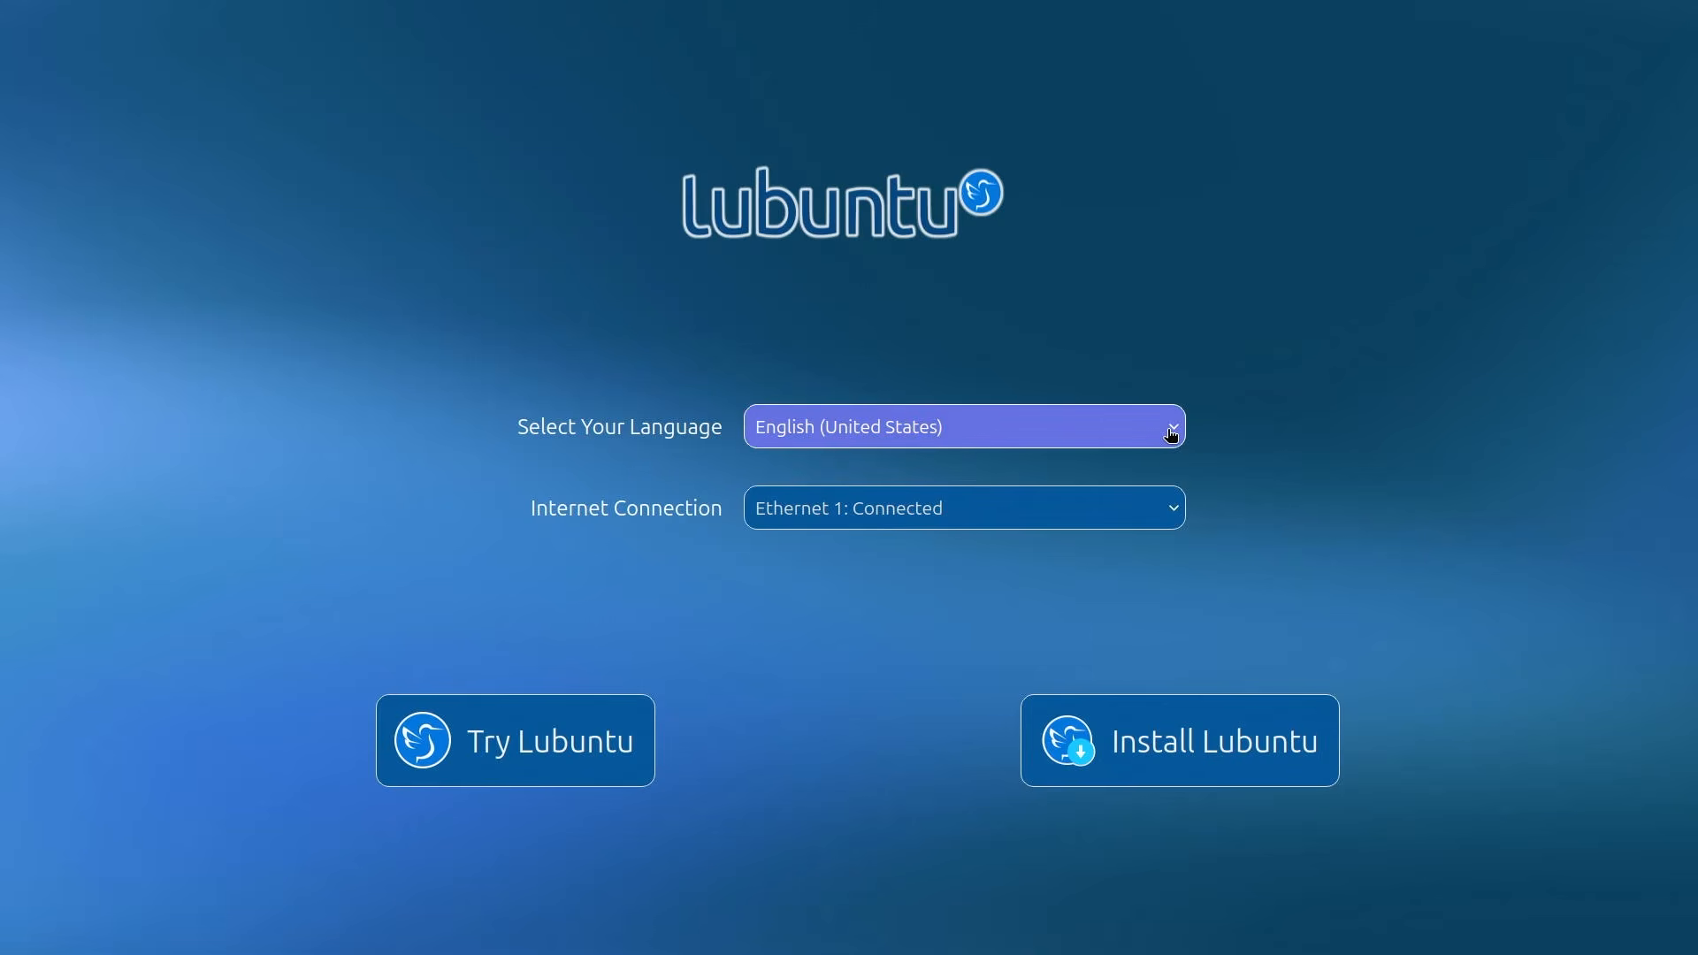
Step: Try to connect to the first listed WiFi network instead of Ethernet 1
click(1166, 511)
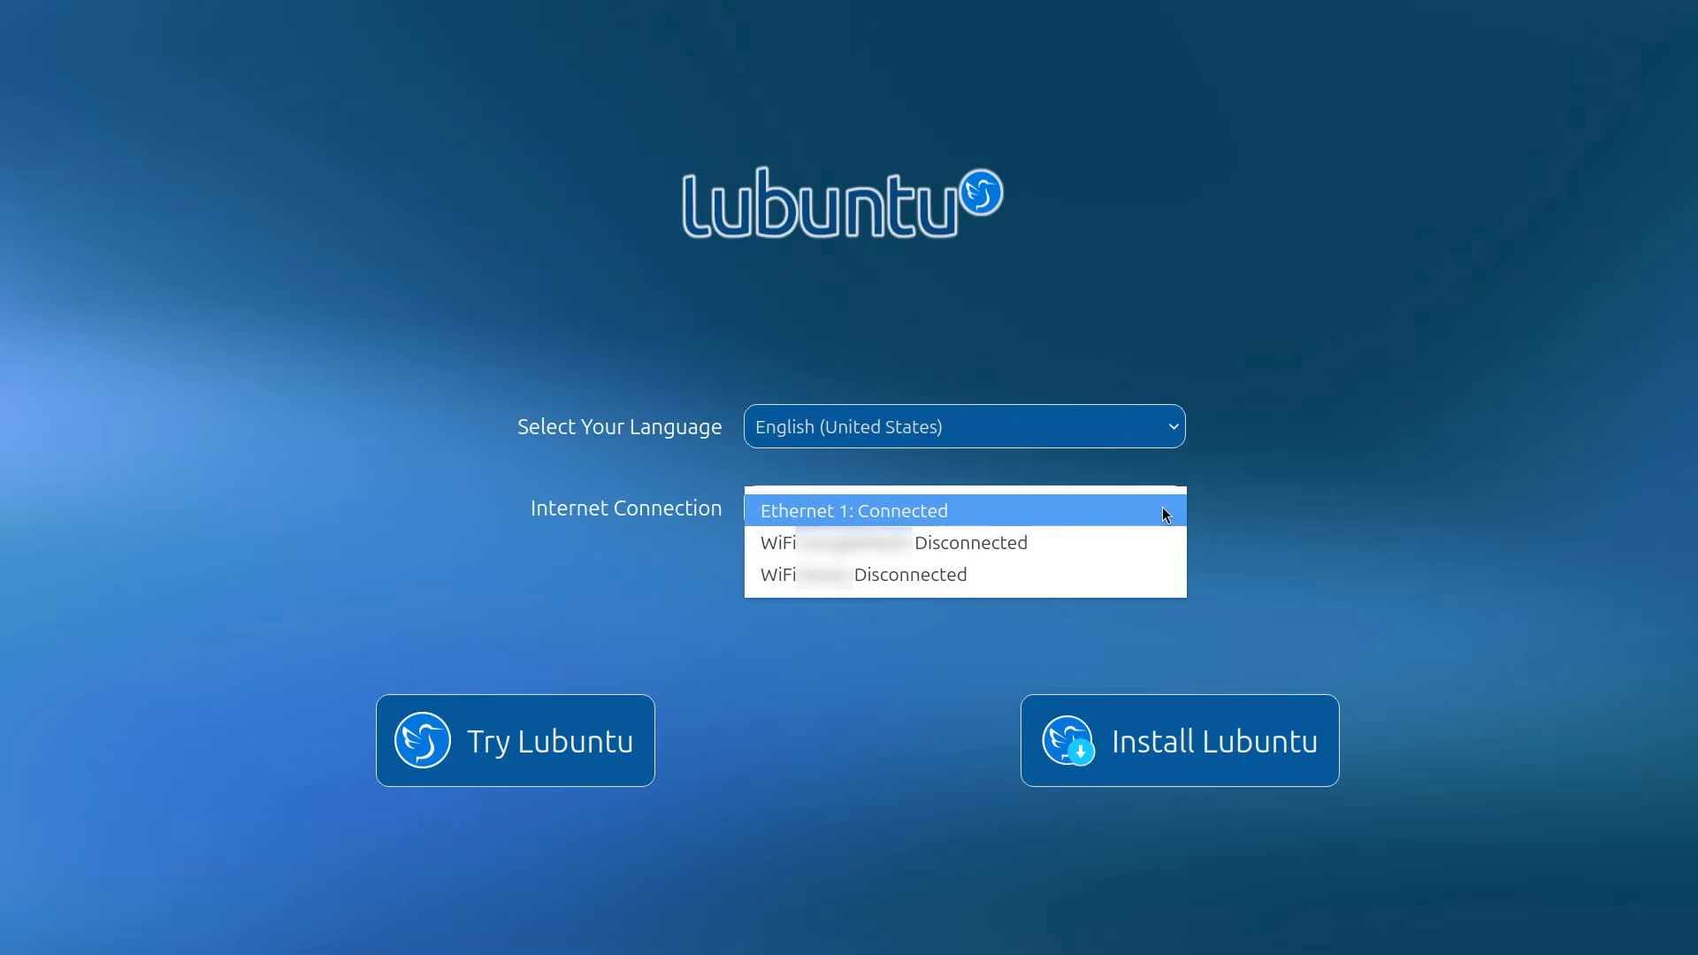
click(1150, 545)
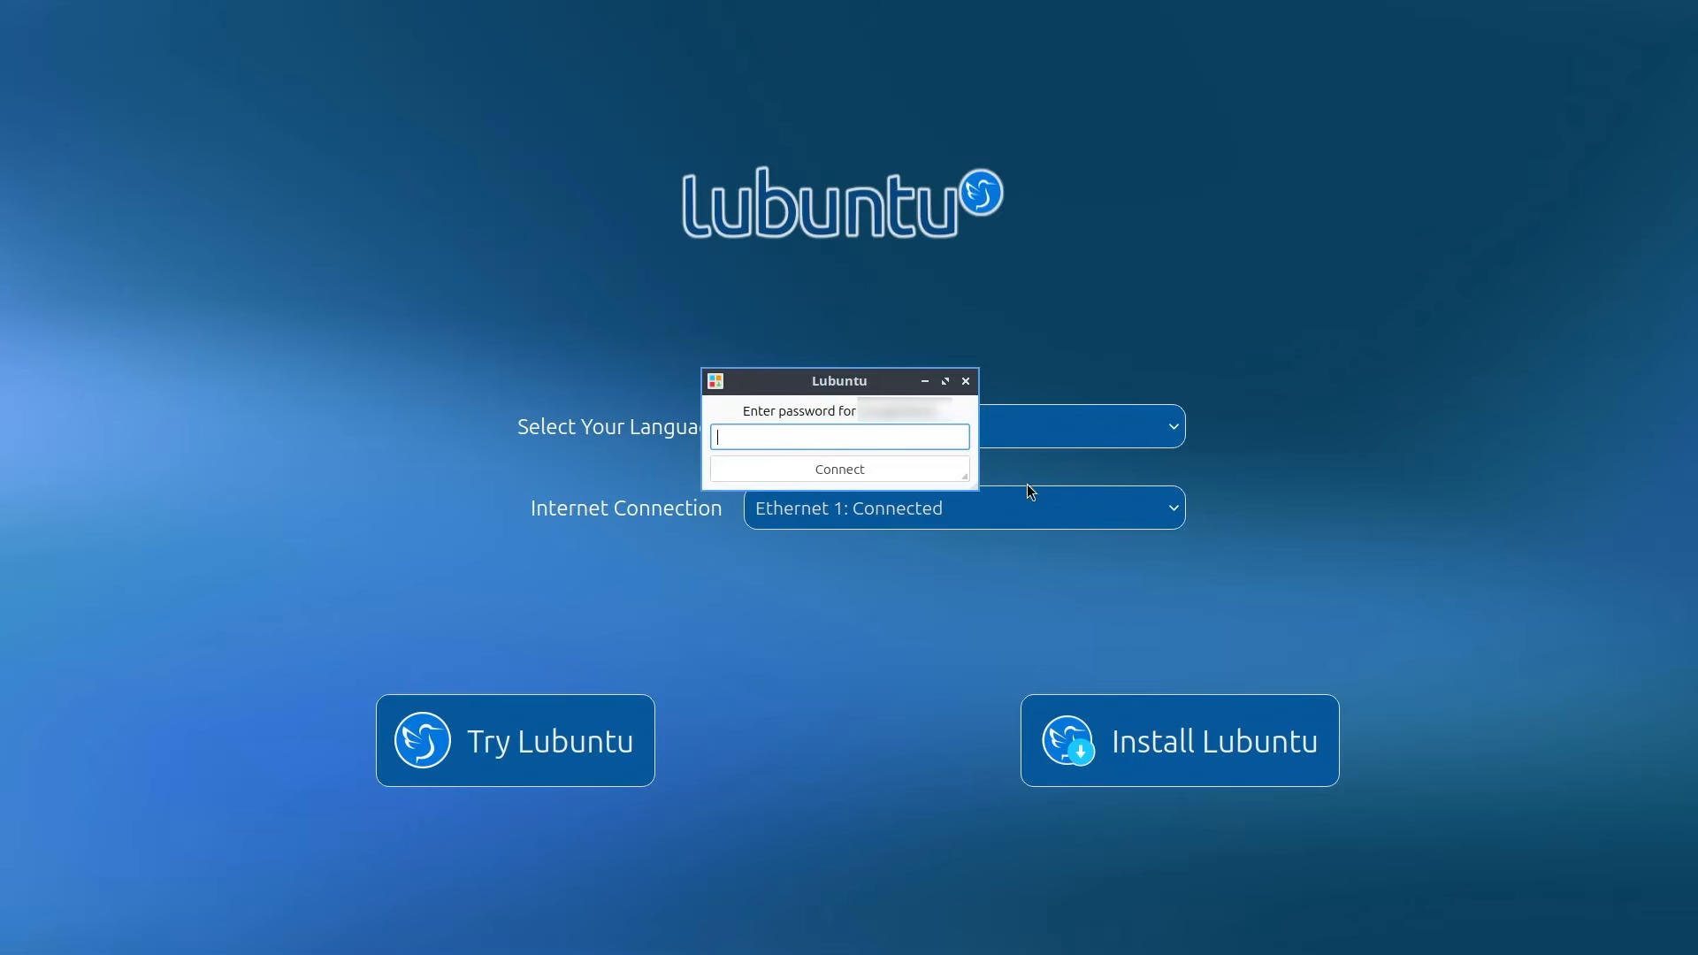
click(900, 474)
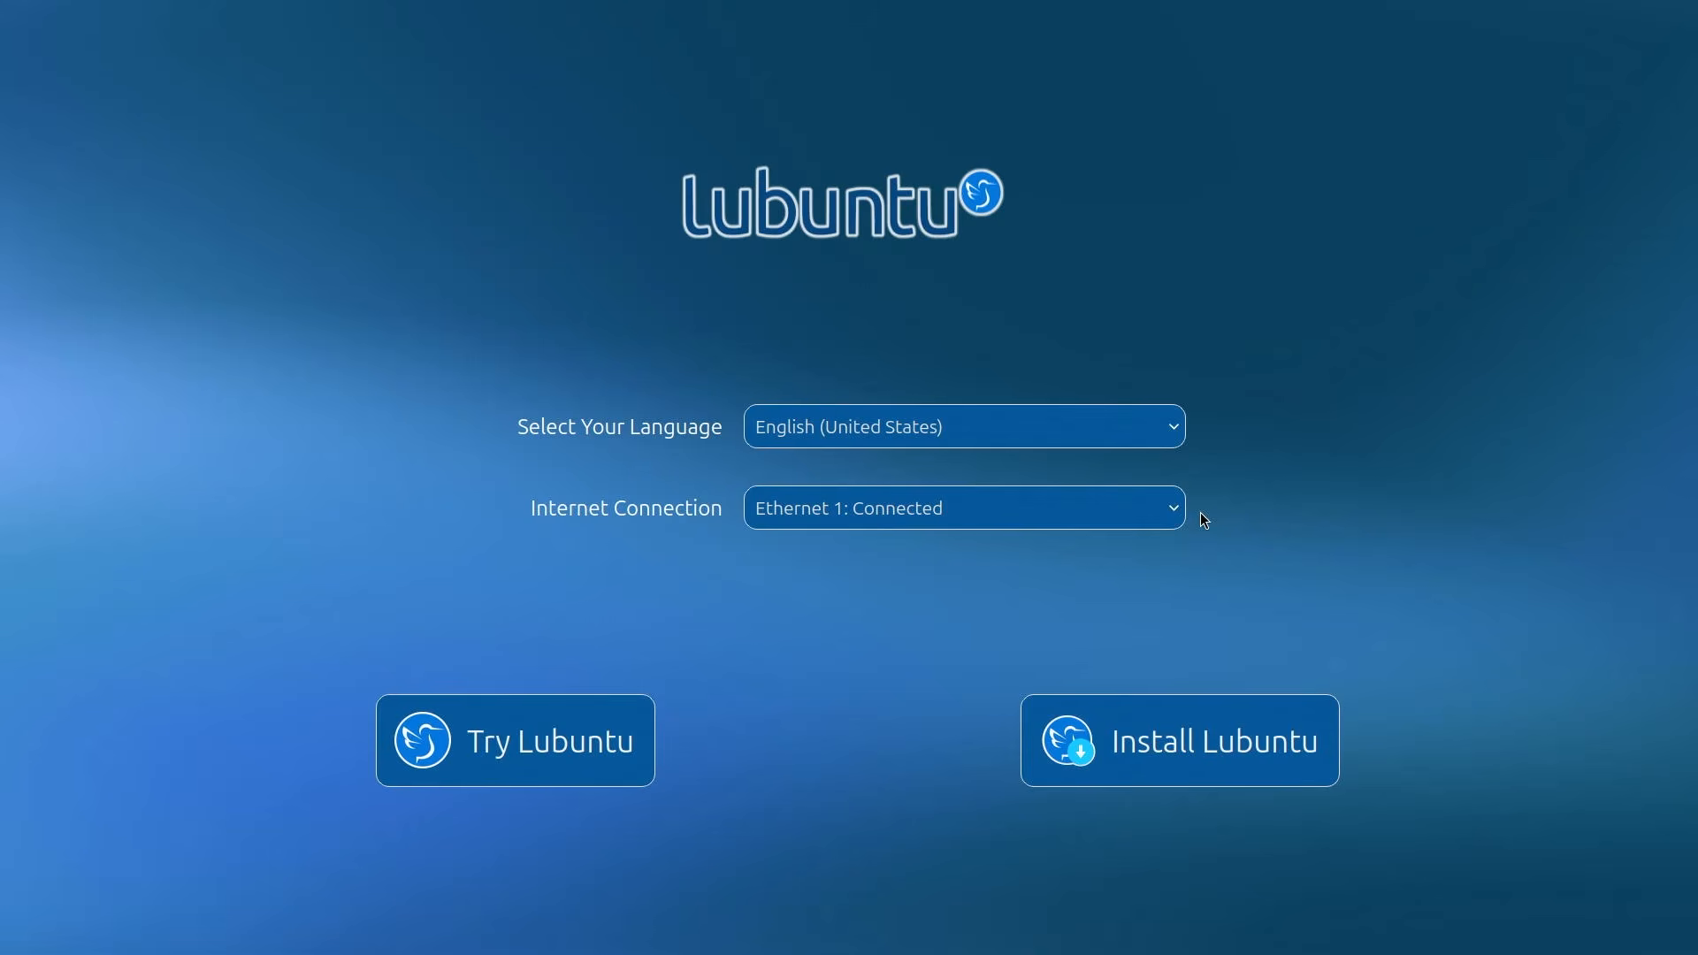
Step: Start the Try Lubuntu live session and open KDE Partition Manager maximized, dismissing its authentication request
click(600, 764)
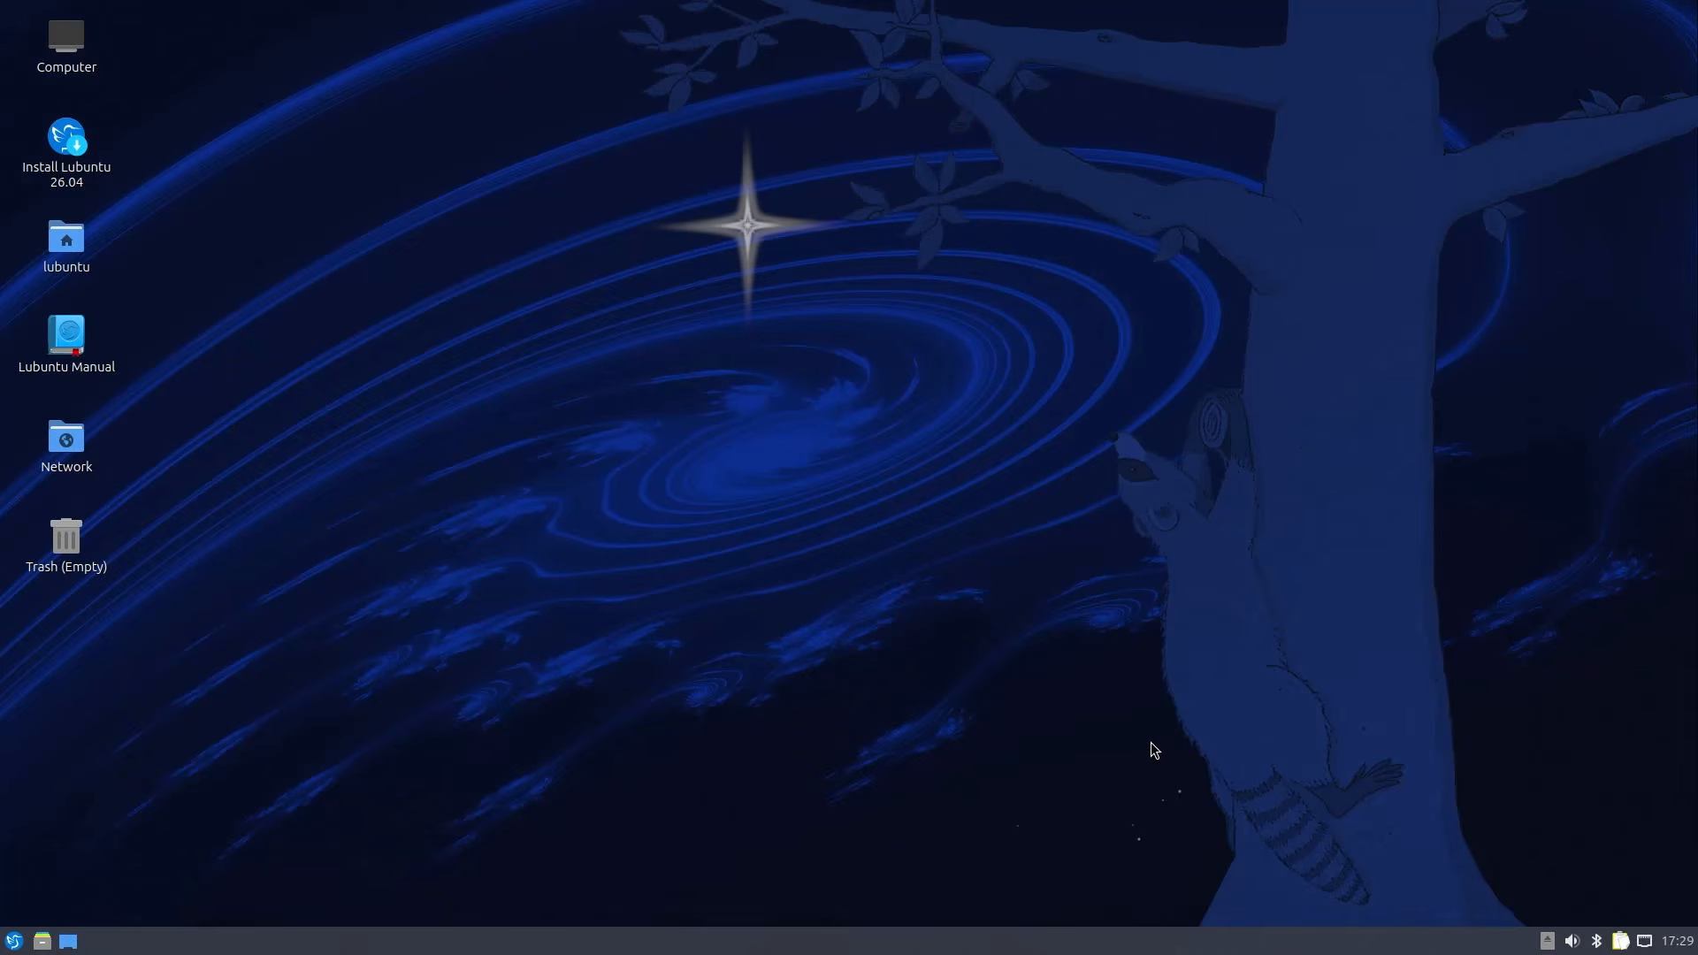
click(14, 941)
text(kde partit)
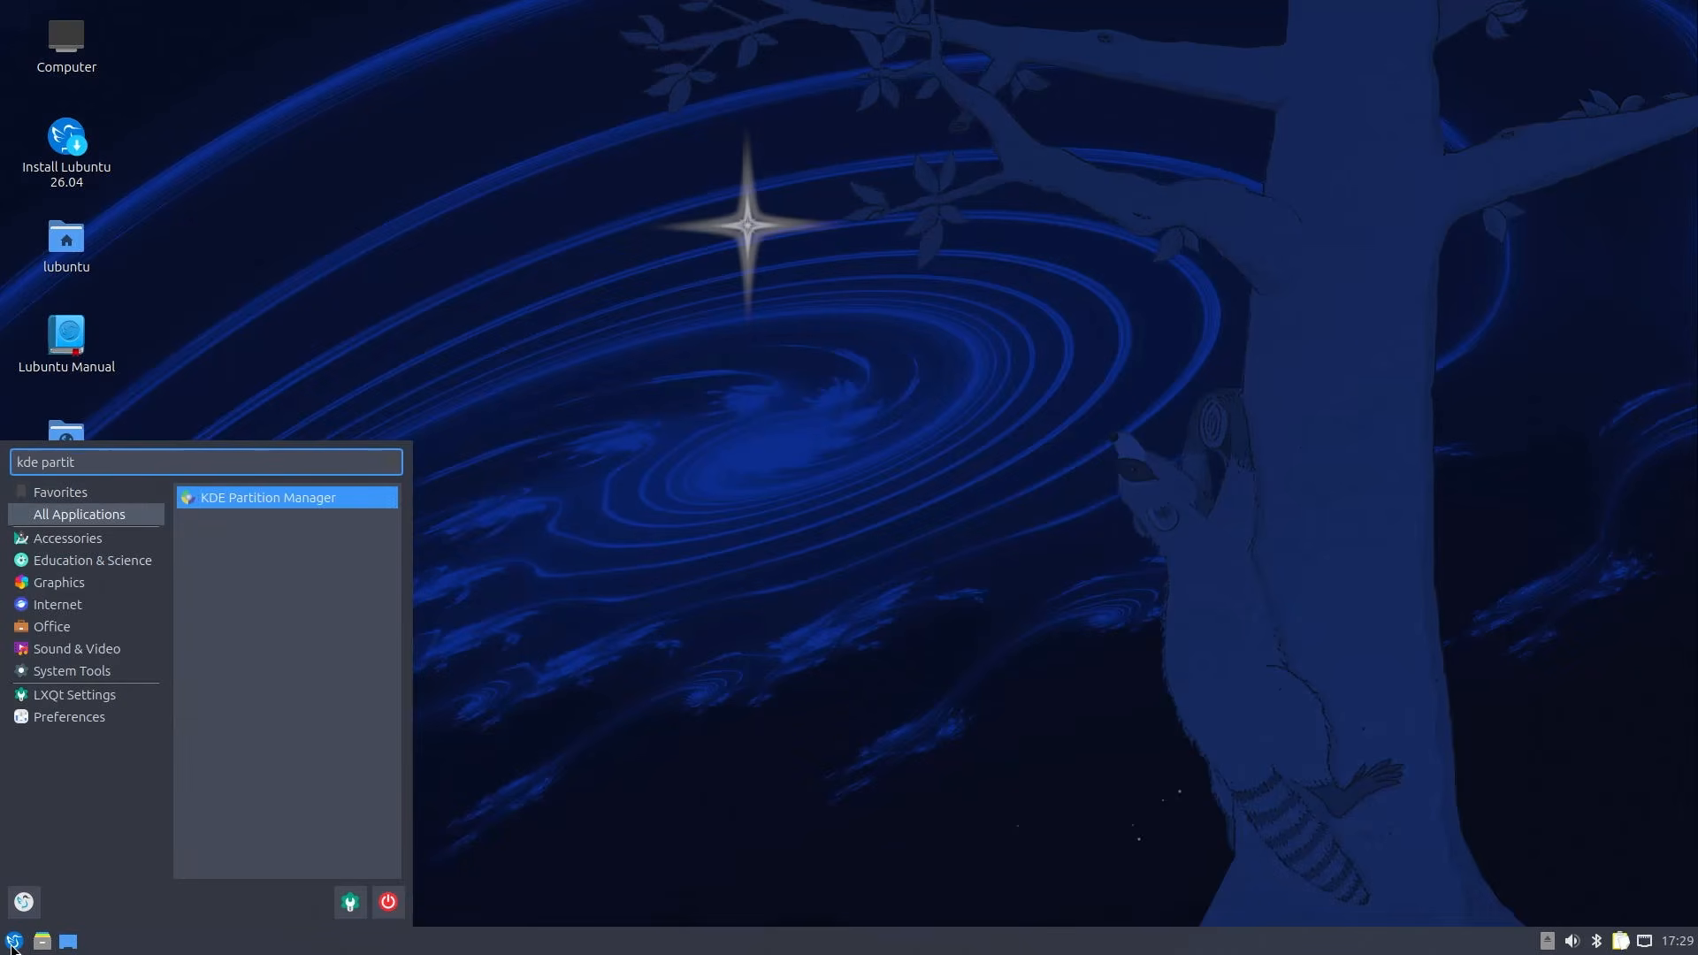
key(Return)
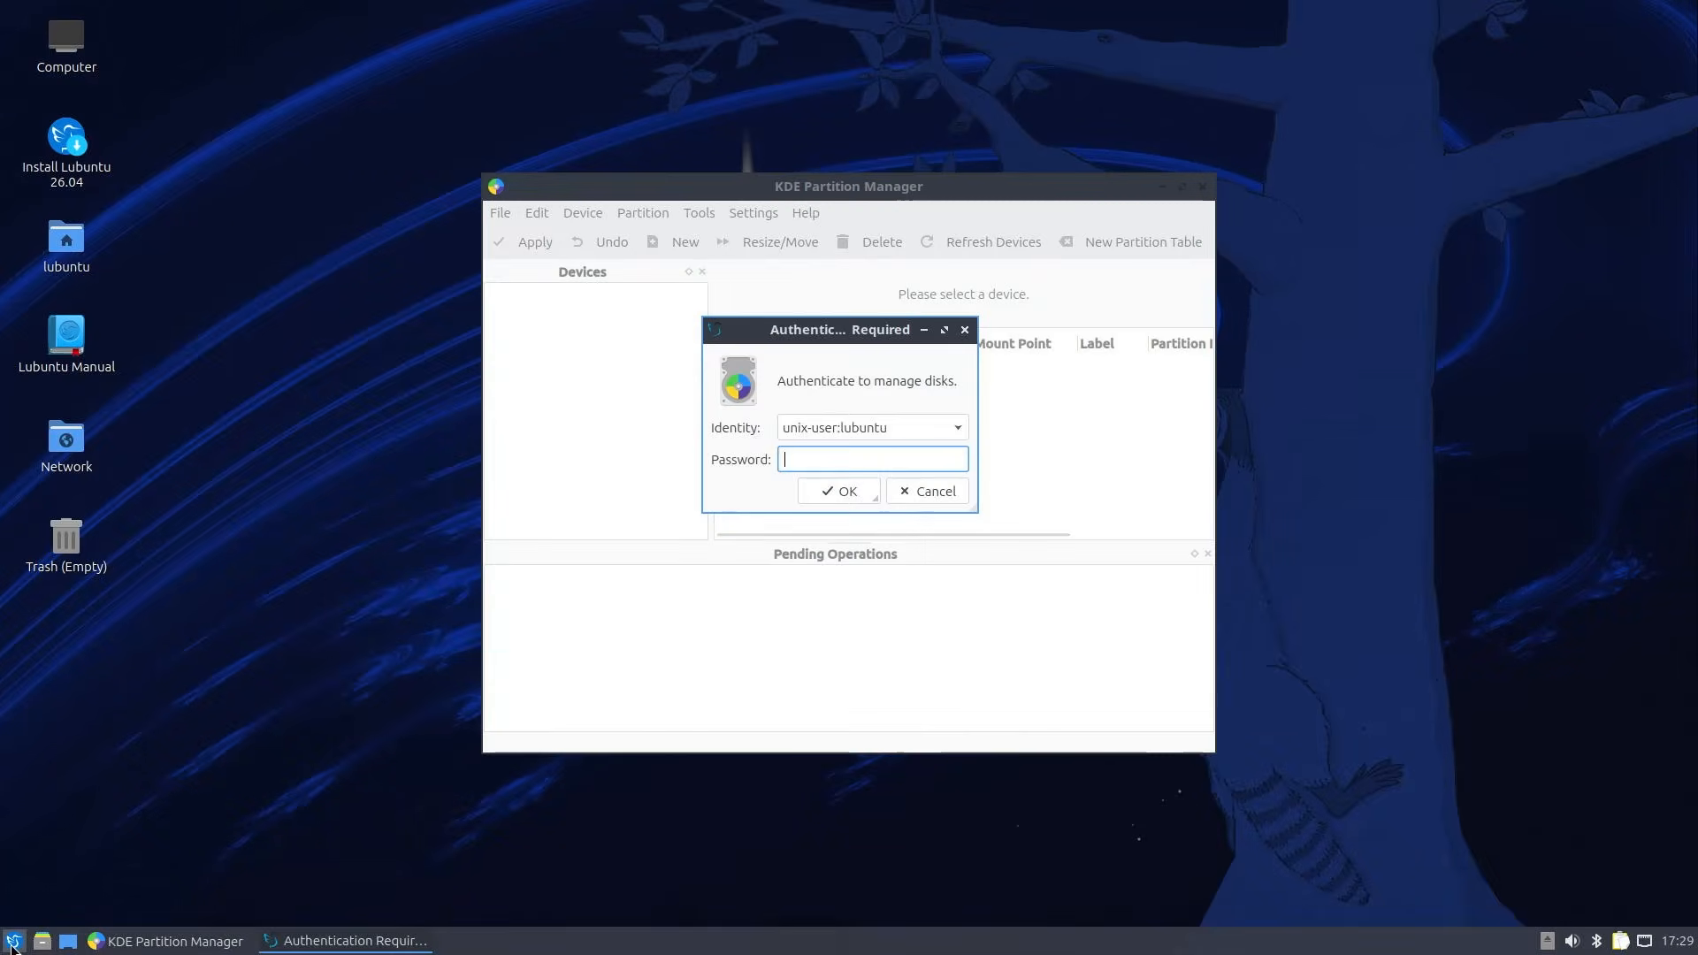
click(919, 491)
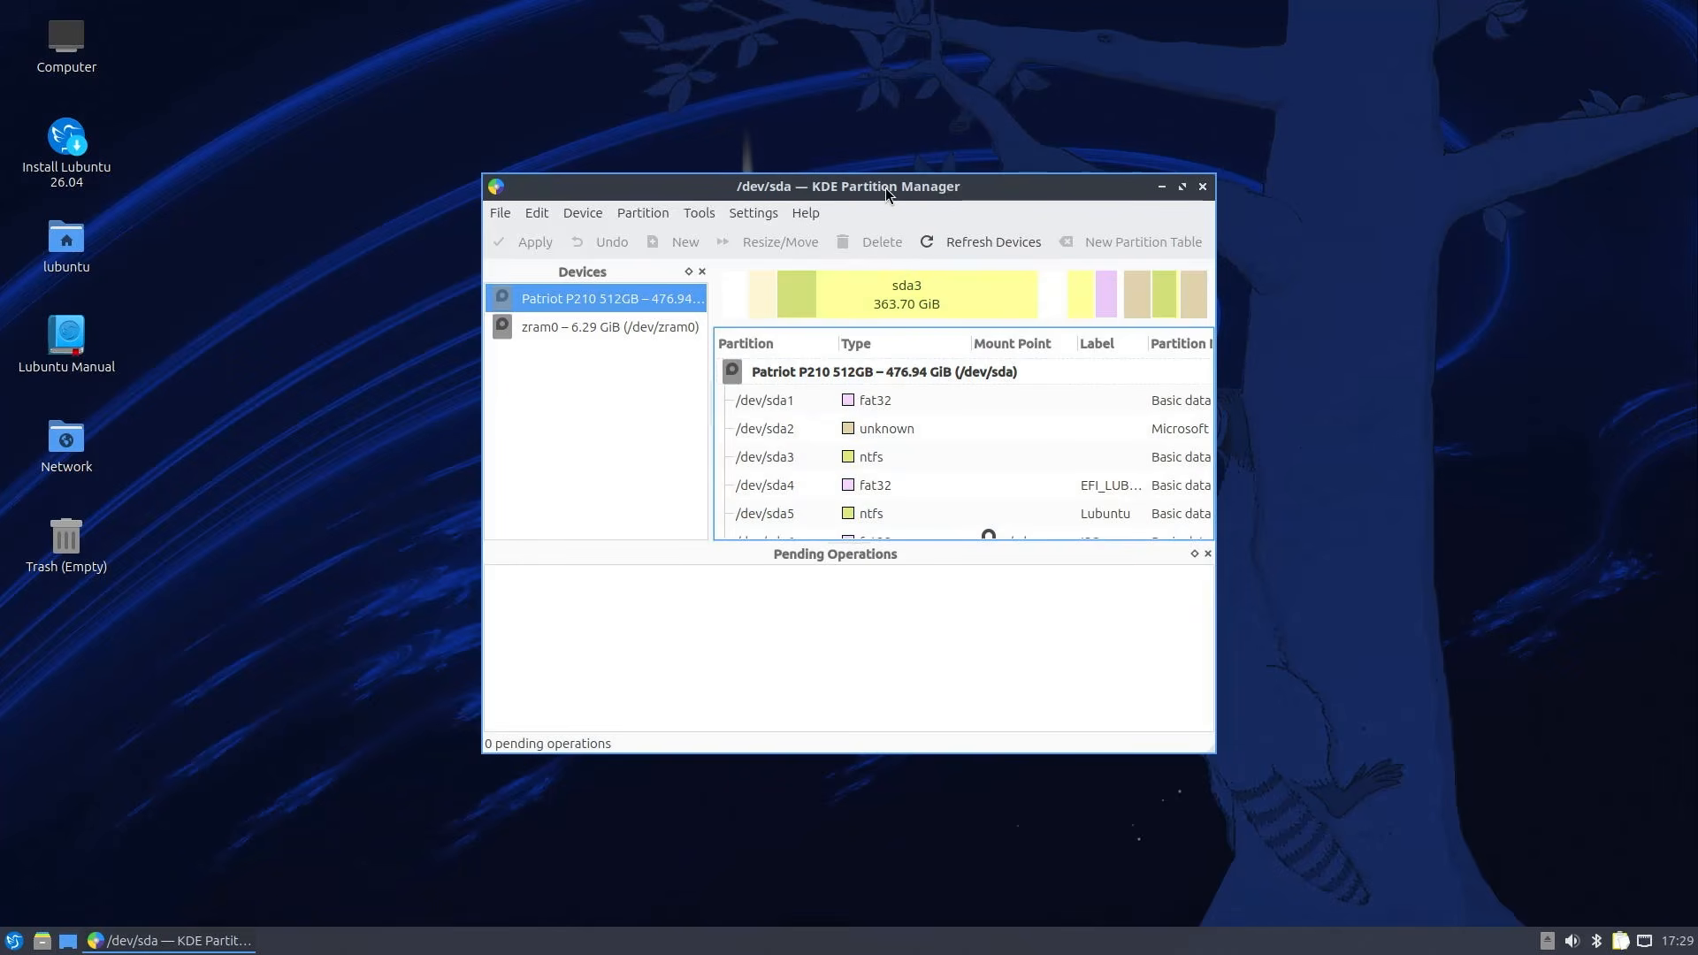
double_click(884, 184)
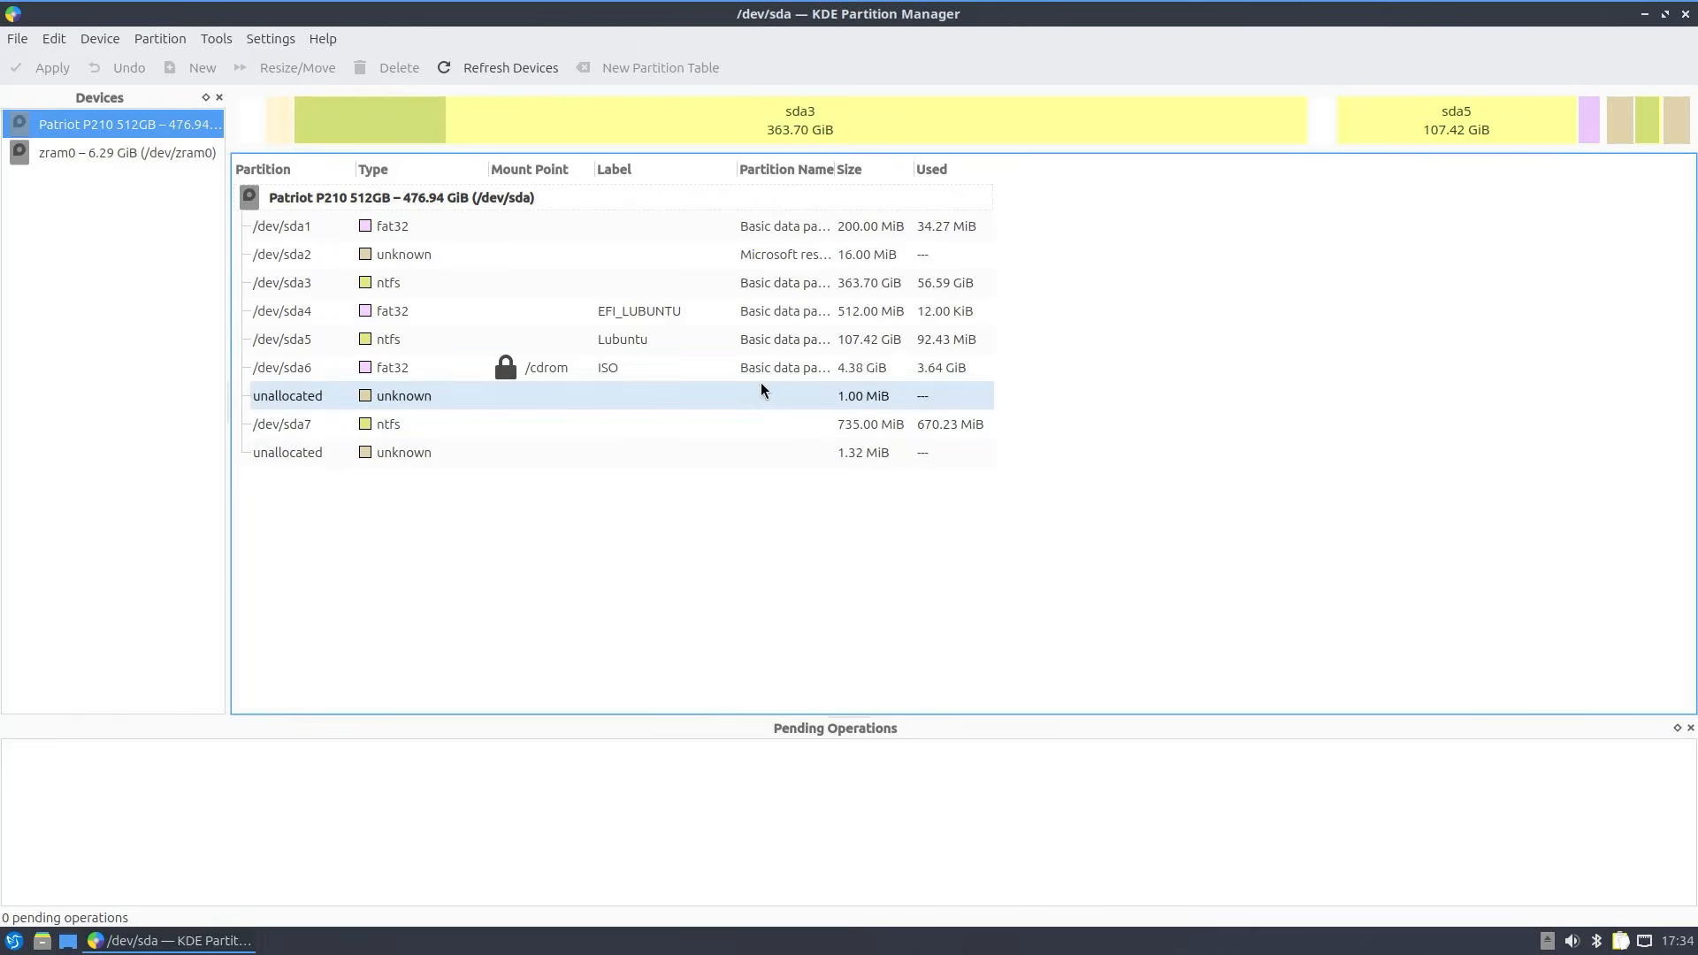
Step: Enable the boot flag on the fat32 EFI_LUBUNTU partition, /dev/sda4
click(721, 311)
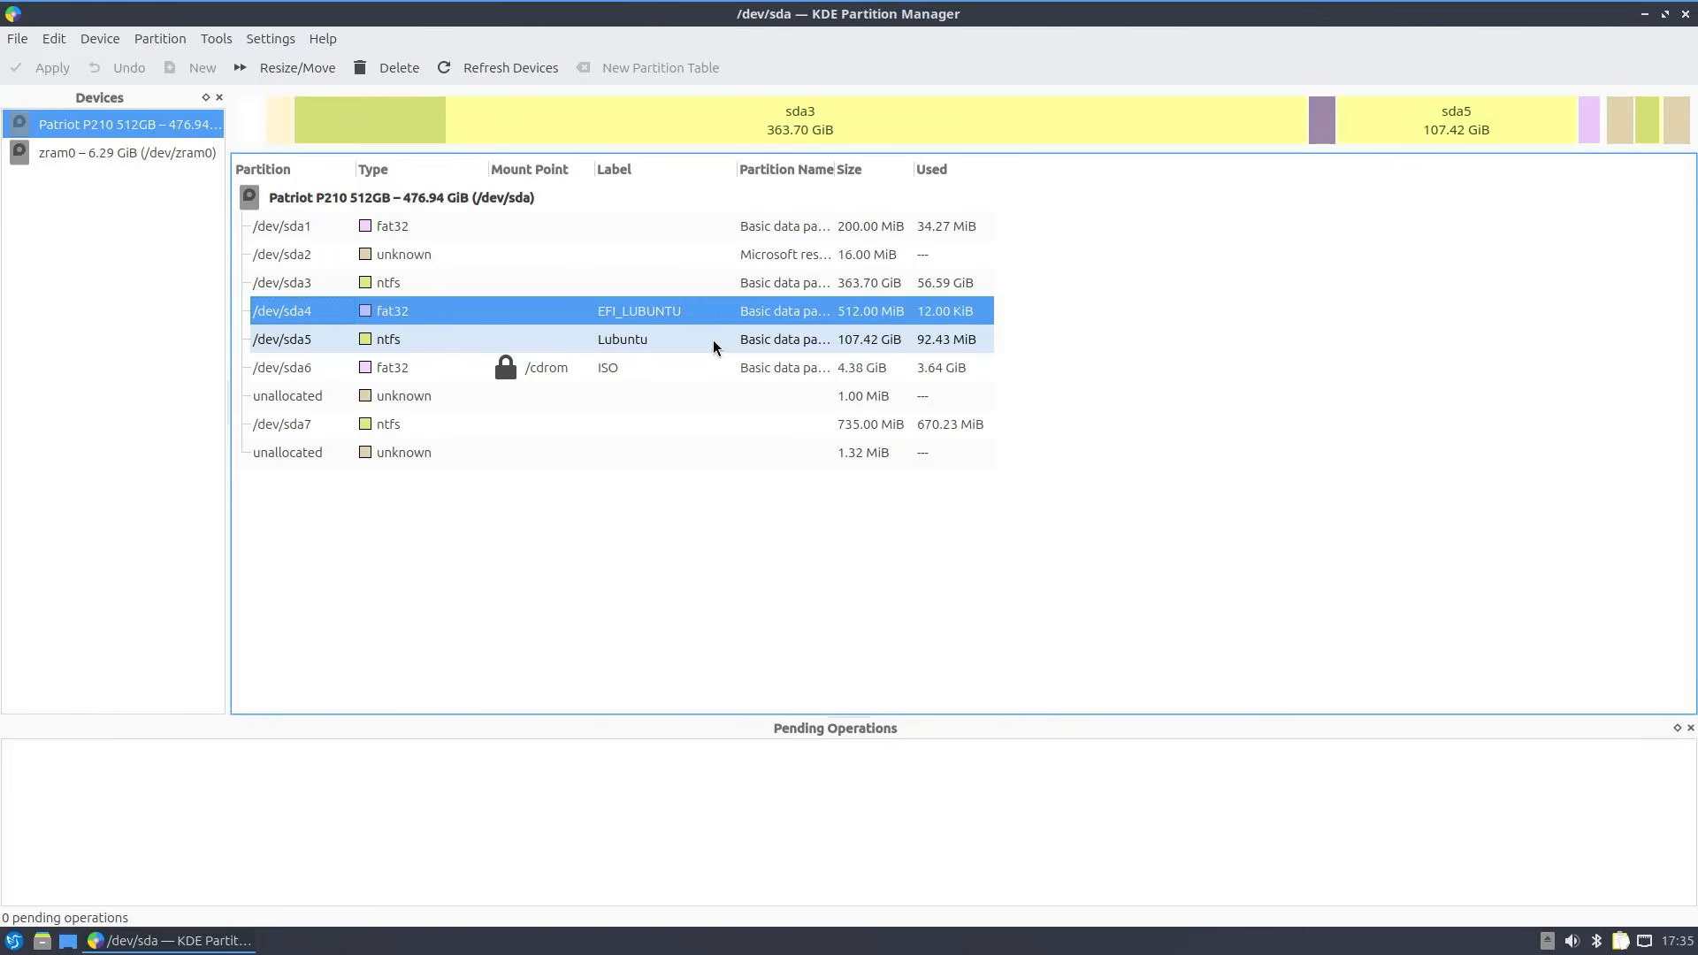
click(714, 345)
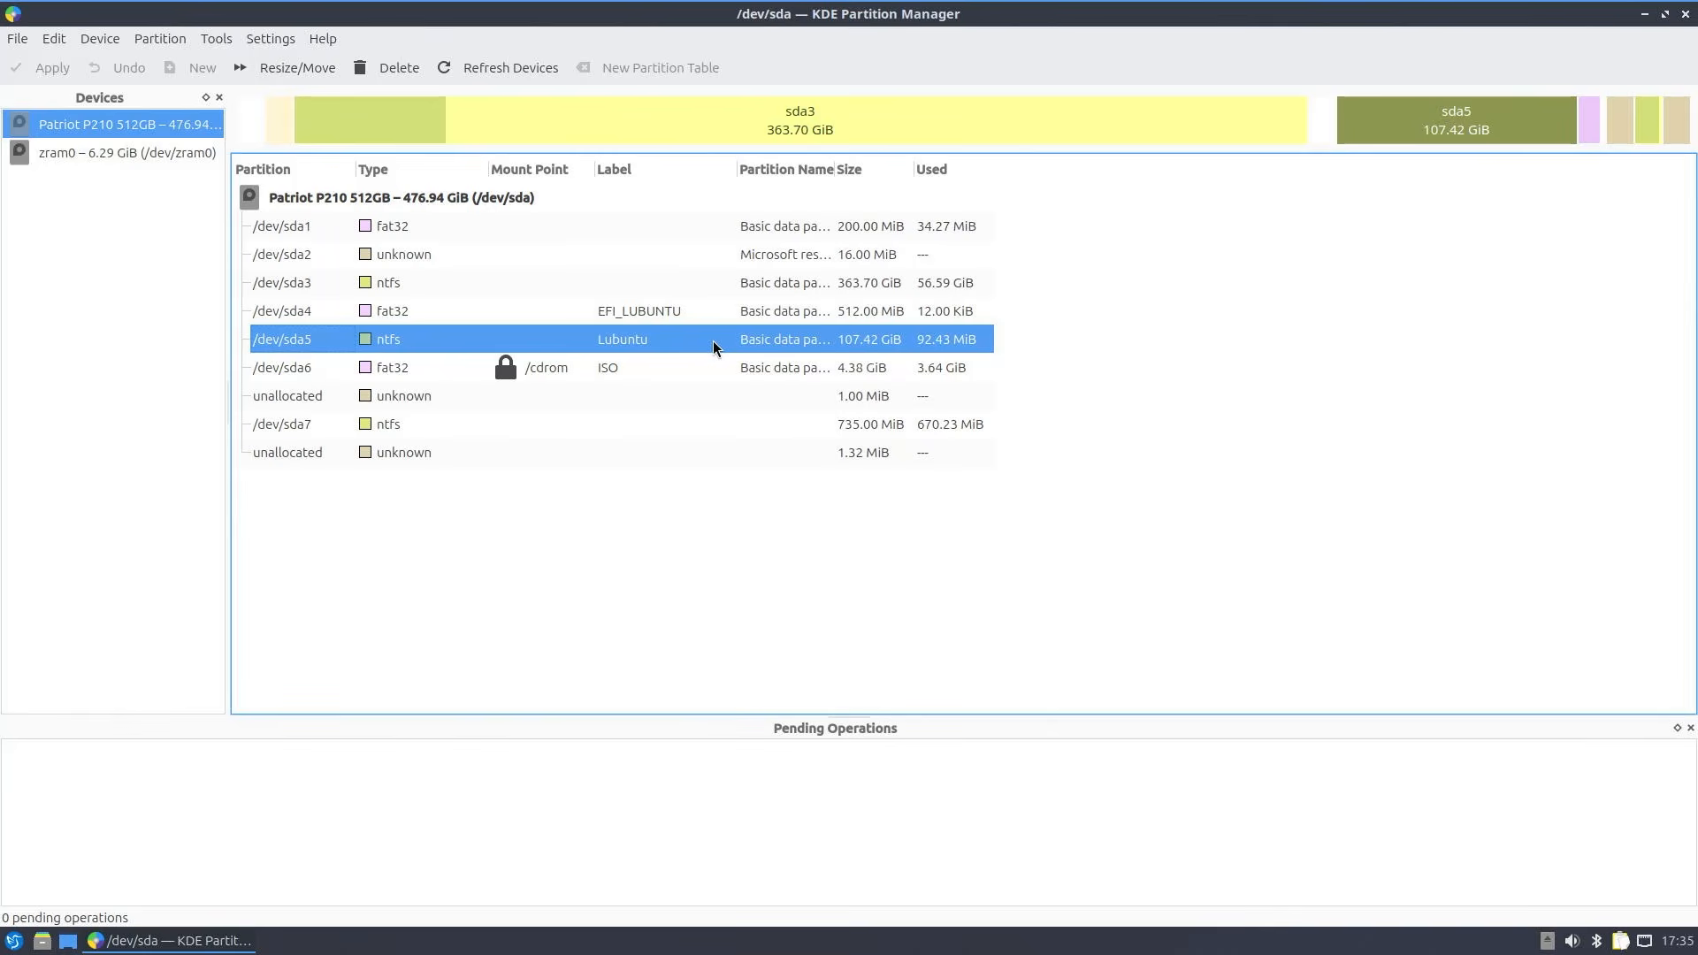
click(705, 375)
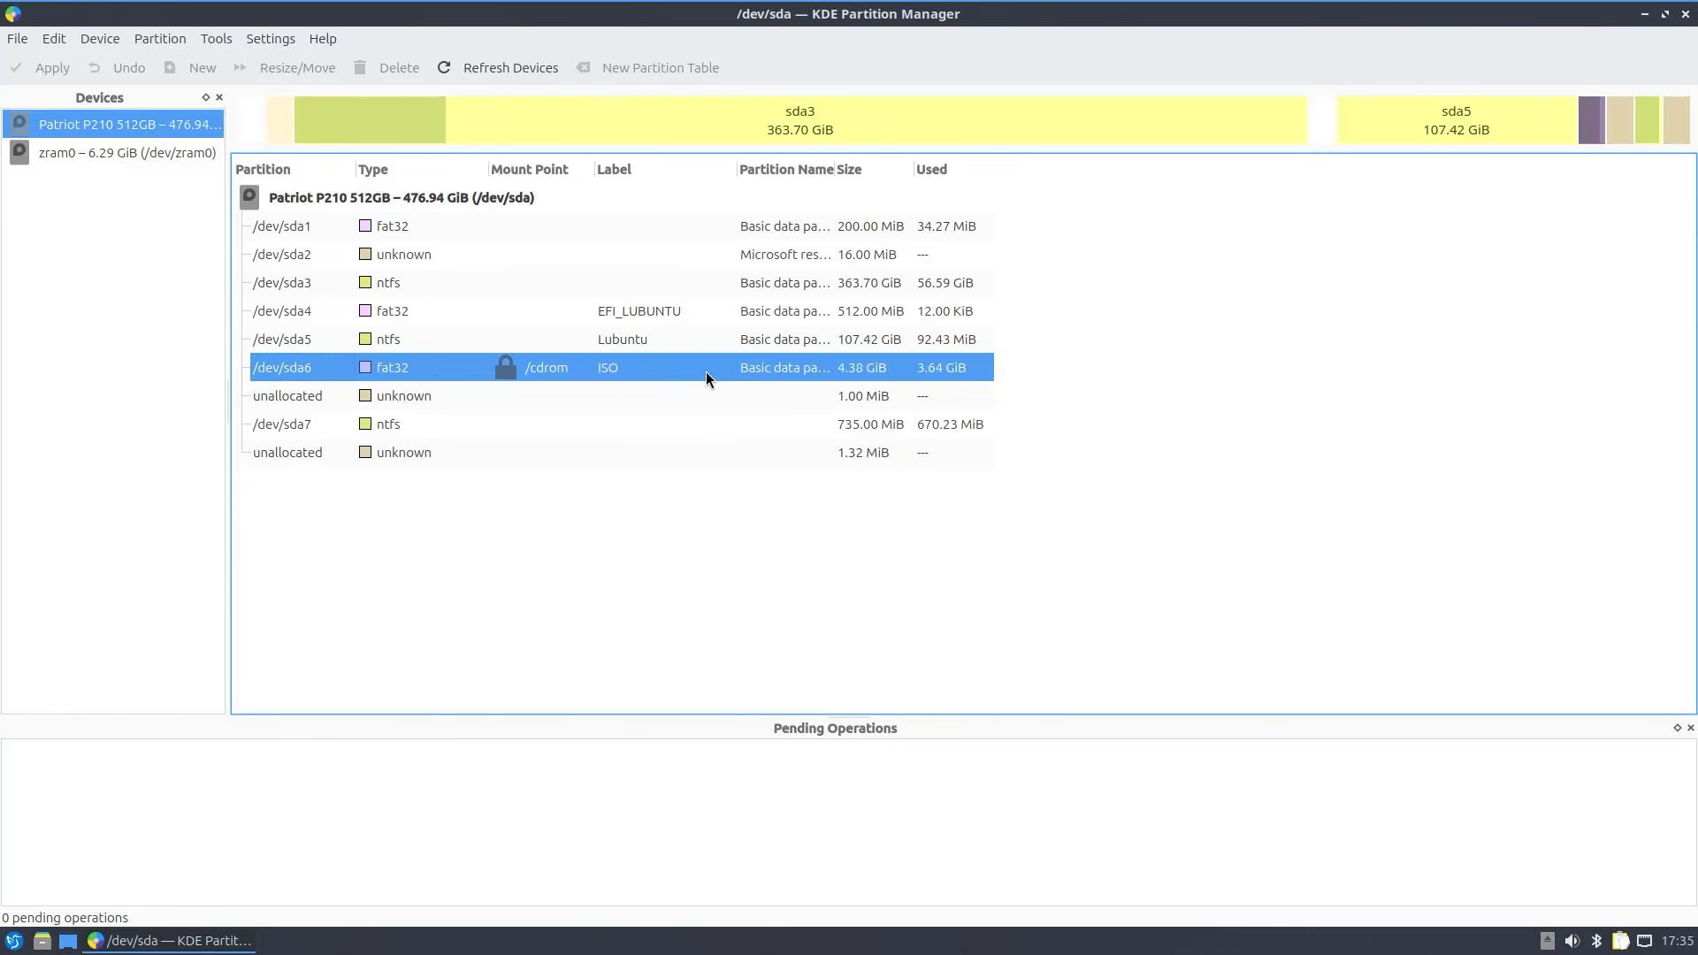
click(703, 311)
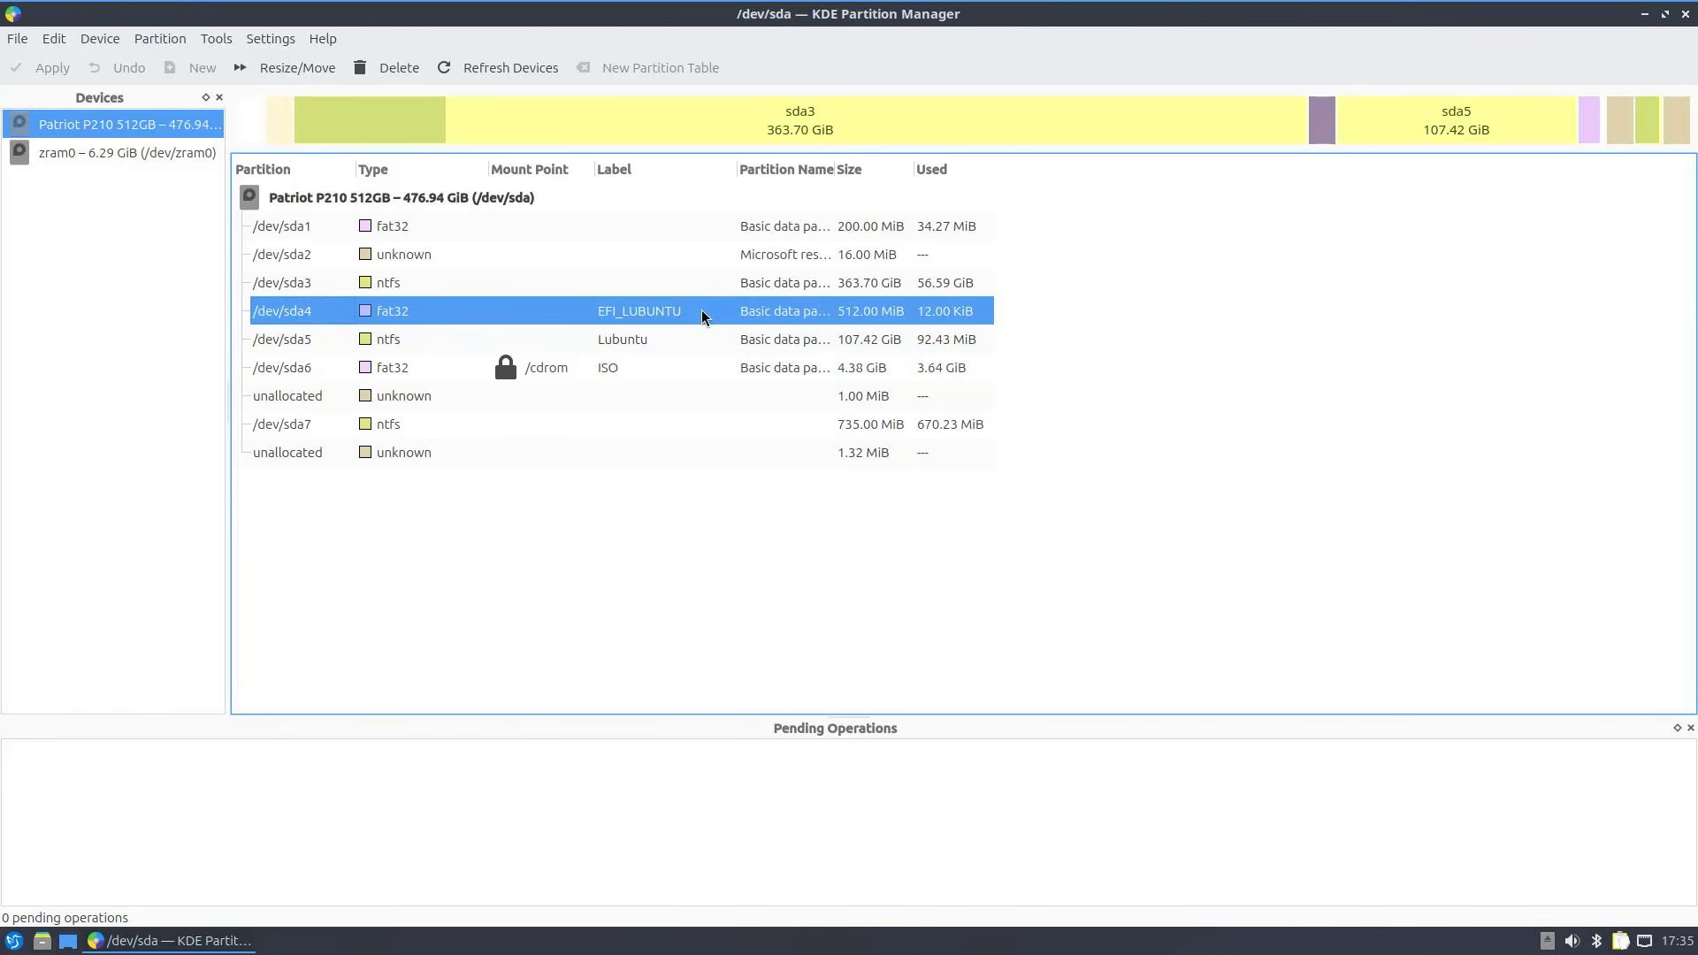
right_click(703, 316)
click(754, 641)
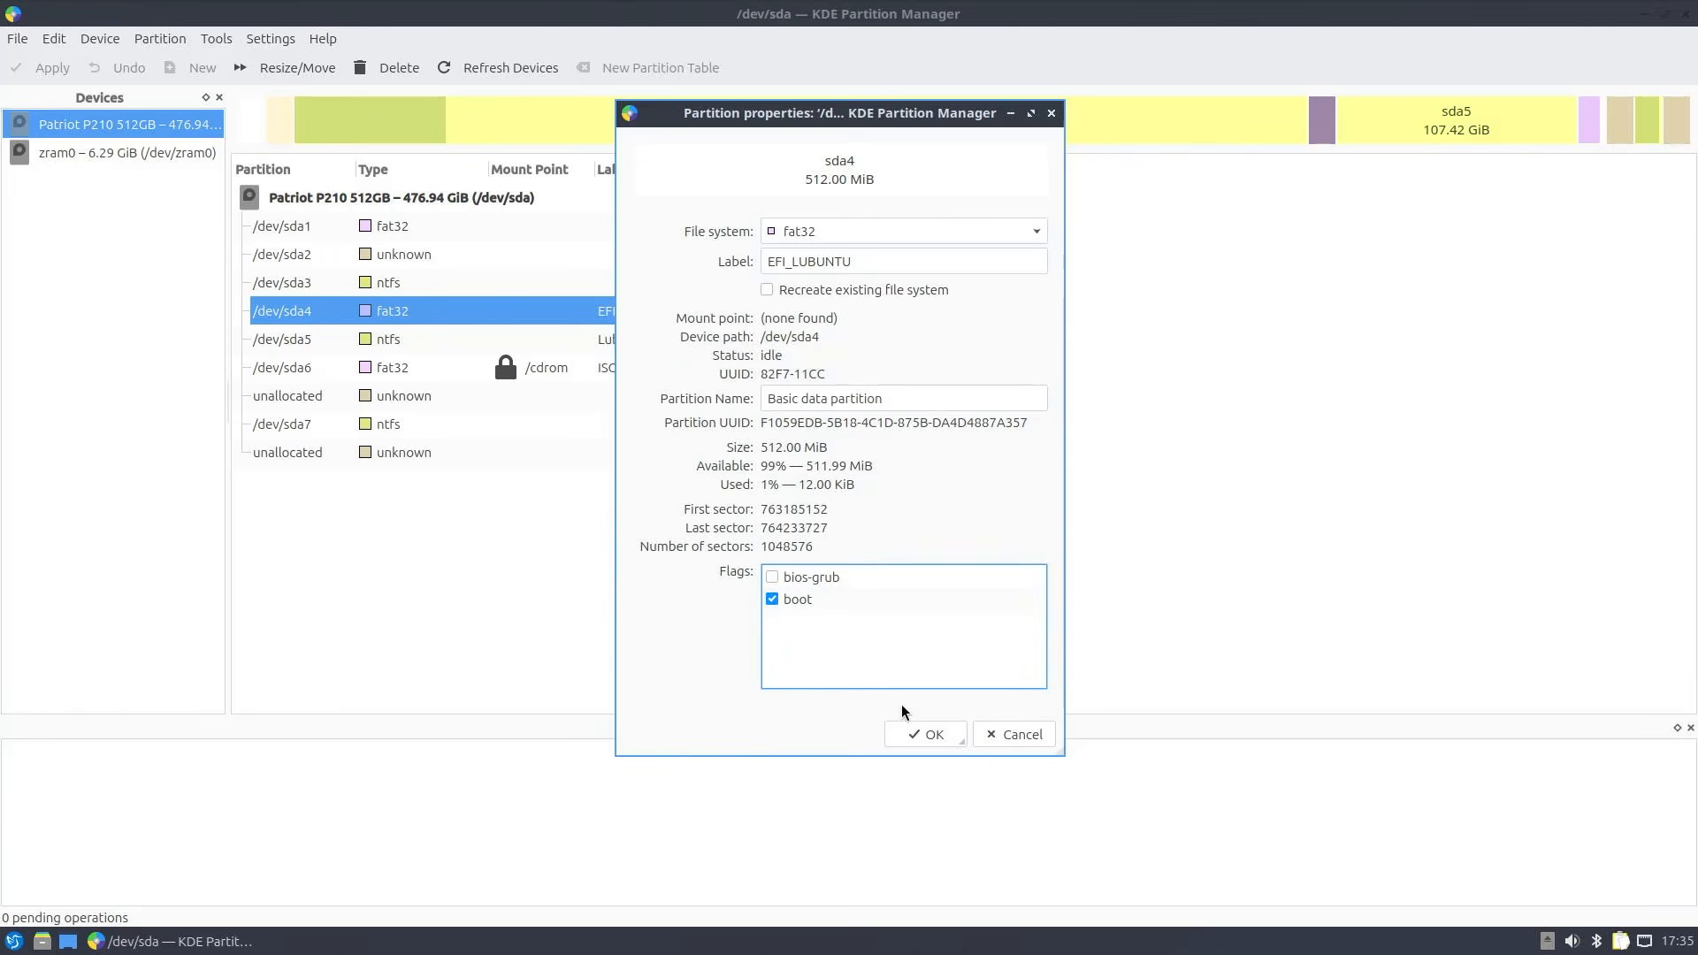
click(923, 733)
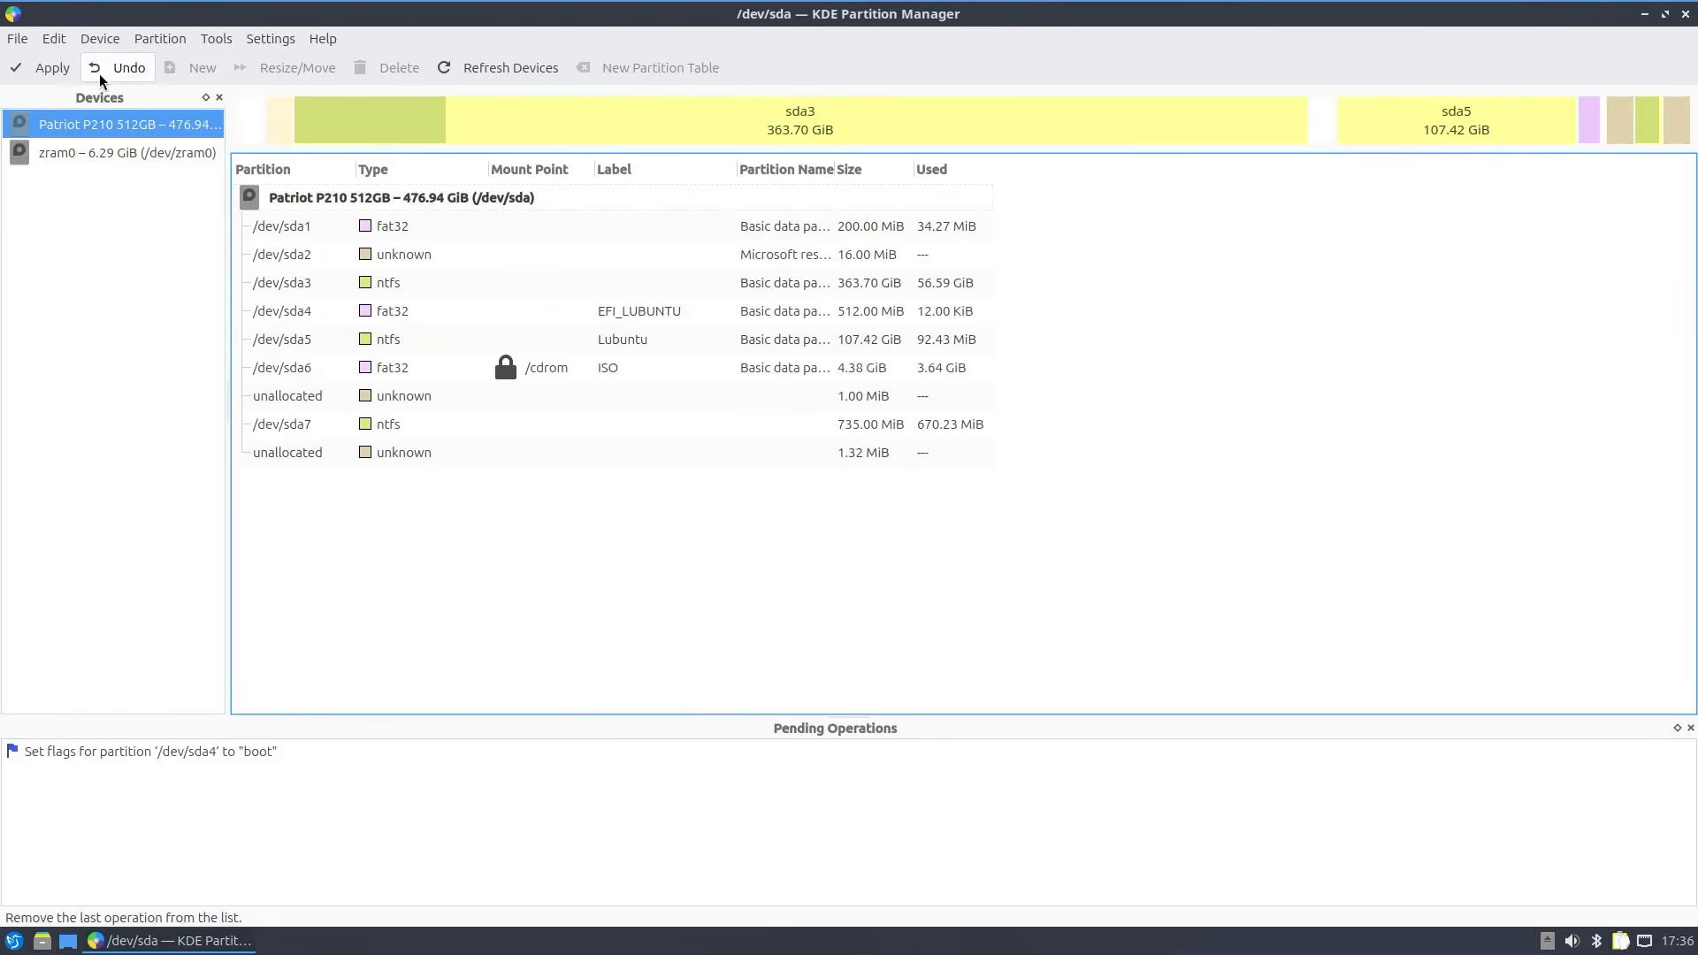
Step: Apply the pending flag change for /dev/sda4 to the disk and close the partition manager
click(47, 71)
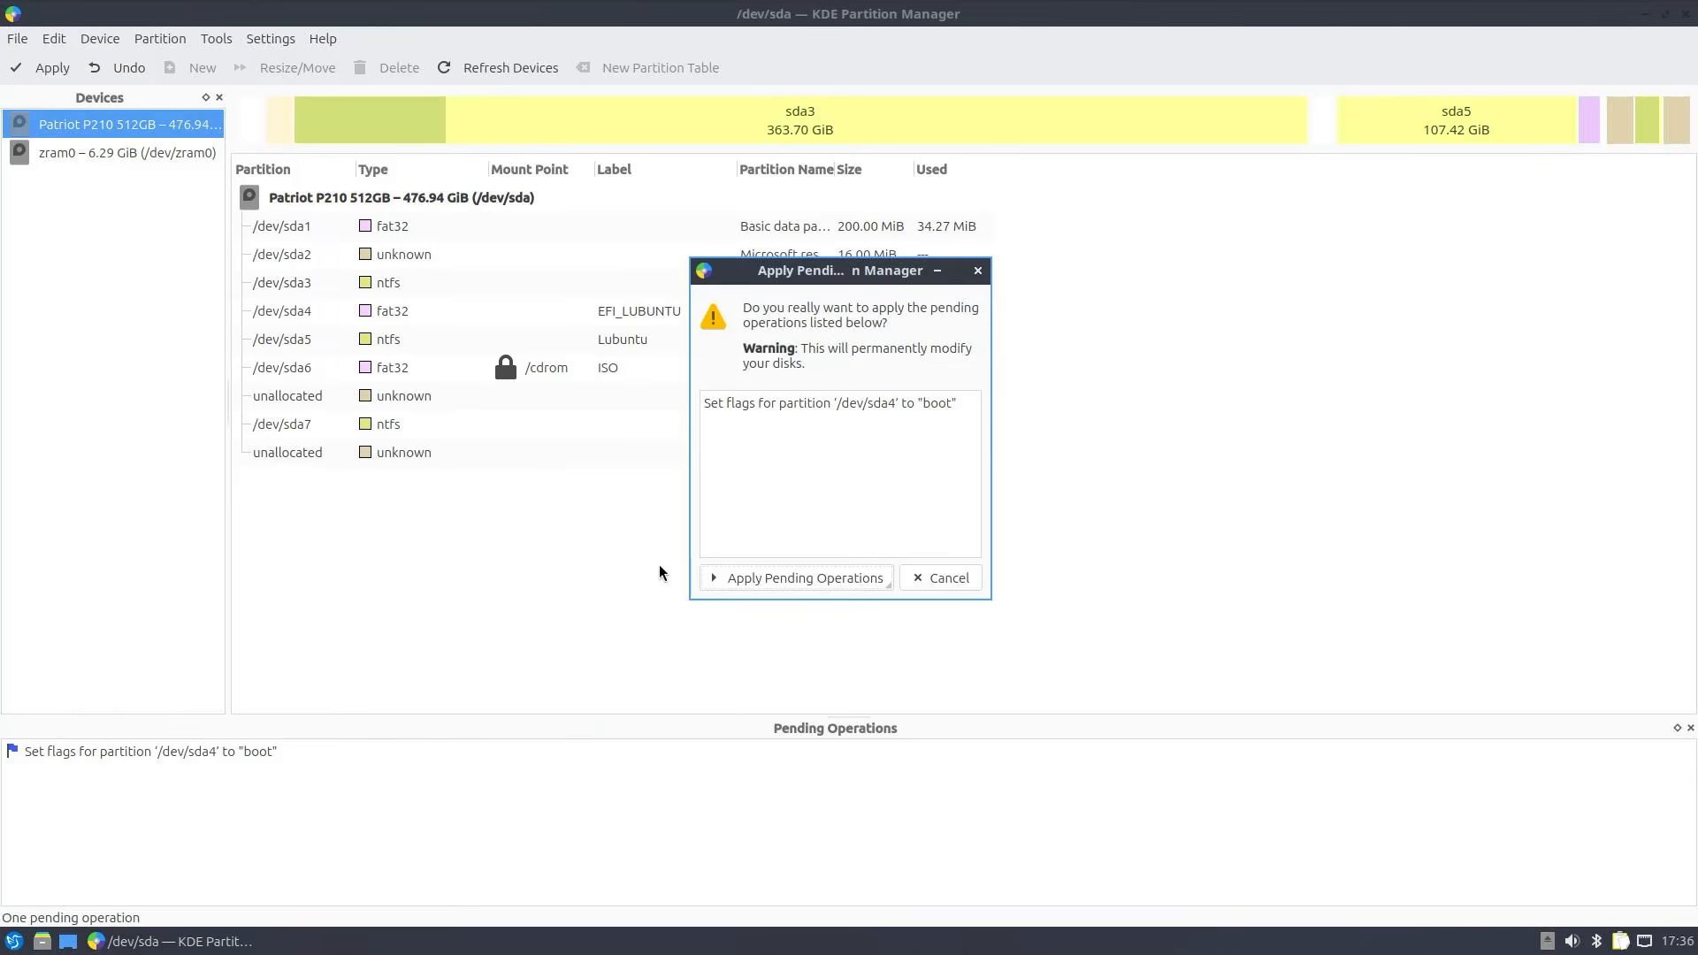
click(790, 584)
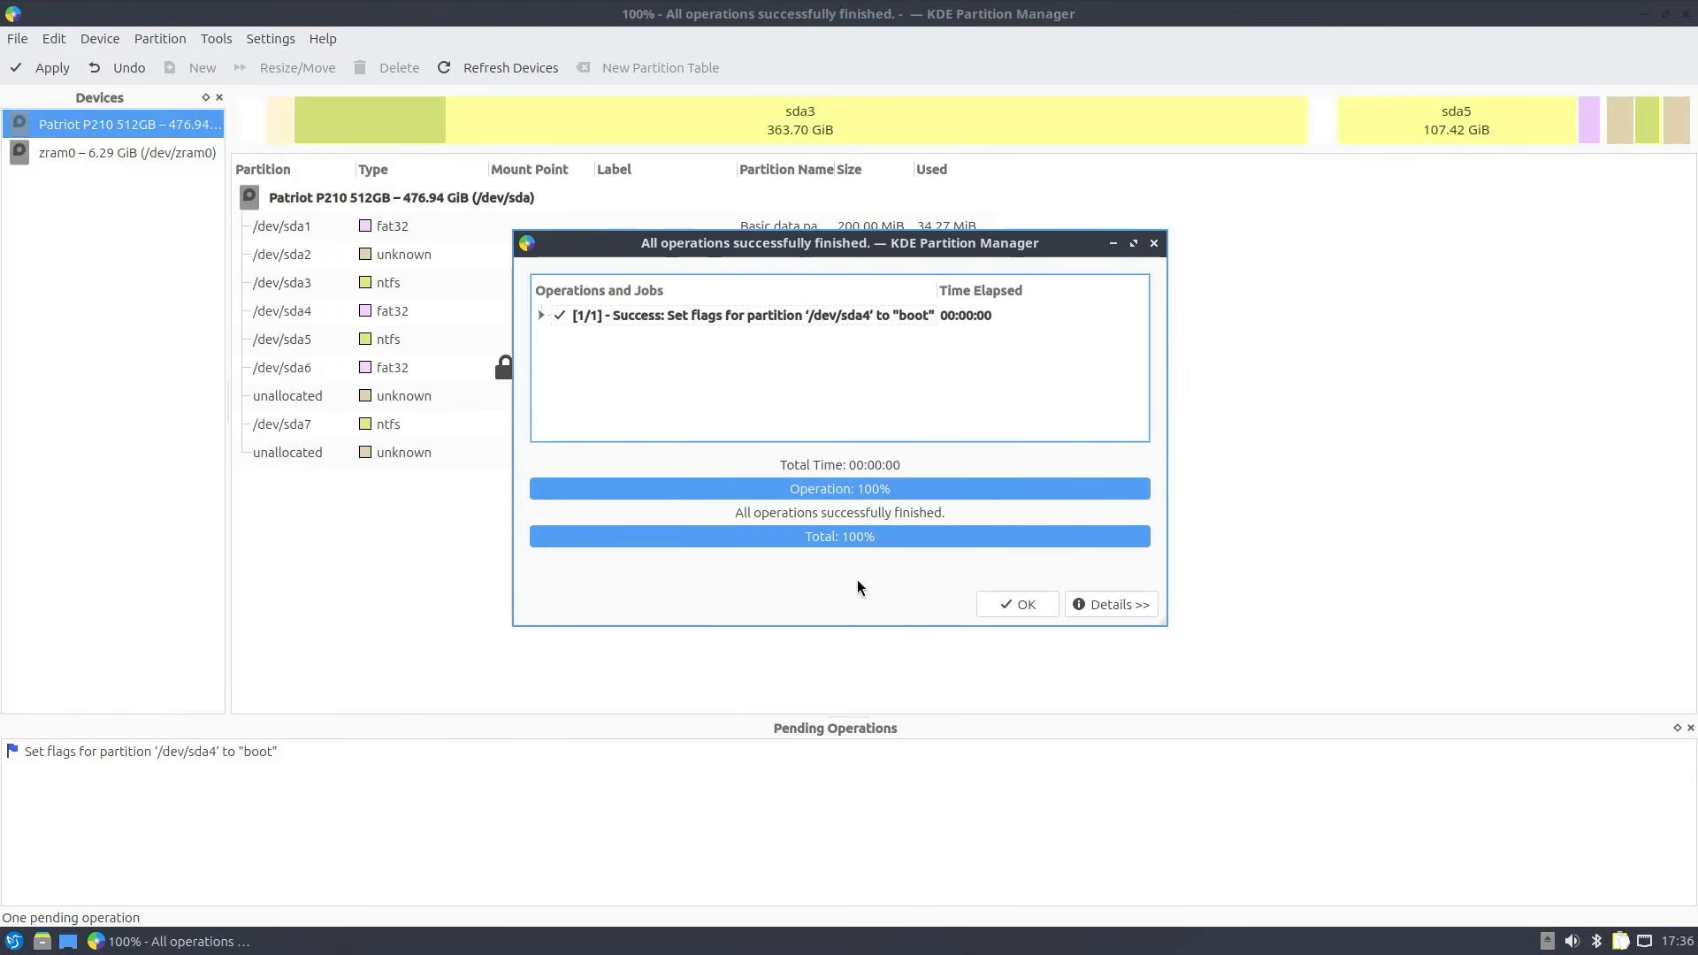
click(1006, 609)
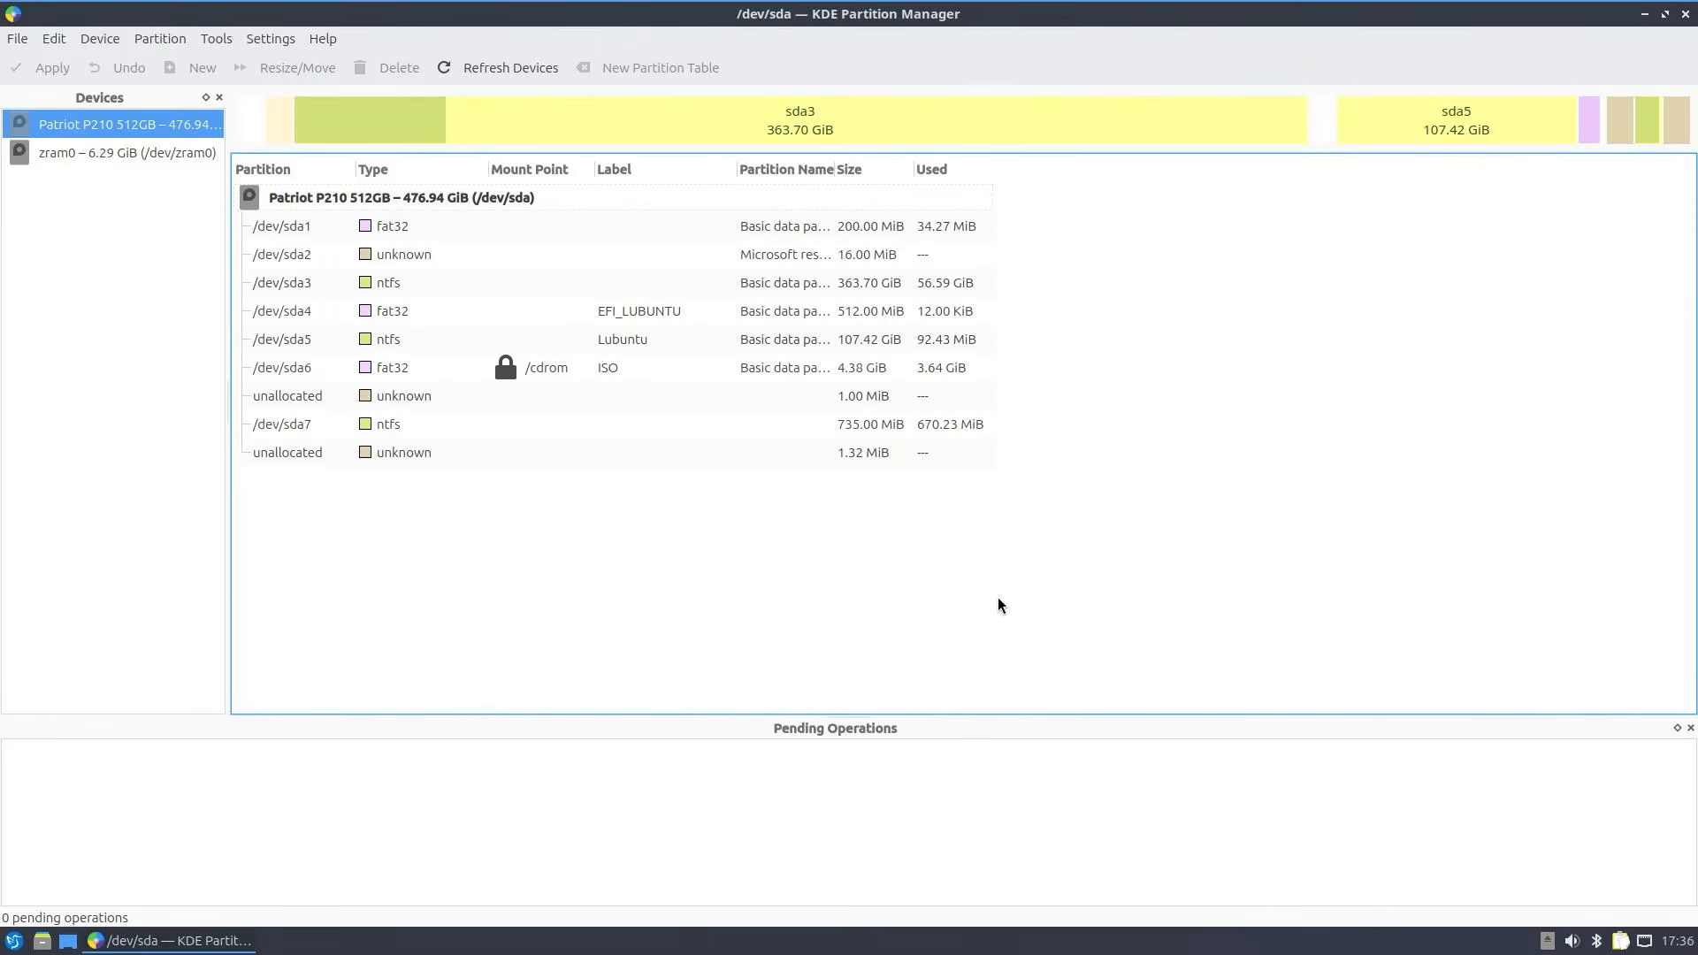
click(1685, 14)
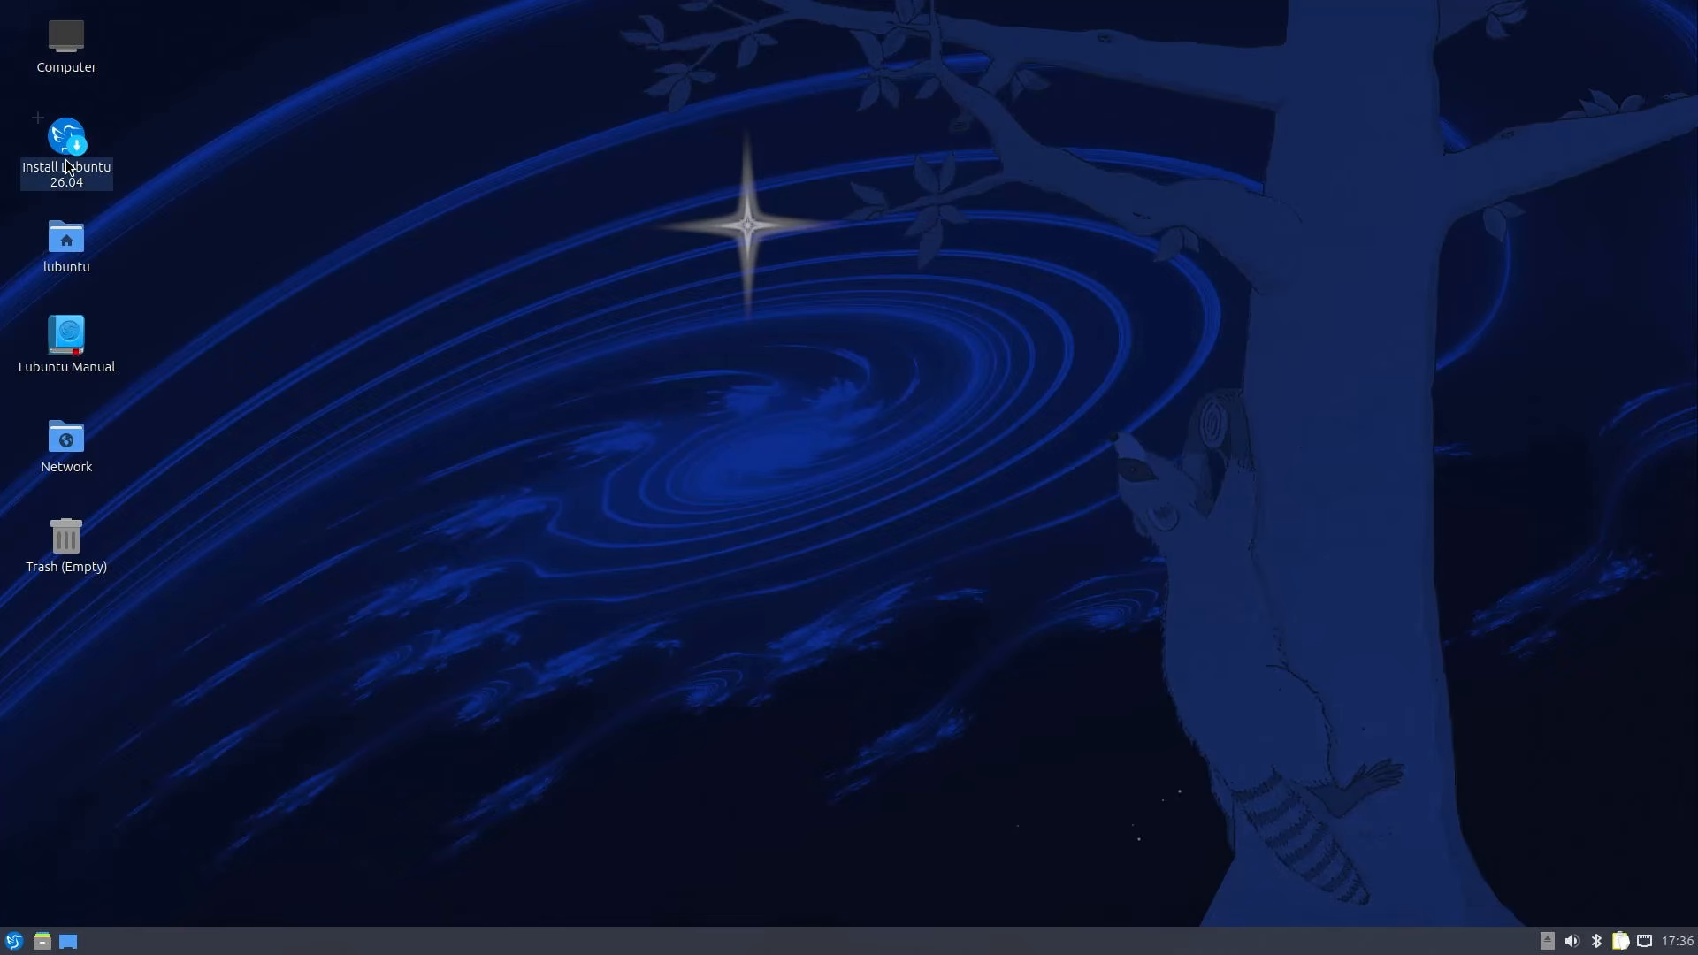
Step: Start the Lubuntu 26.04 installer with American English and the Los Angeles zone, choosing Normal Installation with updates downloaded following installation
double_click(64, 157)
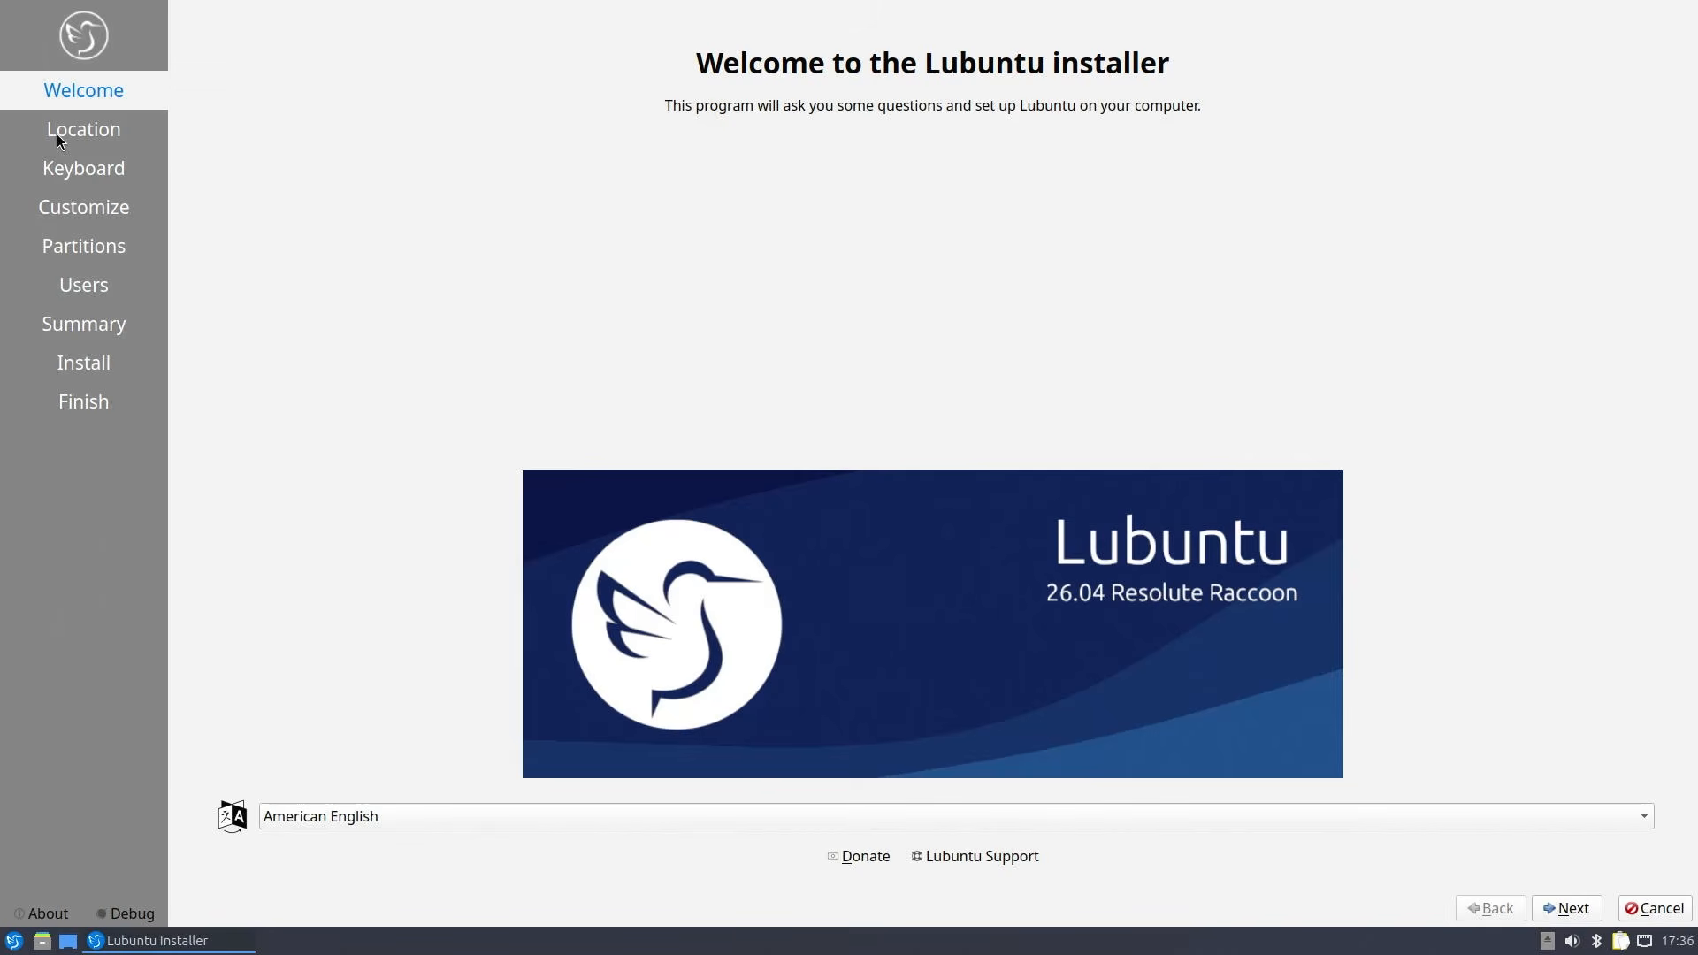
click(1552, 909)
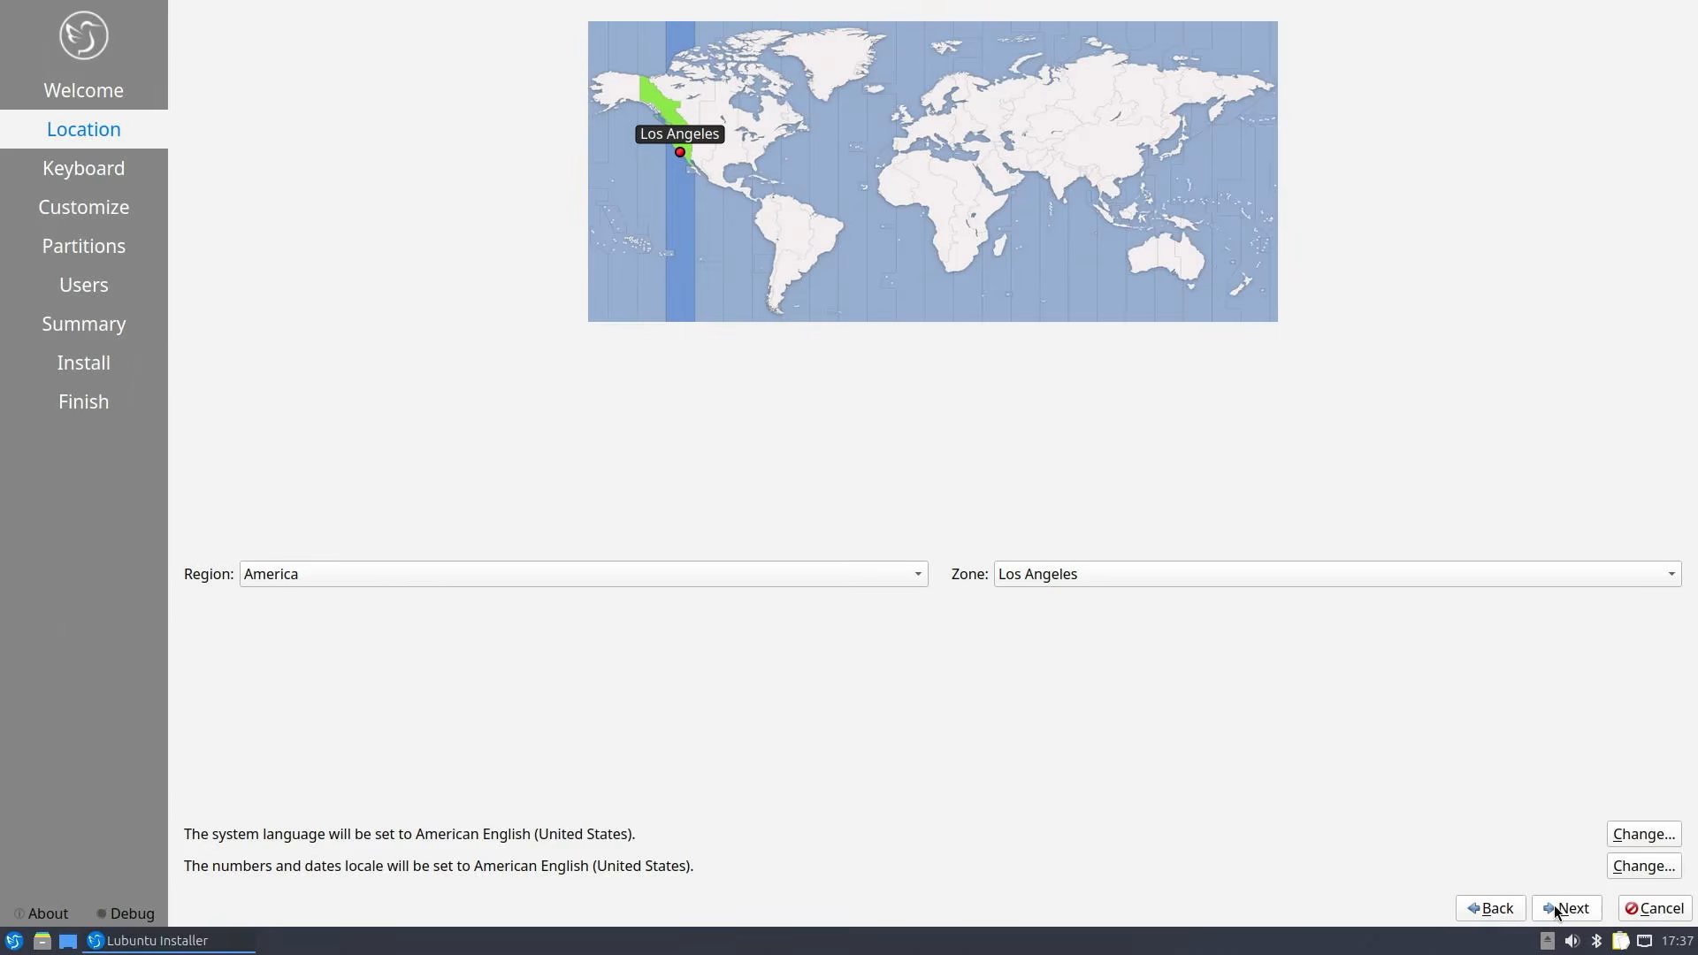
click(1555, 912)
click(1555, 912)
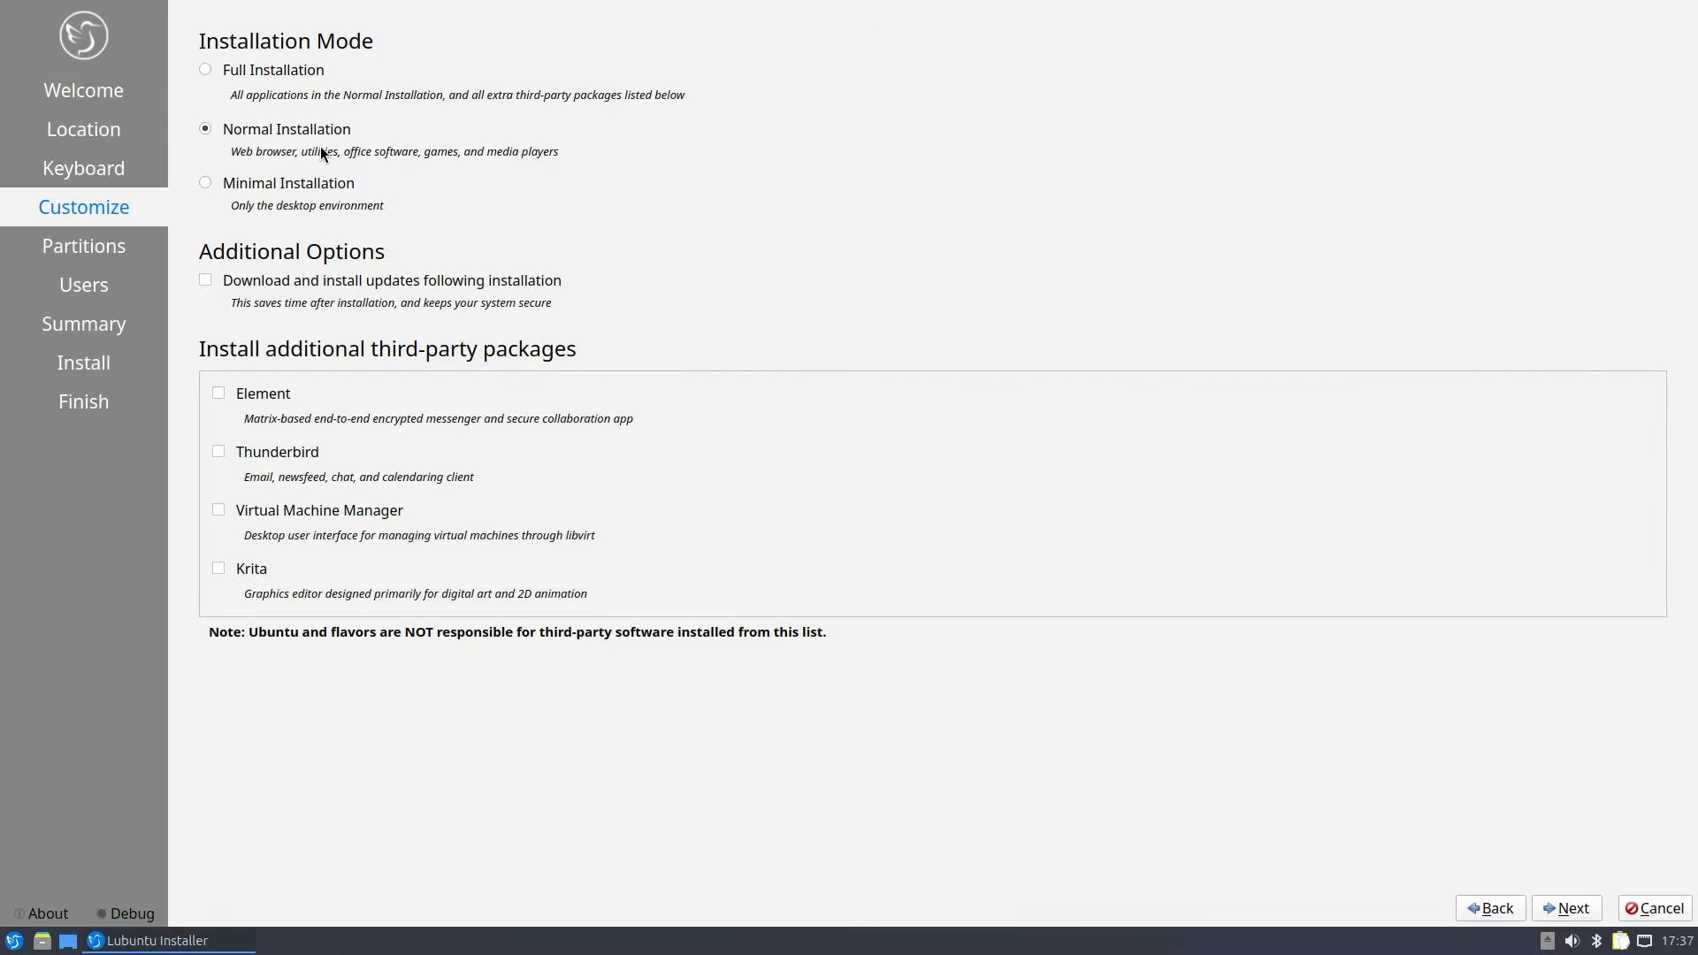
click(299, 289)
click(1553, 909)
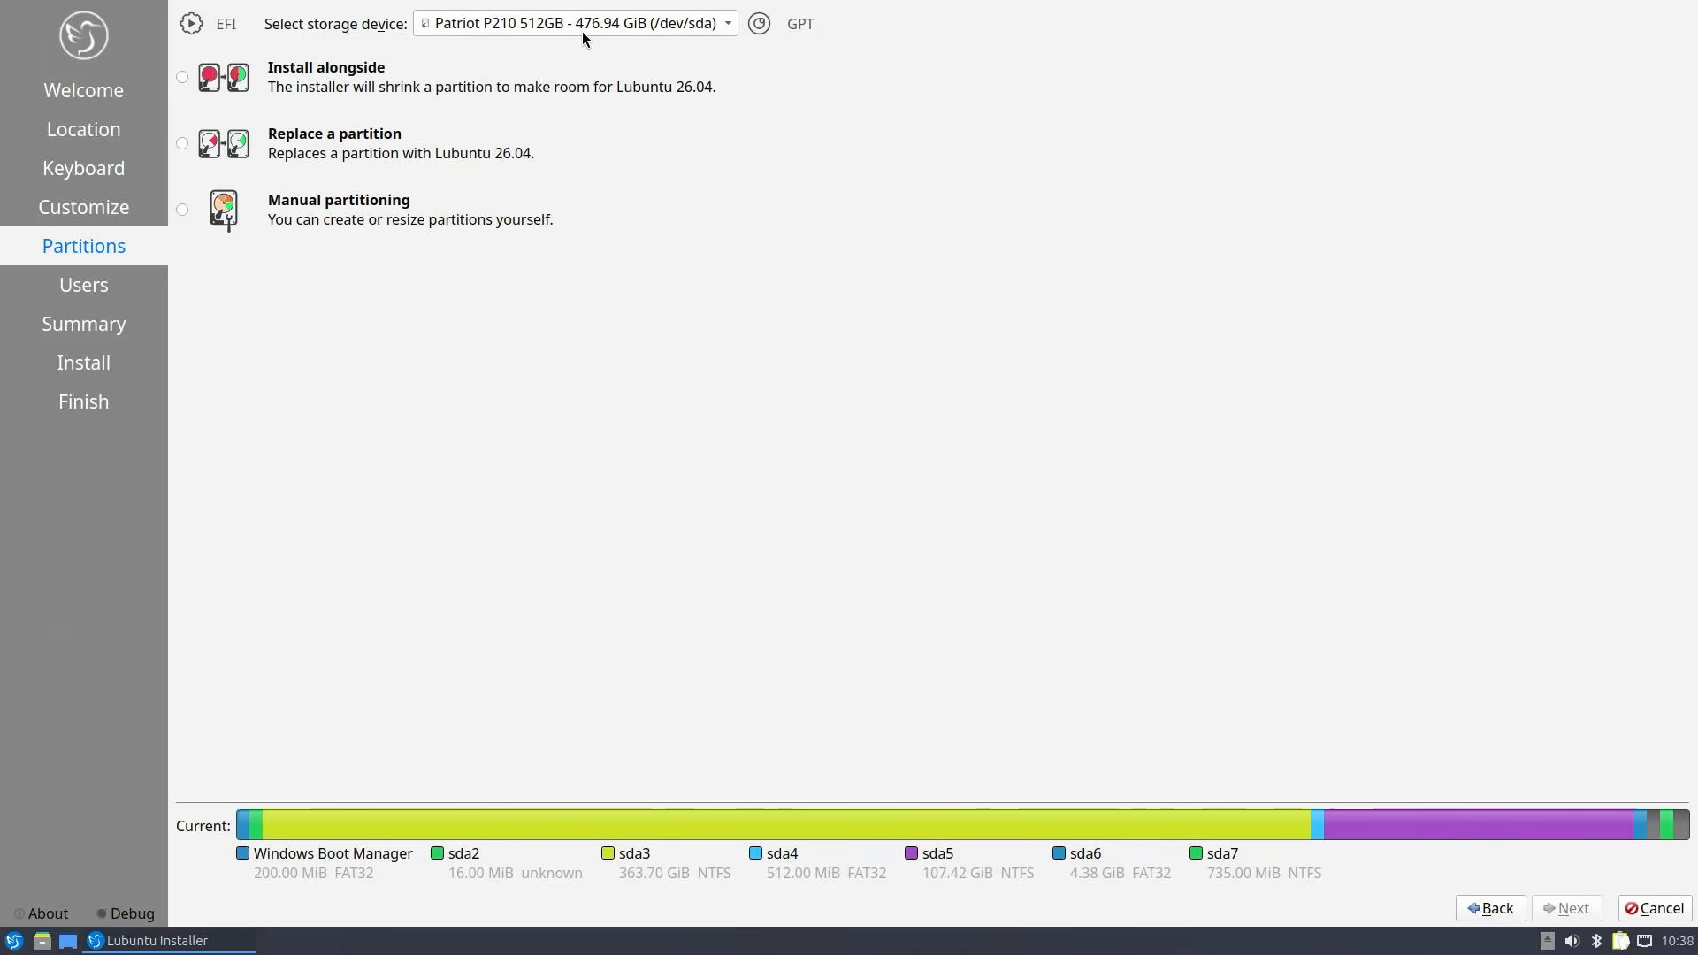
Step: Set the installer to replace partition sda5 with a btrfs Lubuntu system, using /dev/sda4 as the EFI system partition
click(354, 138)
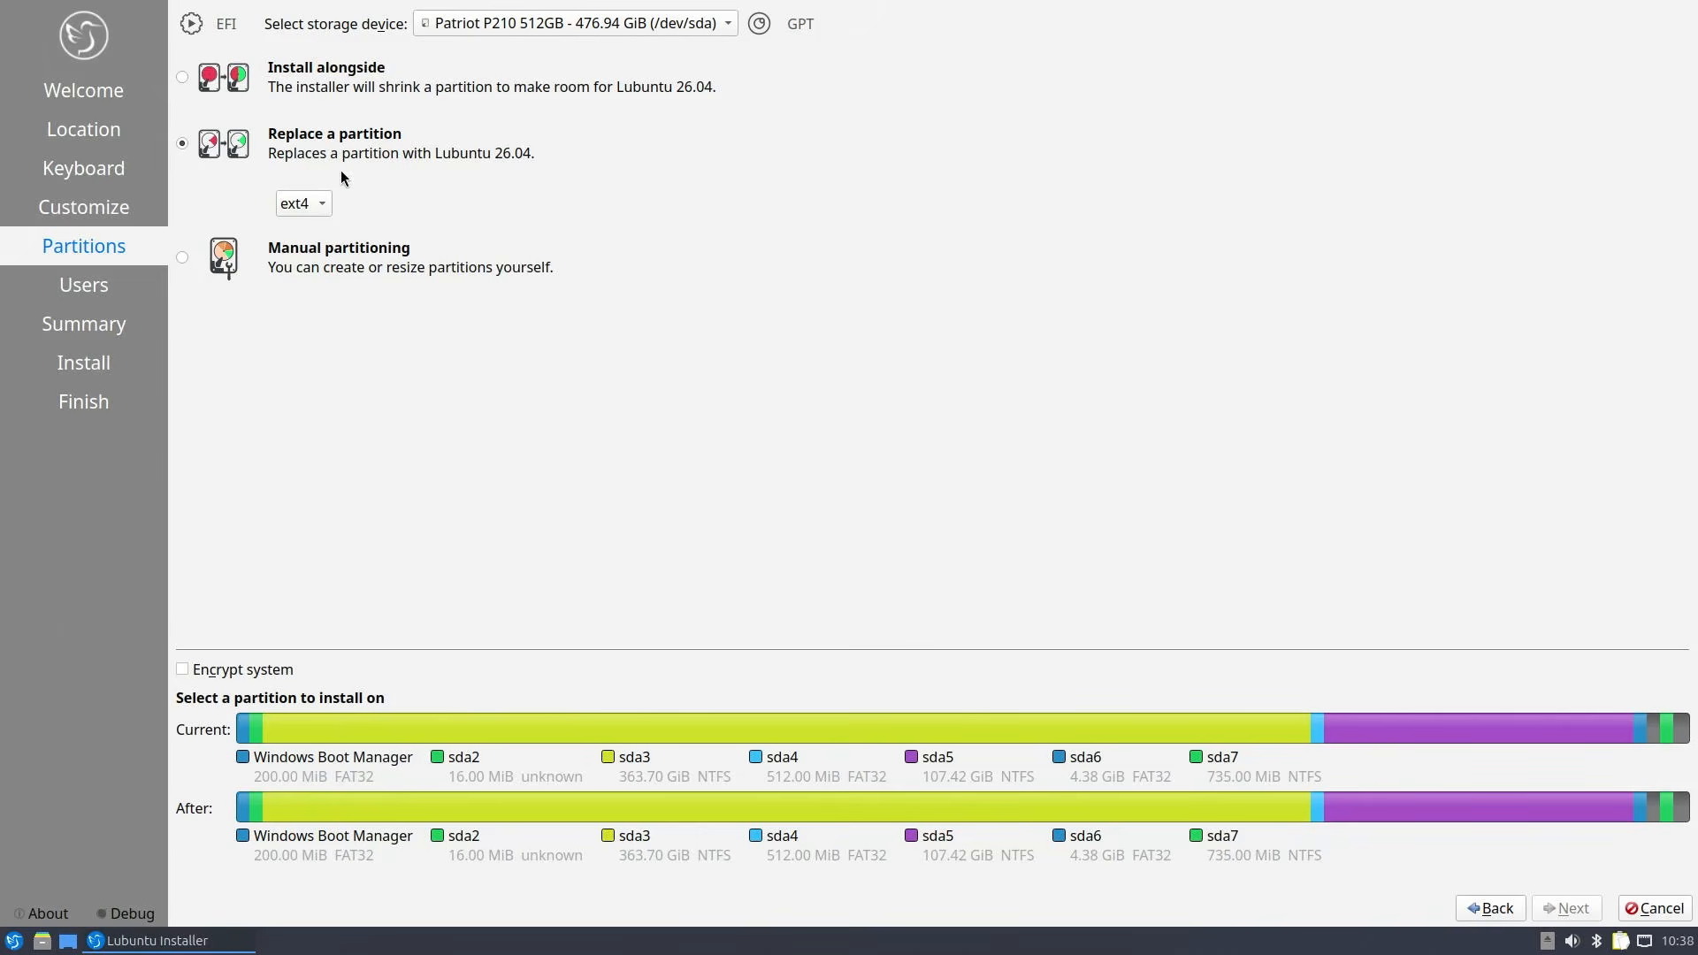
click(321, 204)
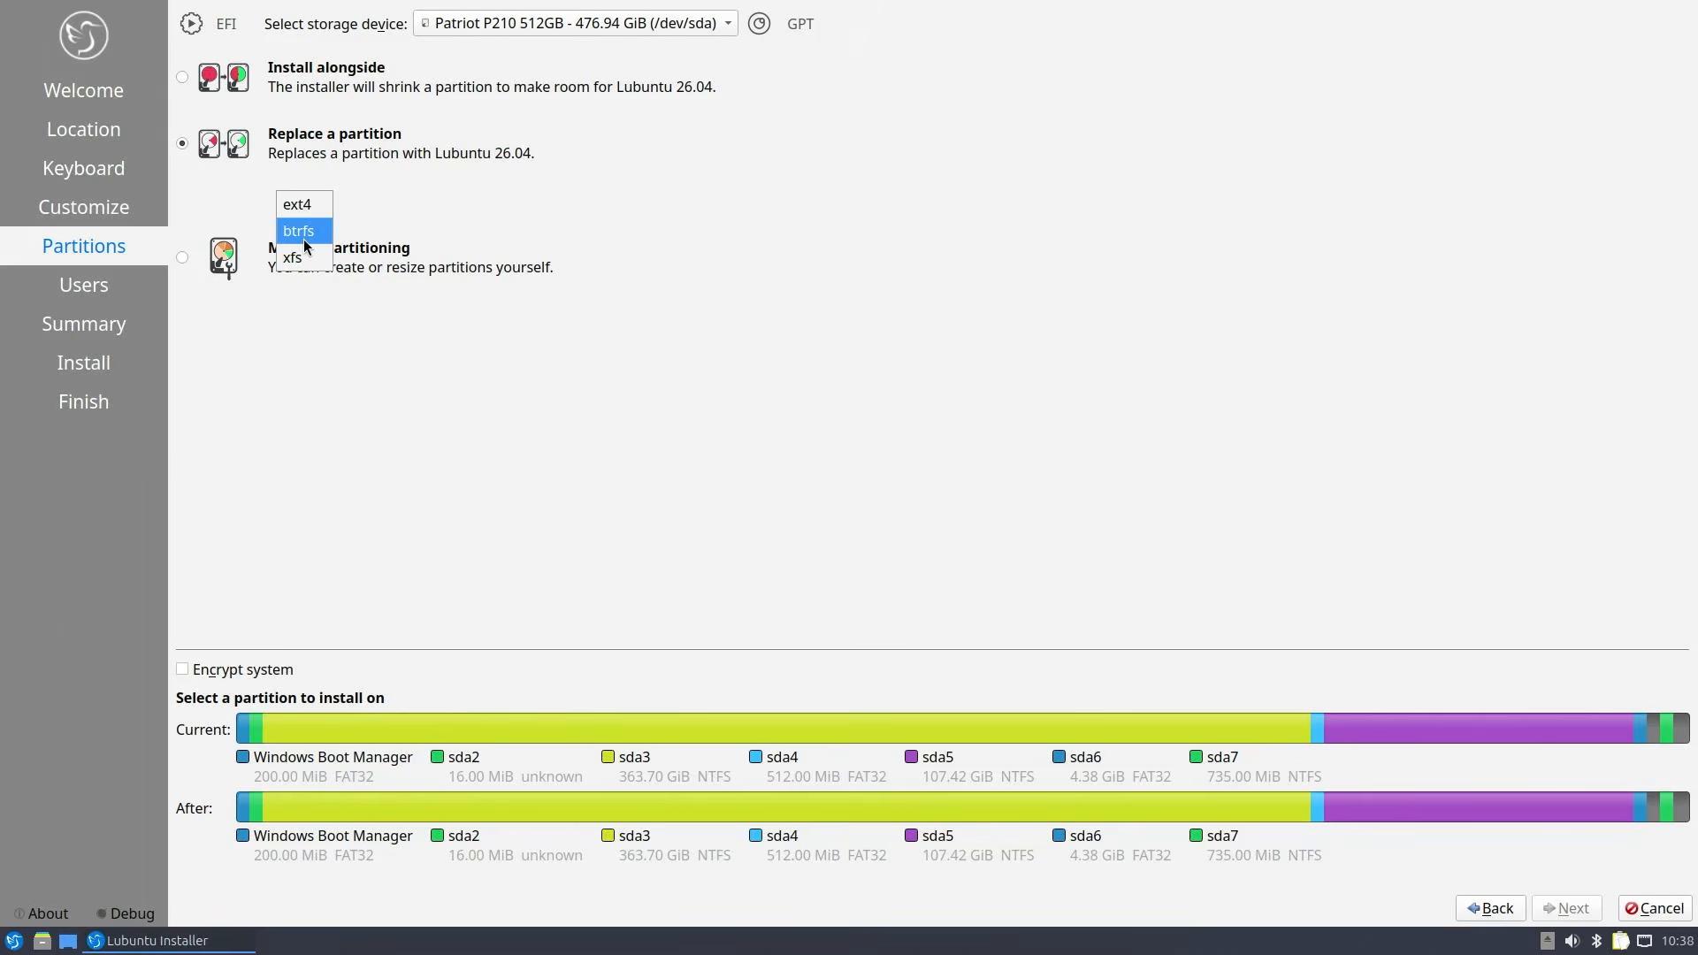
click(306, 233)
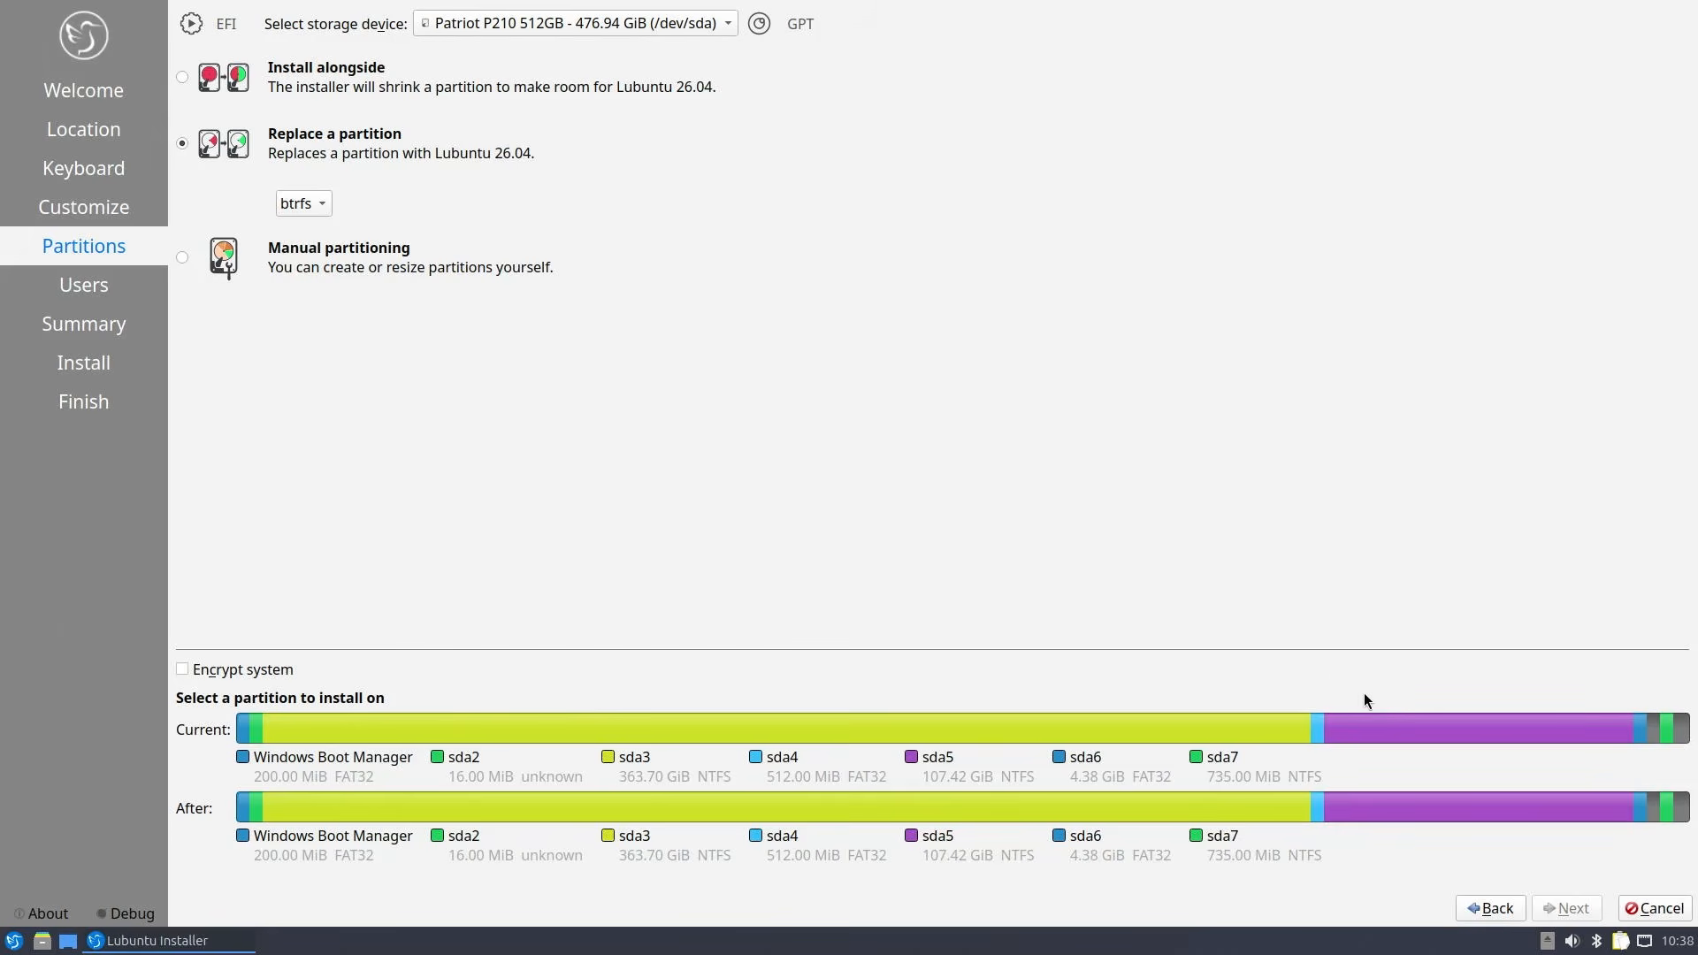
click(1399, 735)
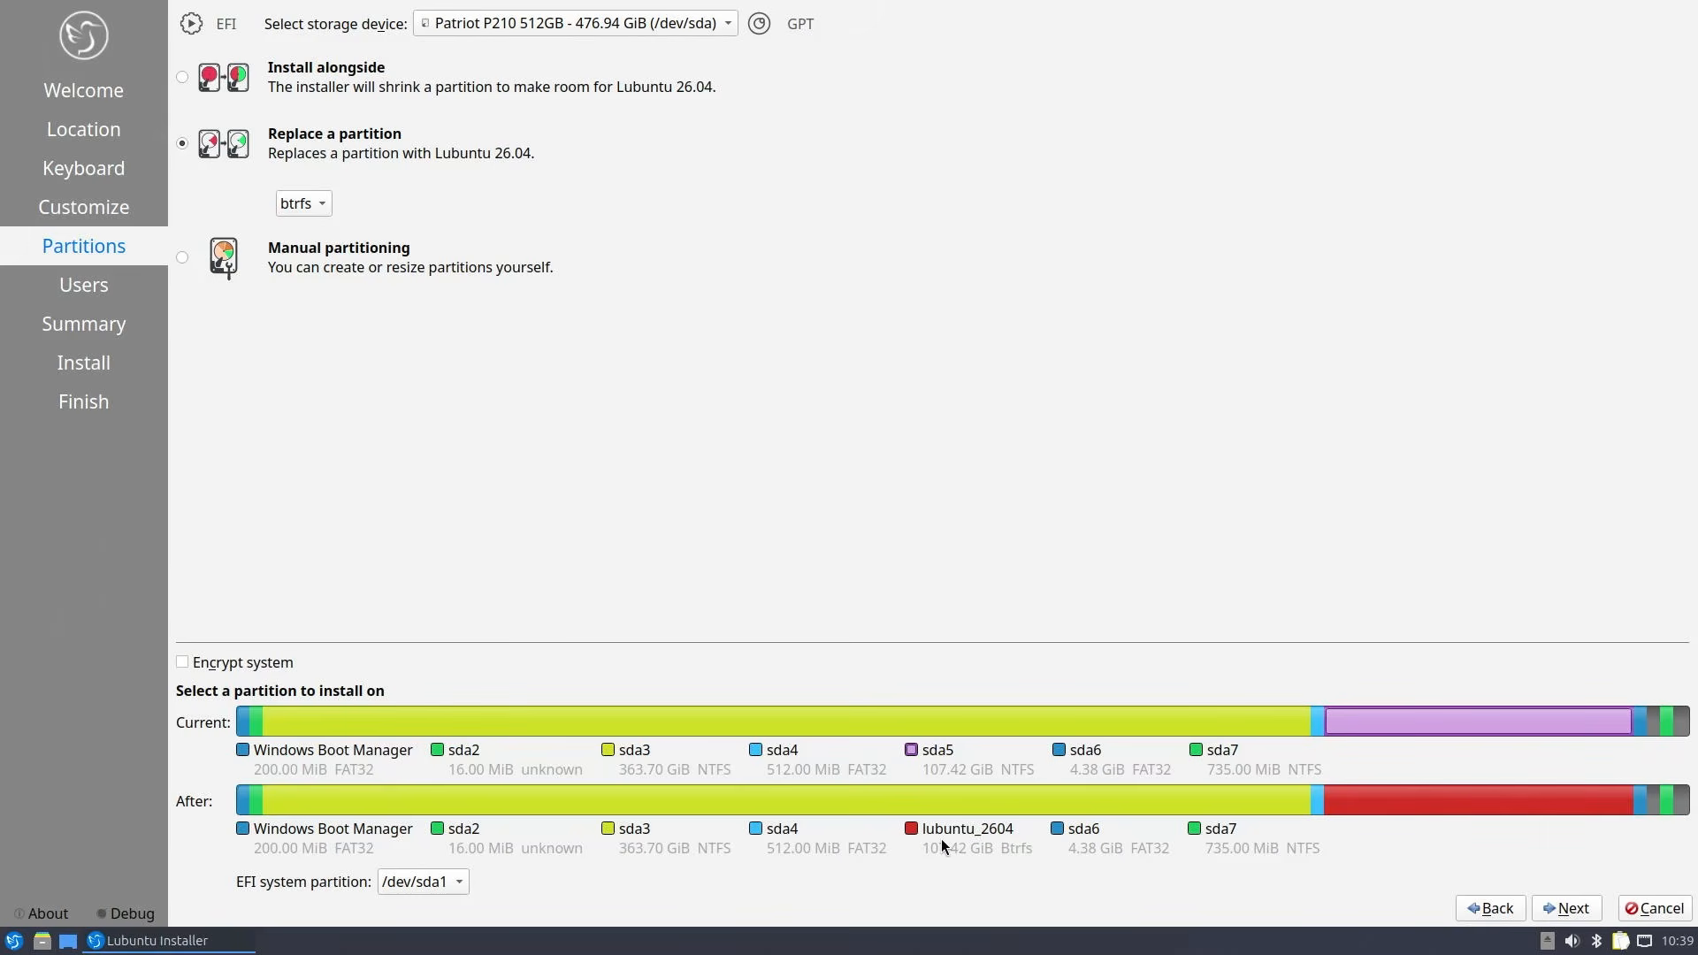
click(443, 883)
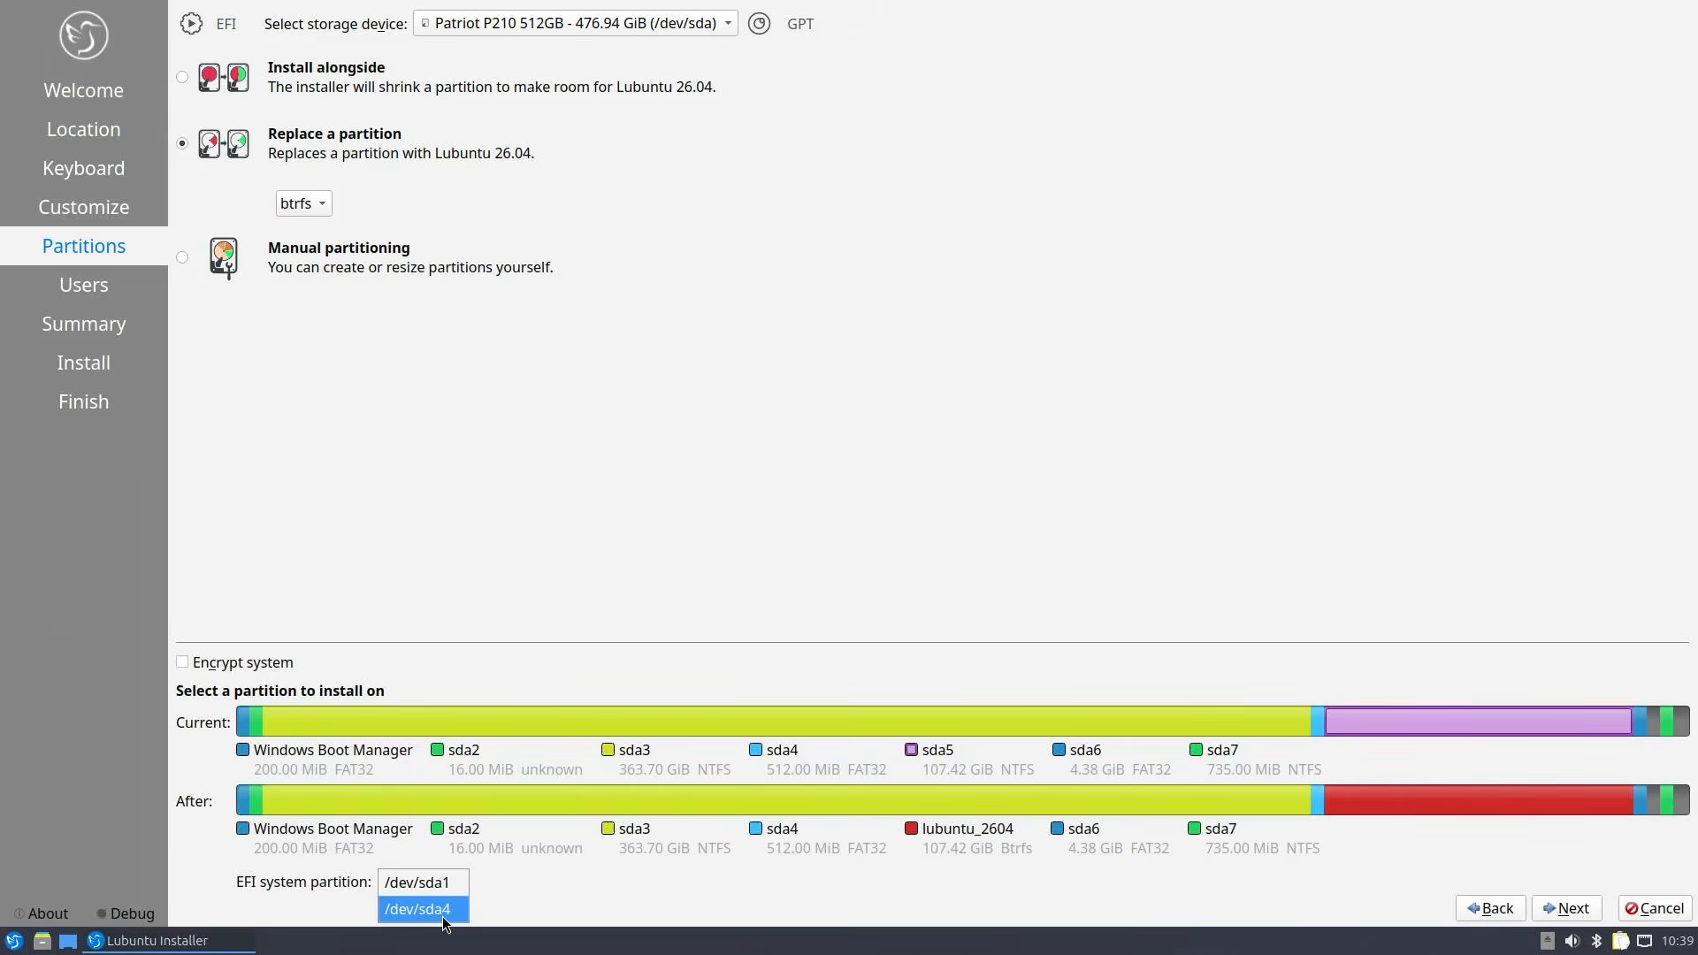
click(445, 910)
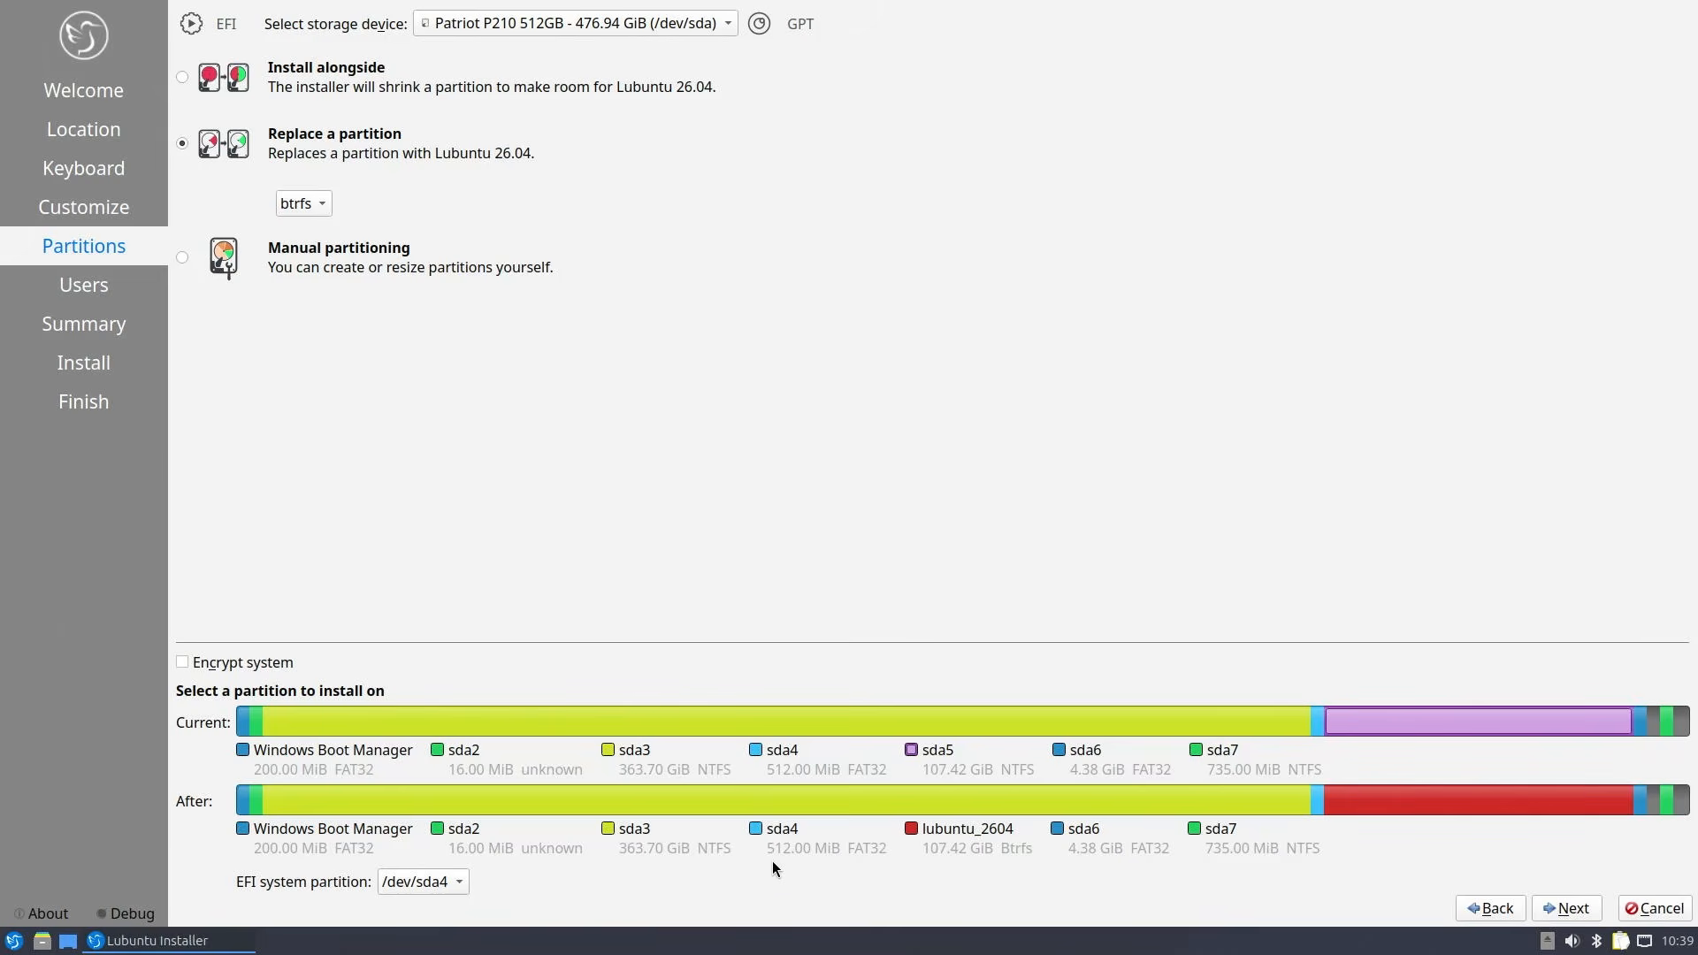
click(1564, 909)
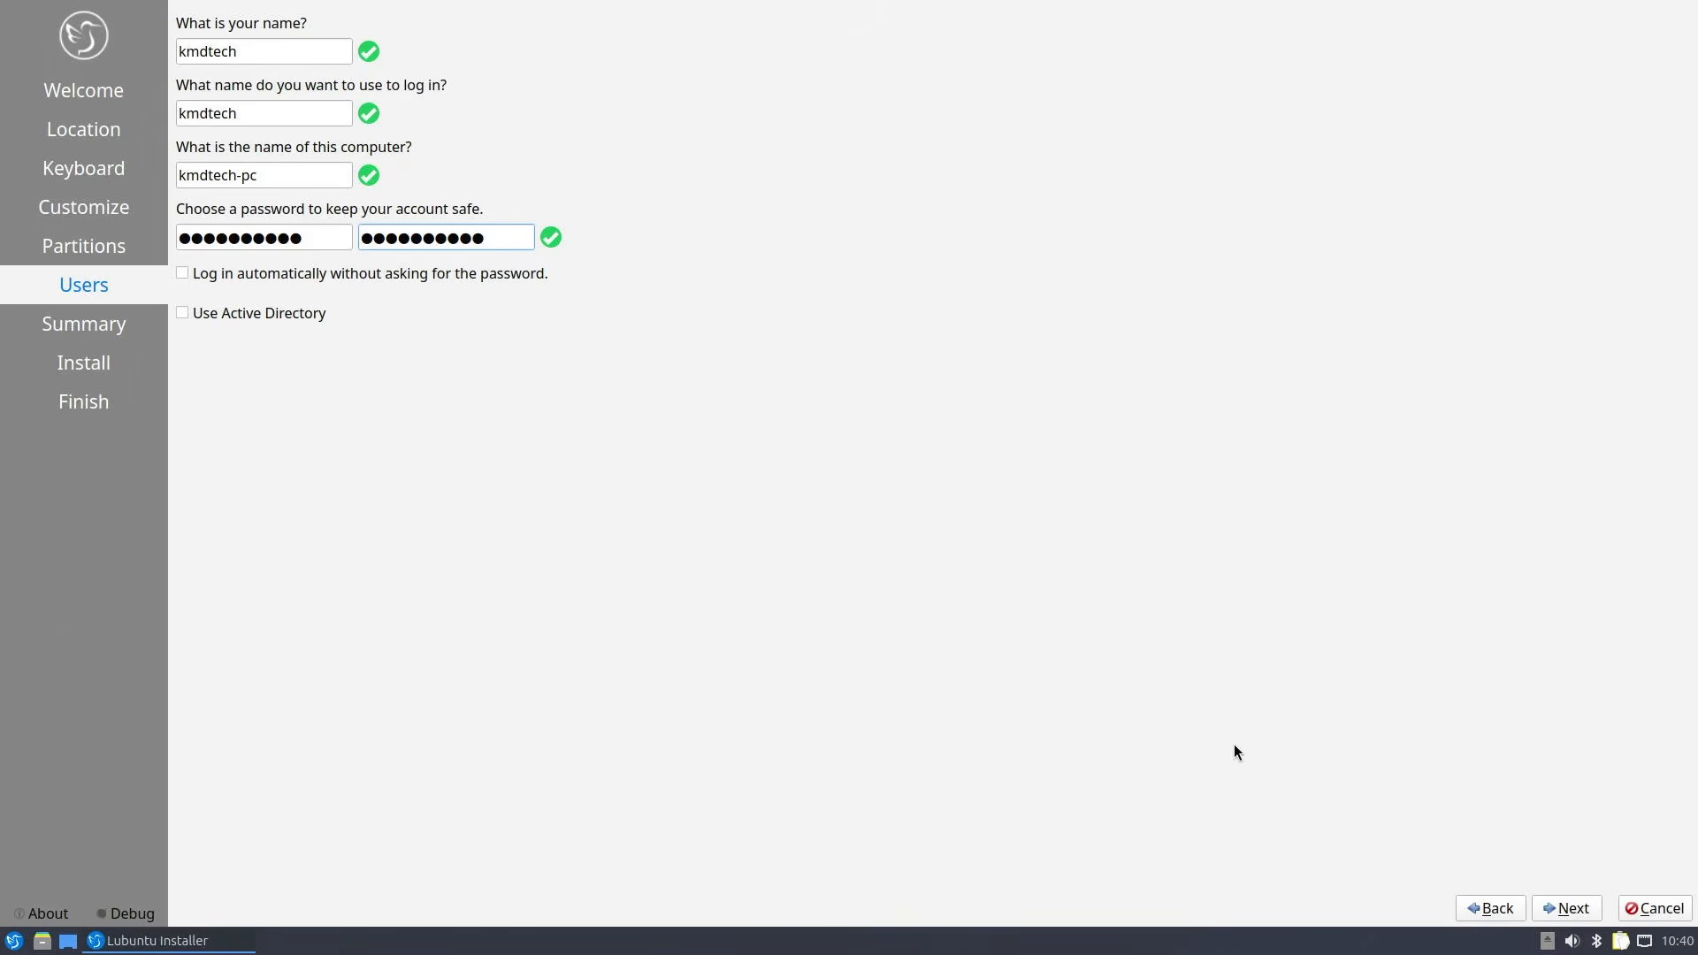
Step: Accept the user account details and start the installation, agreeing to the disk changes
click(1570, 908)
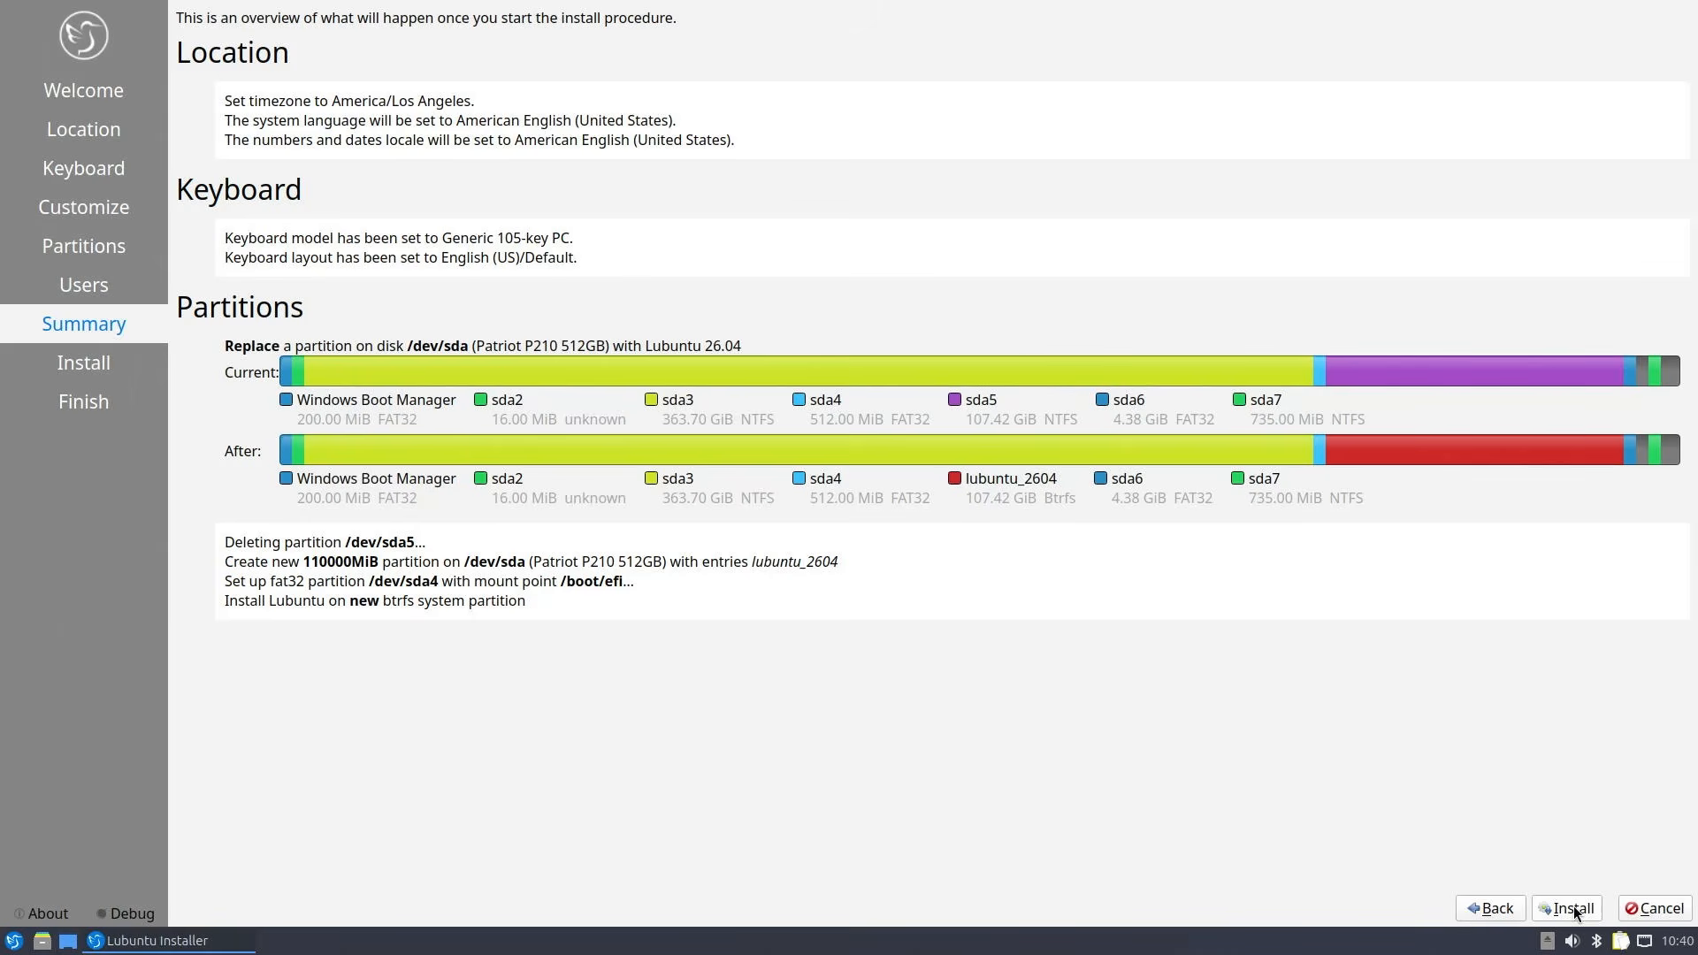
click(1565, 909)
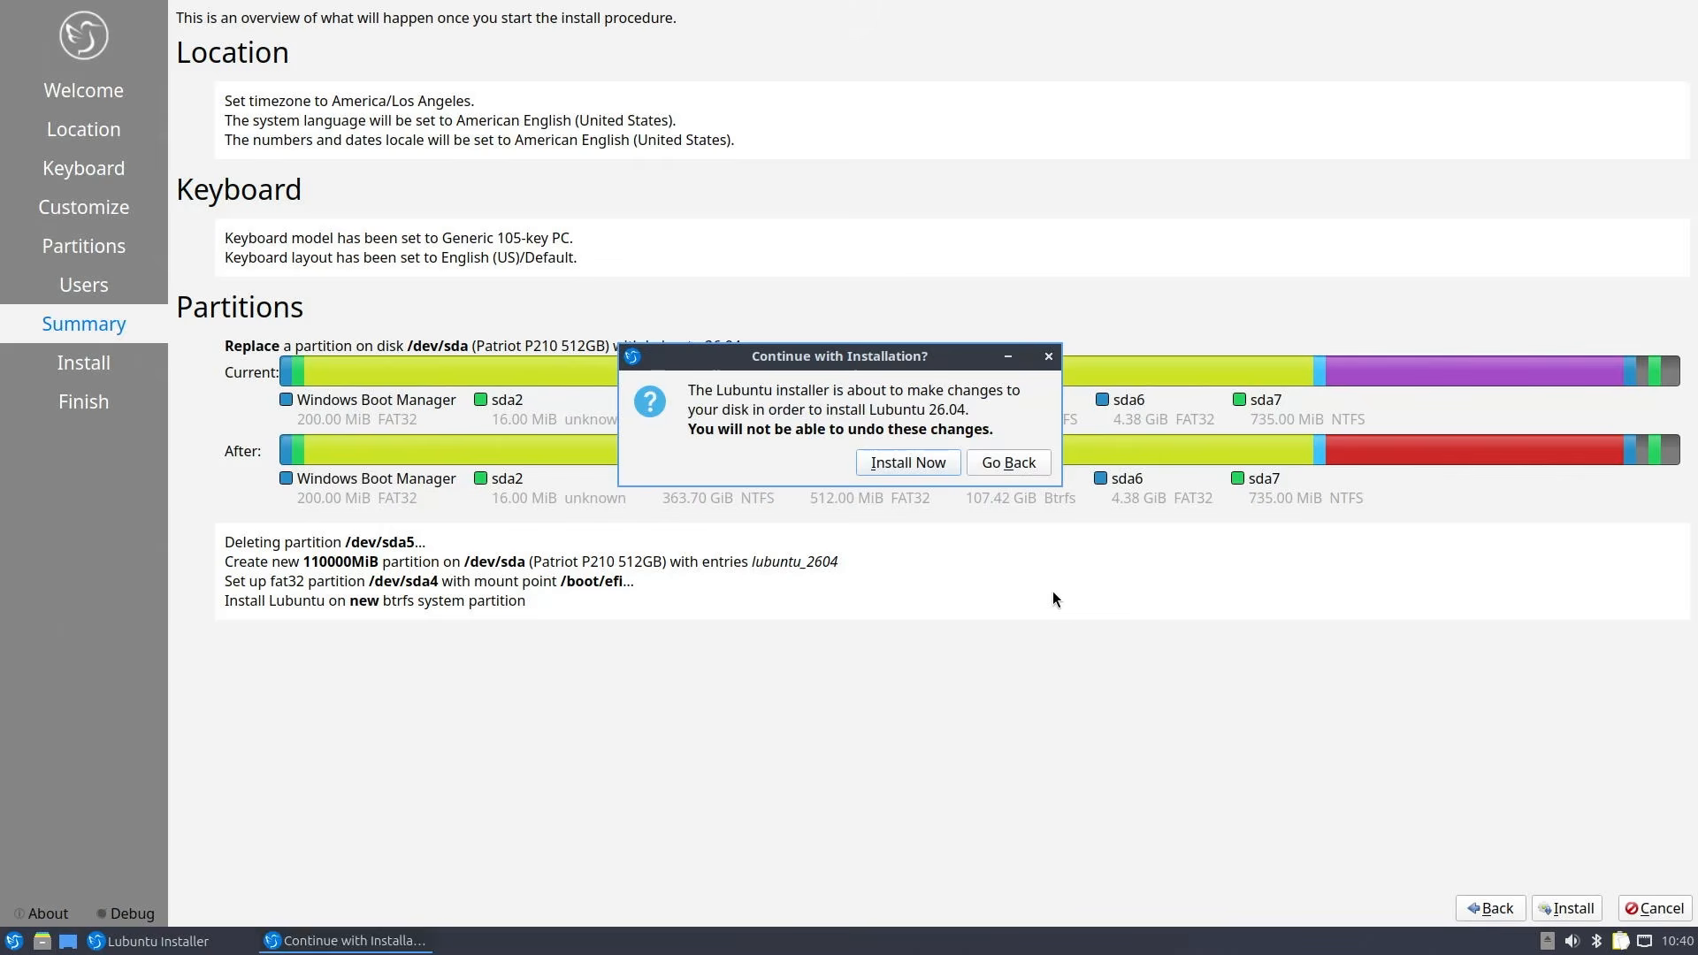
click(904, 462)
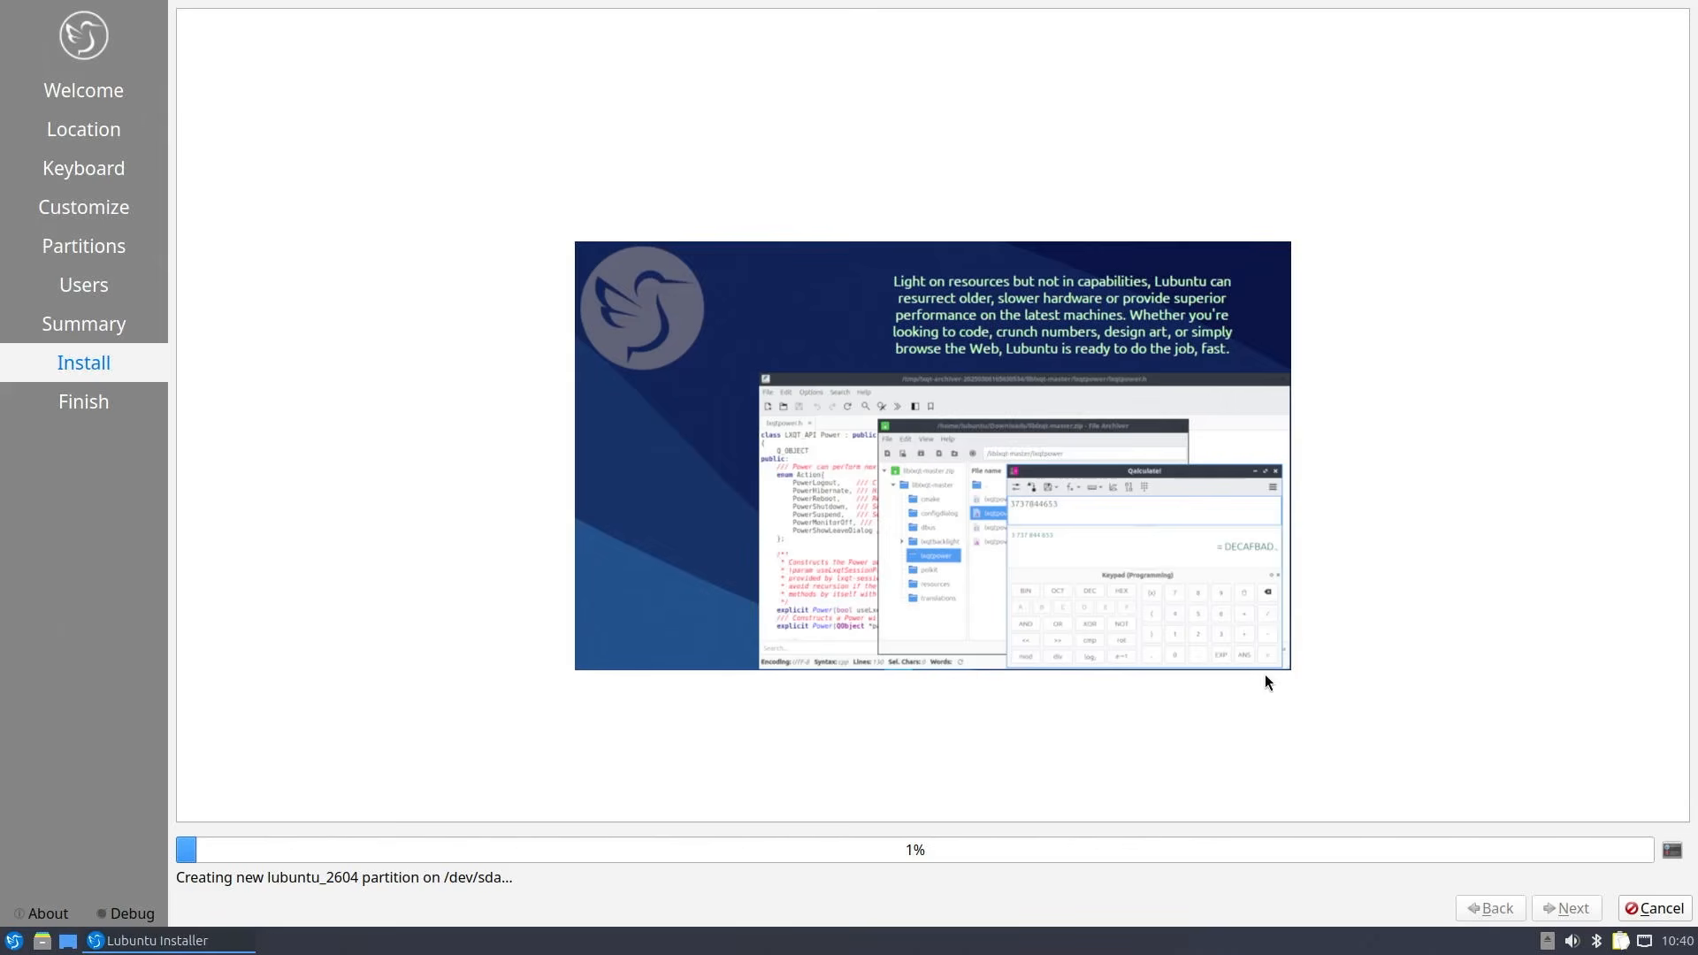
Step: Check the installation log while files are unpacked, and finish the completed installation with Restart now enabled
click(1672, 851)
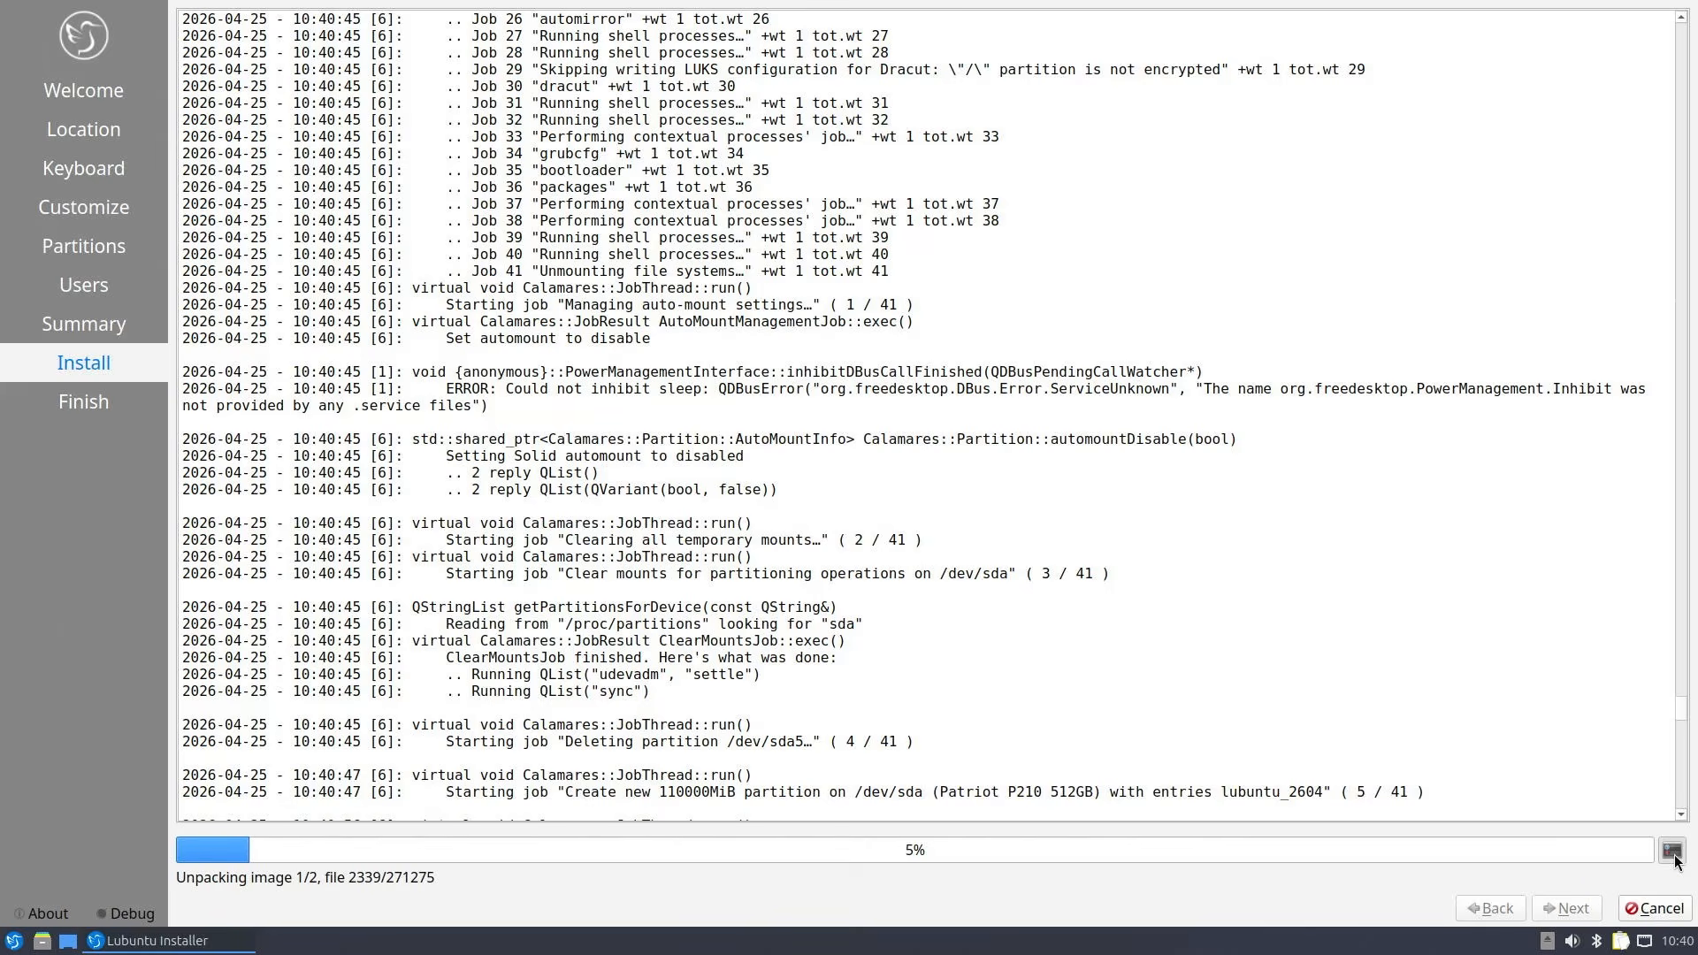
click(1672, 852)
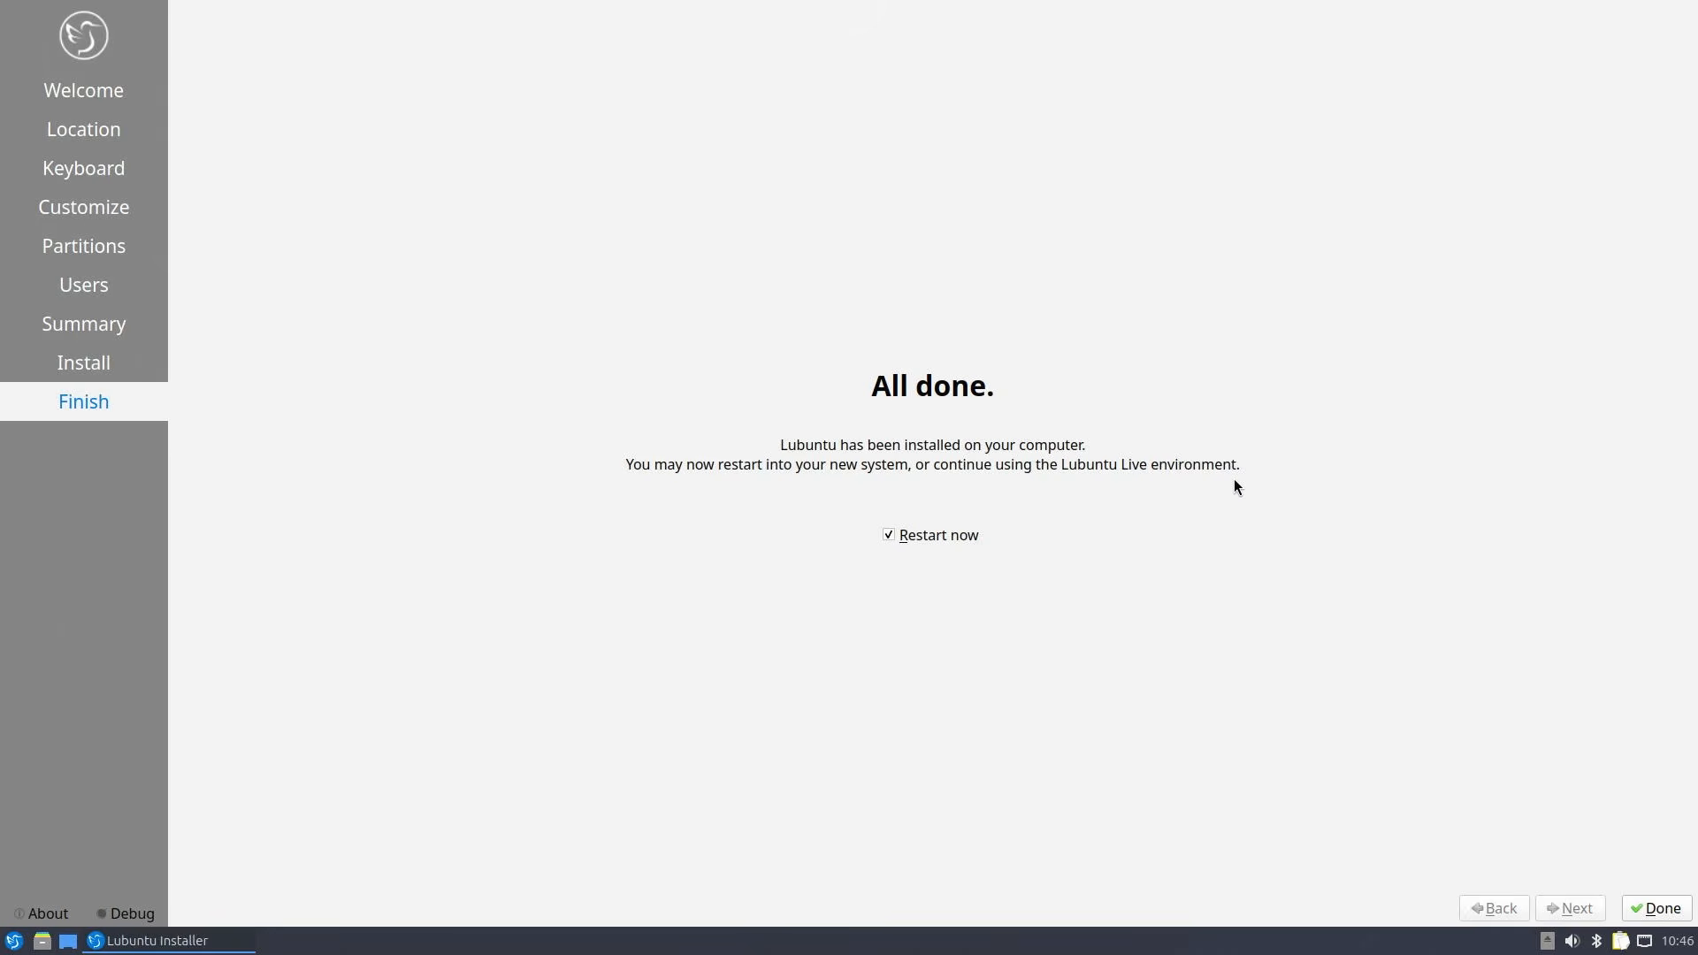
click(1636, 913)
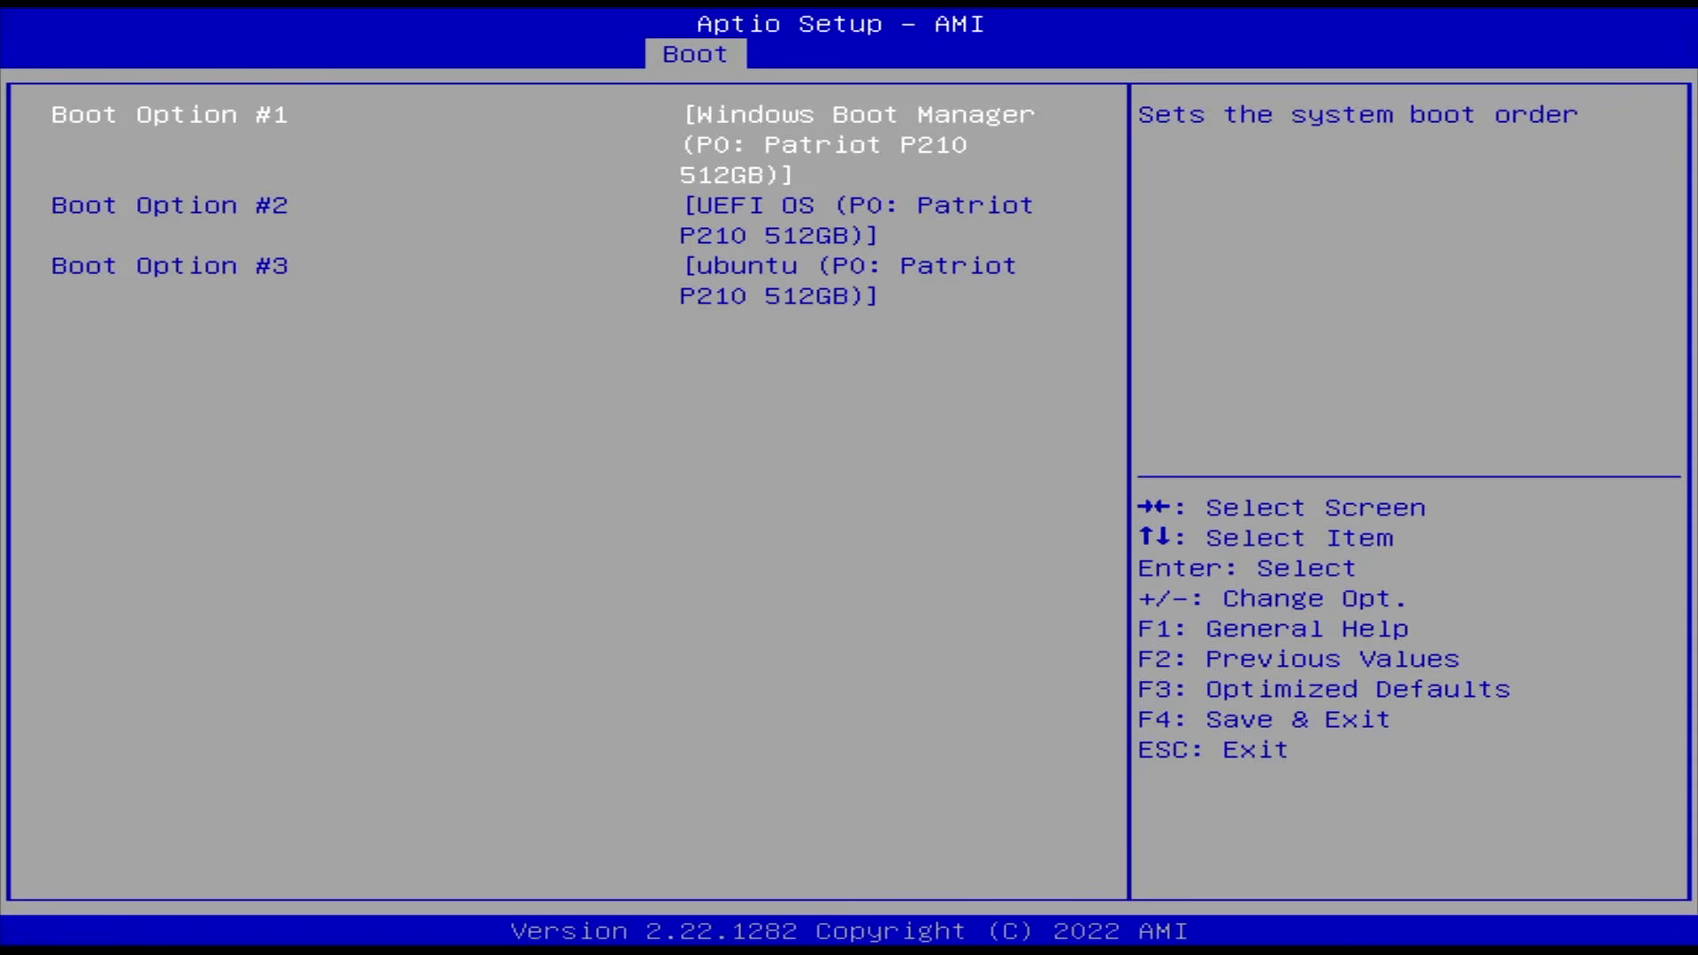
Step: Make the ubuntu entry on the Patriot P210 drive the first boot option in the firmware setup
key(Down)
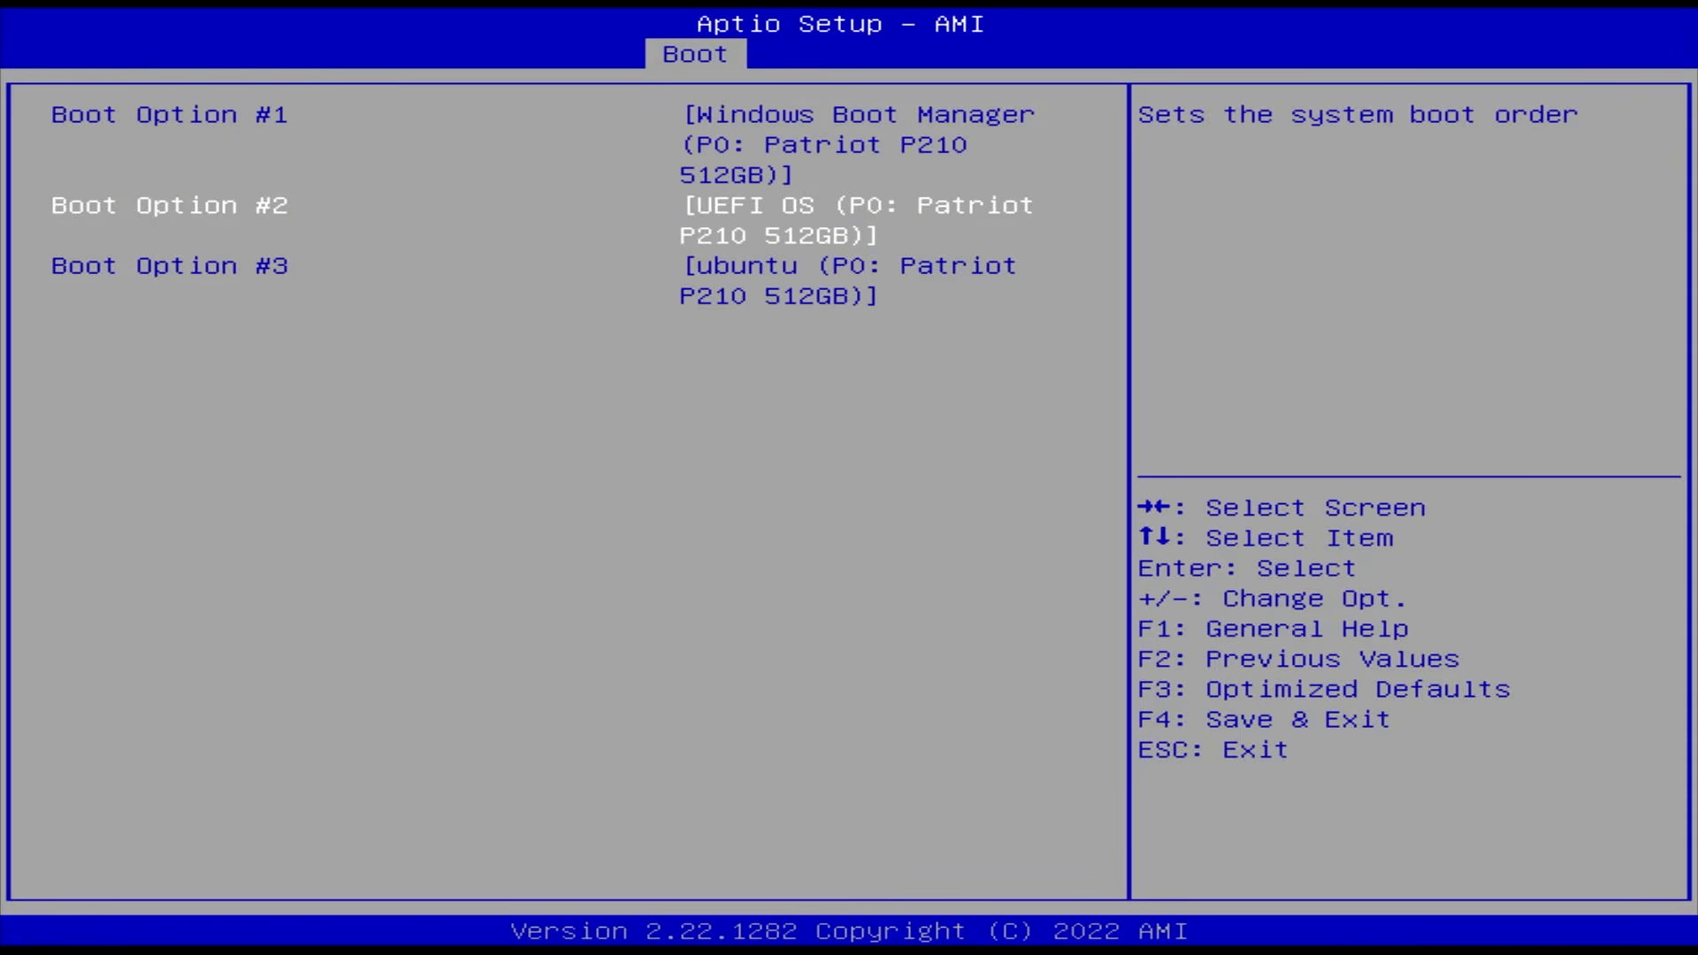
key(Down)
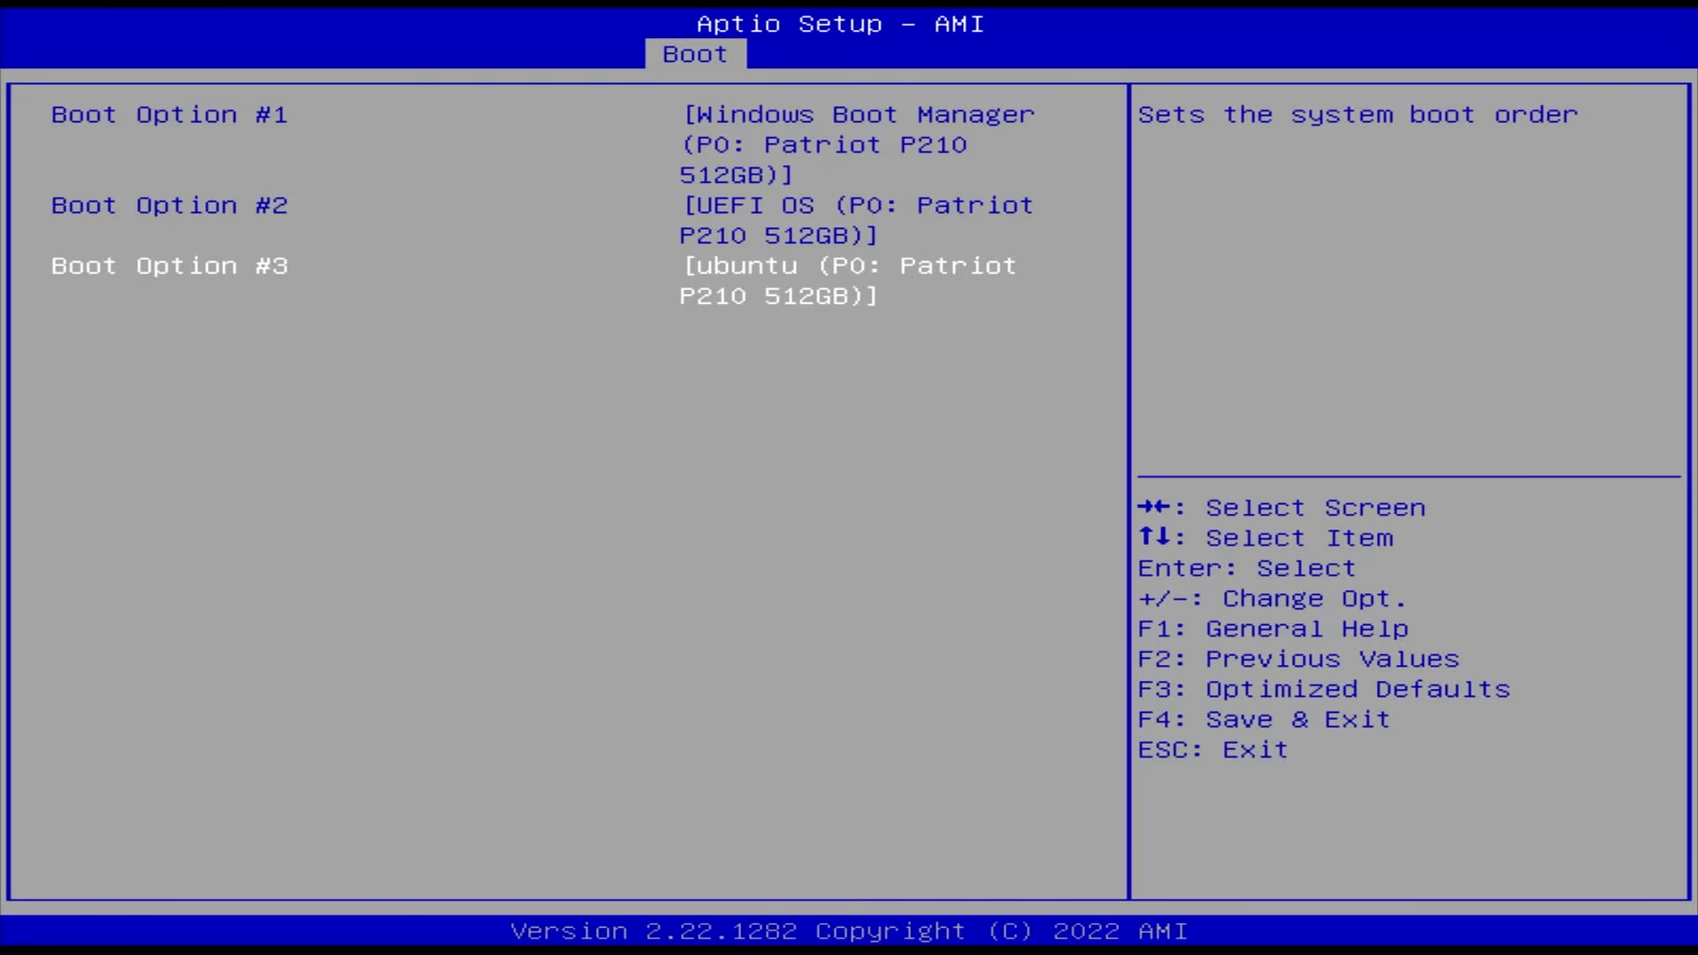
key(Up)
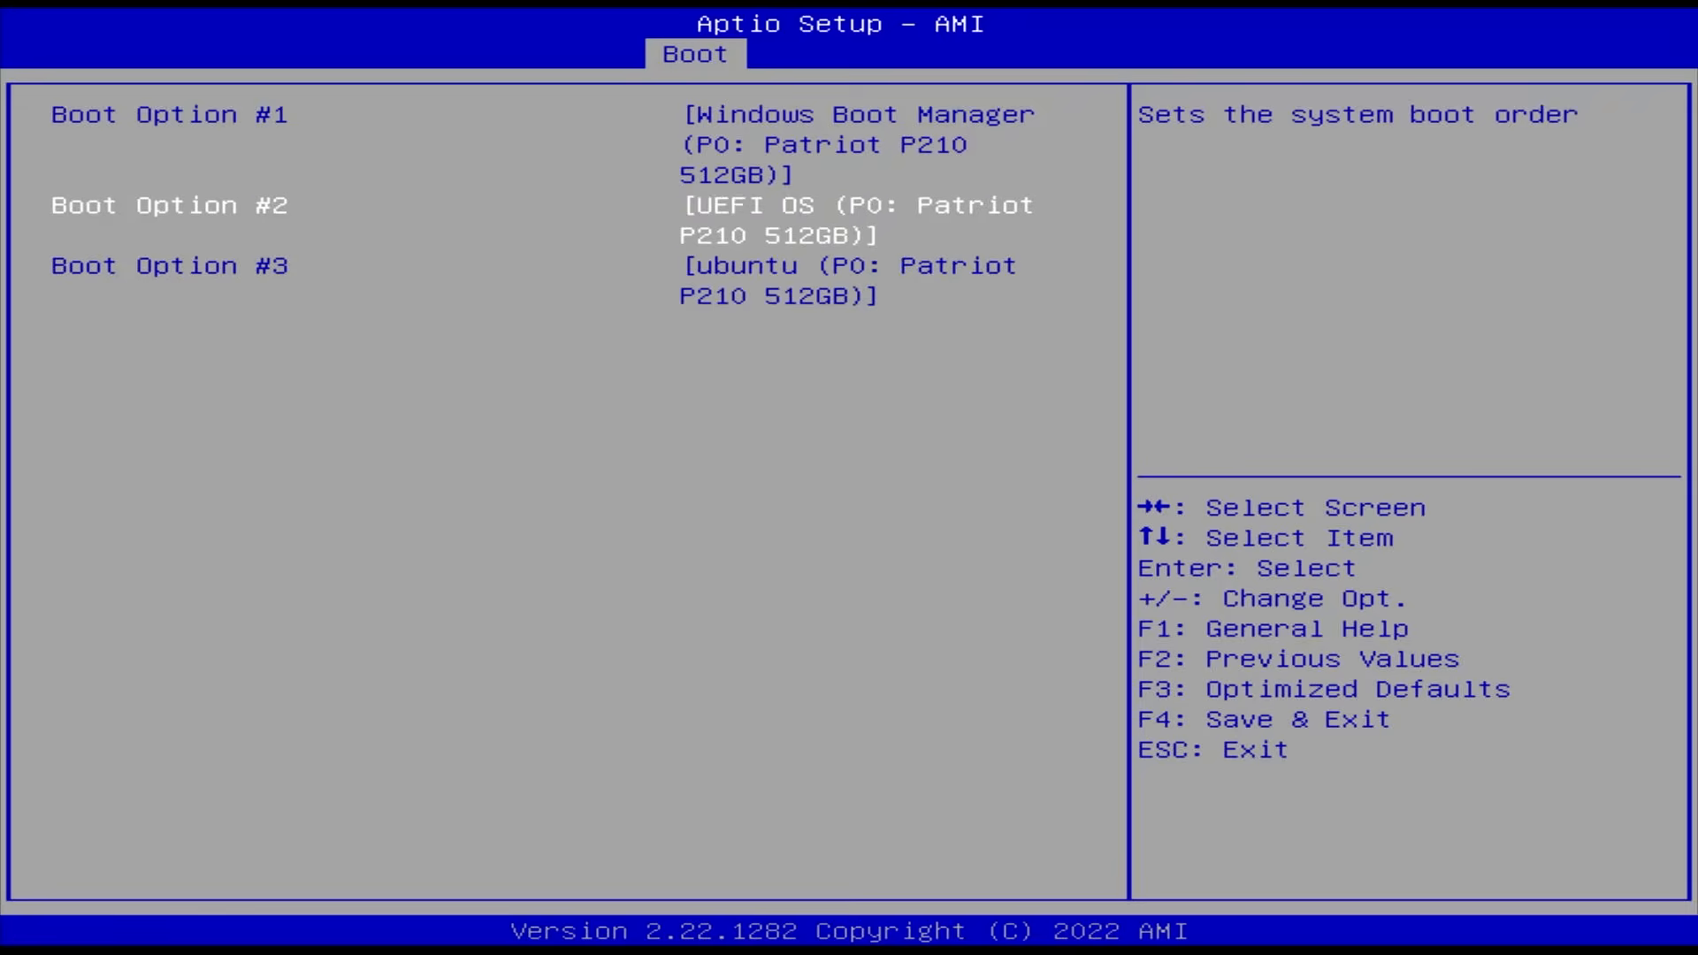
key(Up)
key(plus)
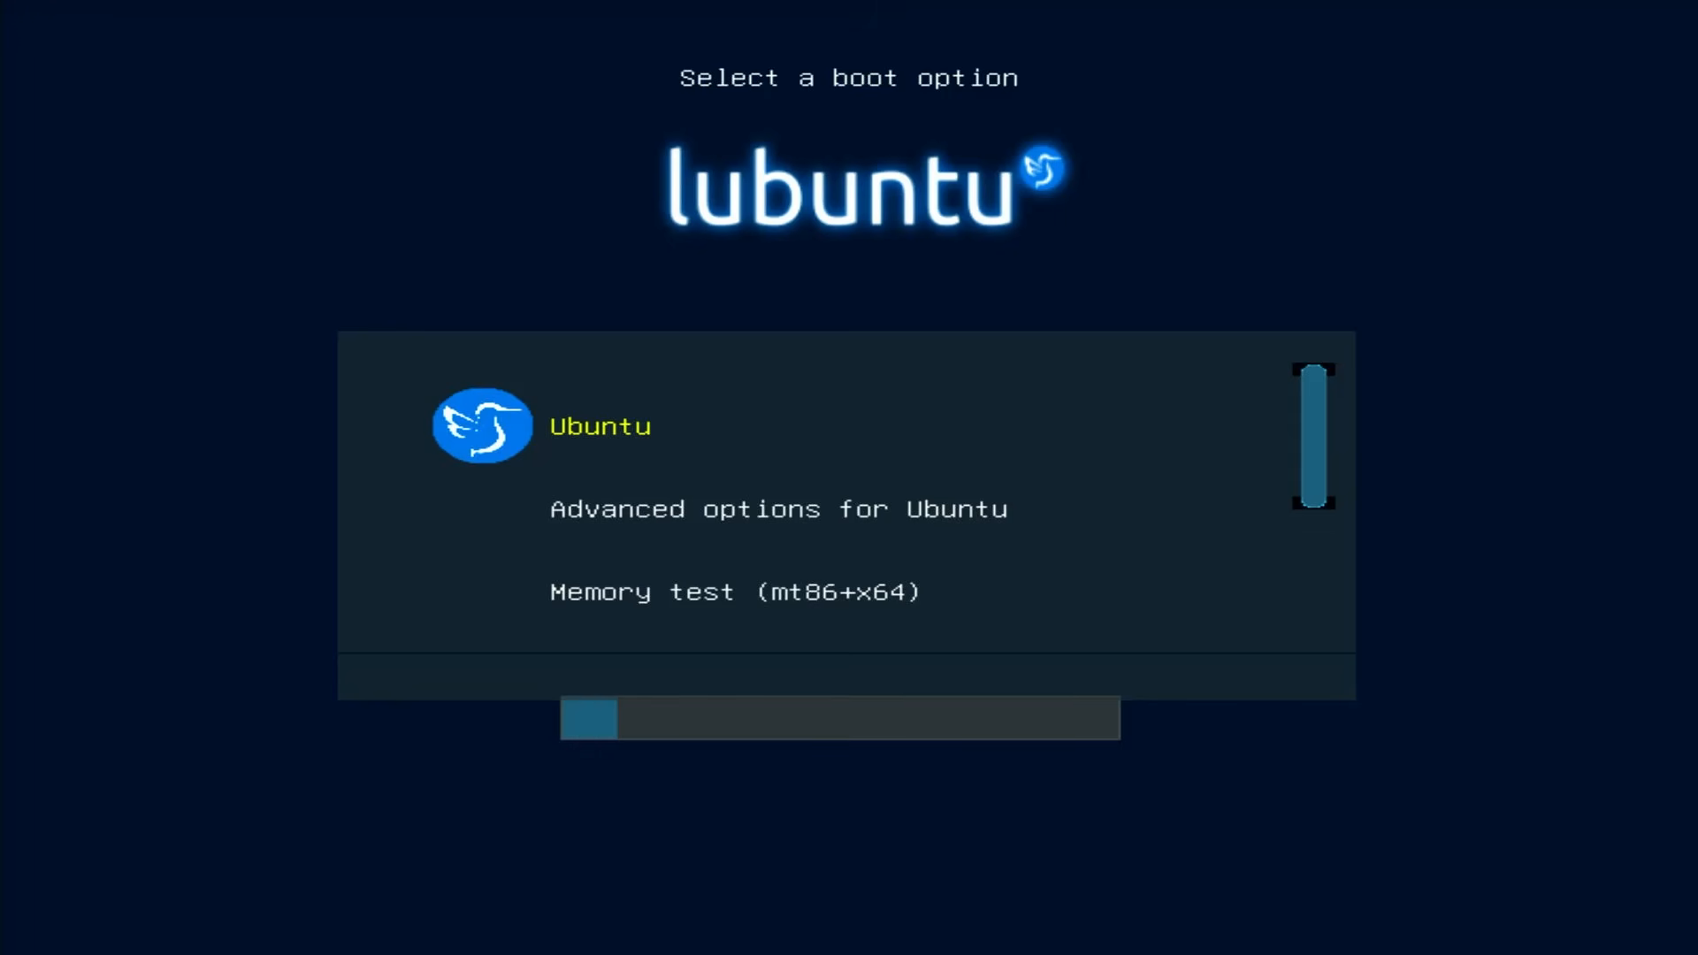
Step: Check the boot menu entries down to Windows Boot Manager on /dev/sda1, and boot the Ubuntu entry
key(Down)
key(Down)
key(Down)
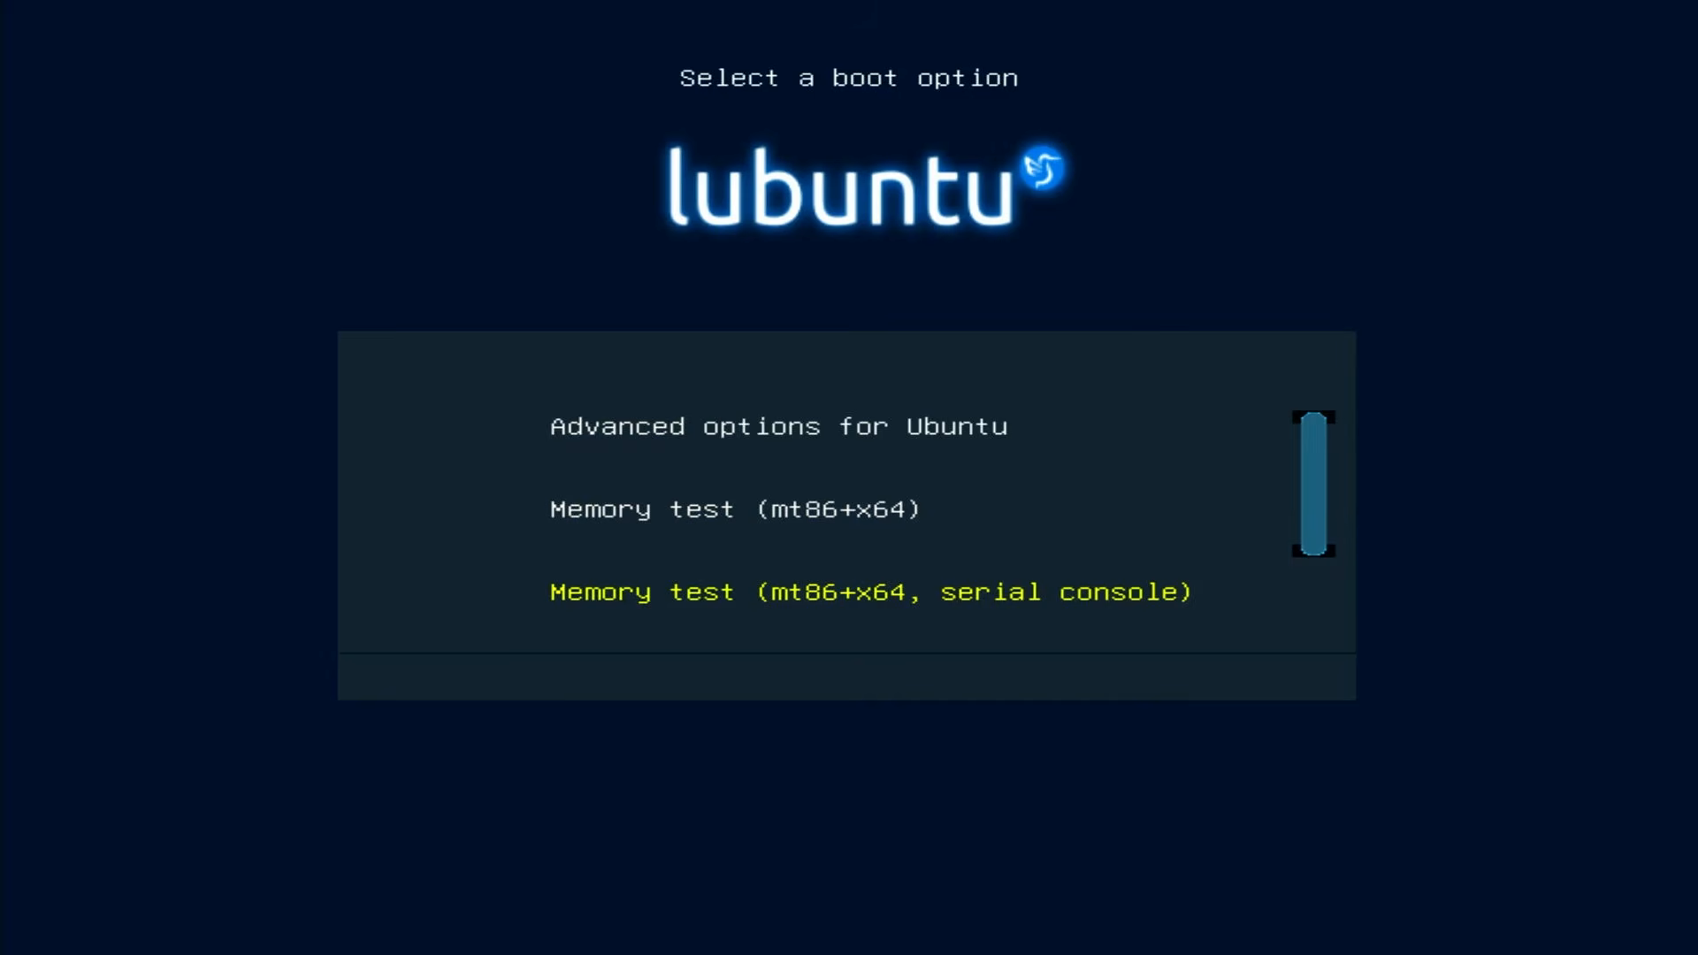
key(Down)
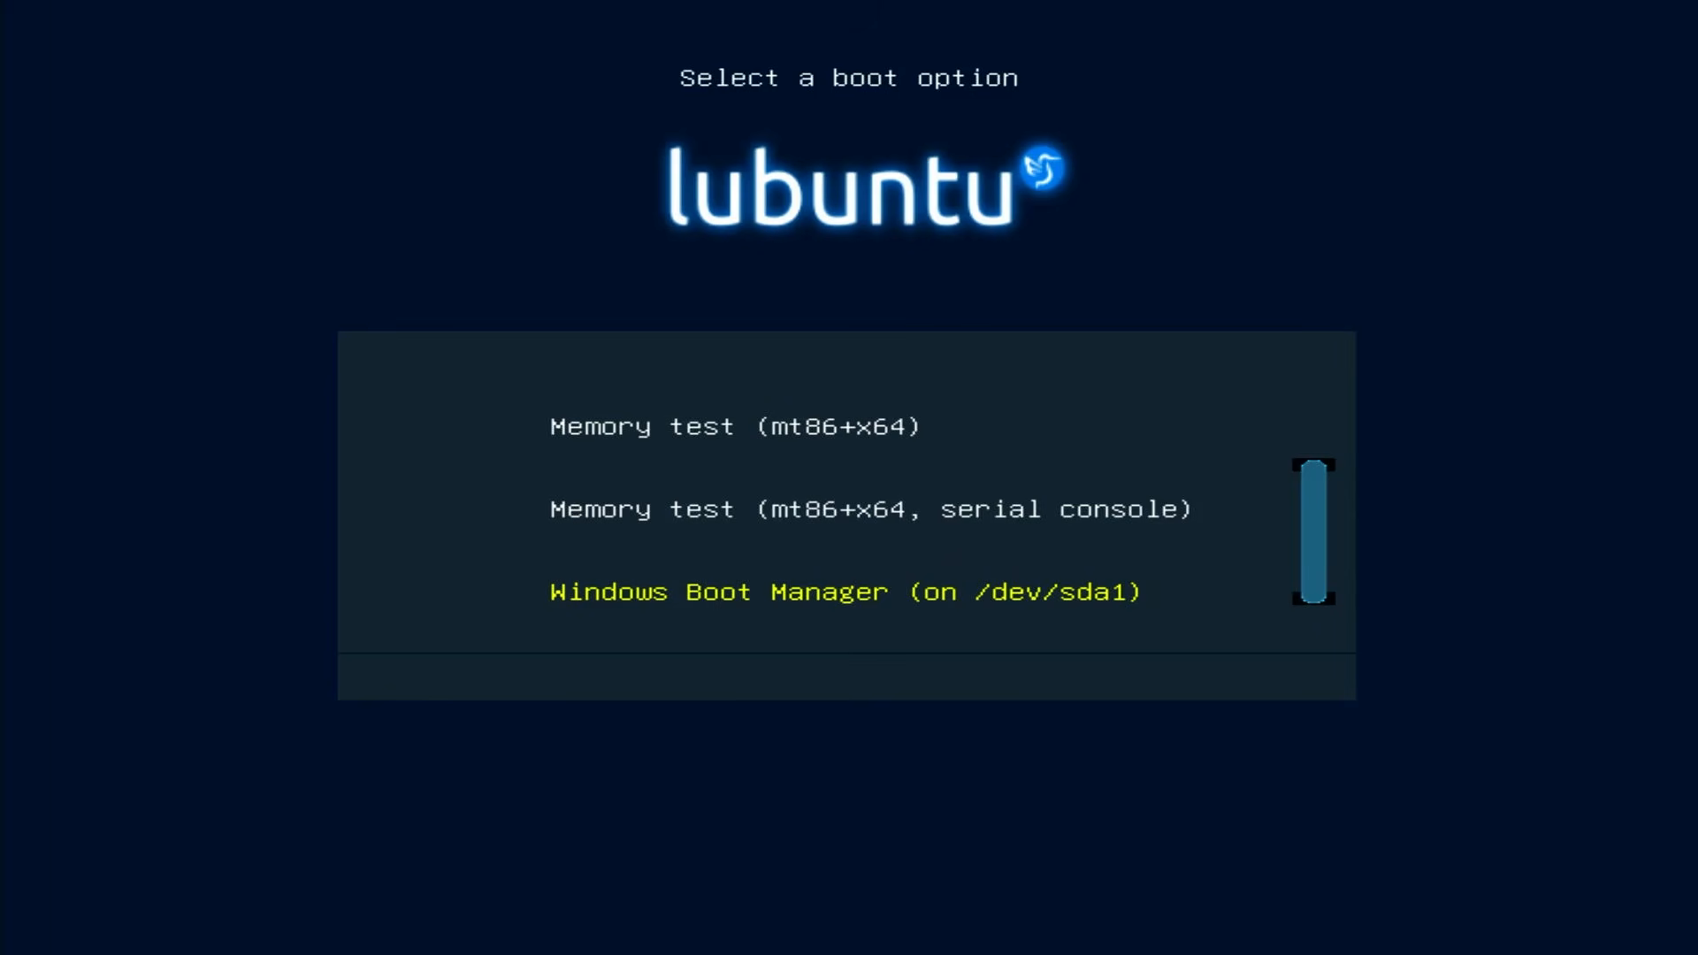
key(Up)
key(Up)
key(Up)
key(Up)
key(Return)
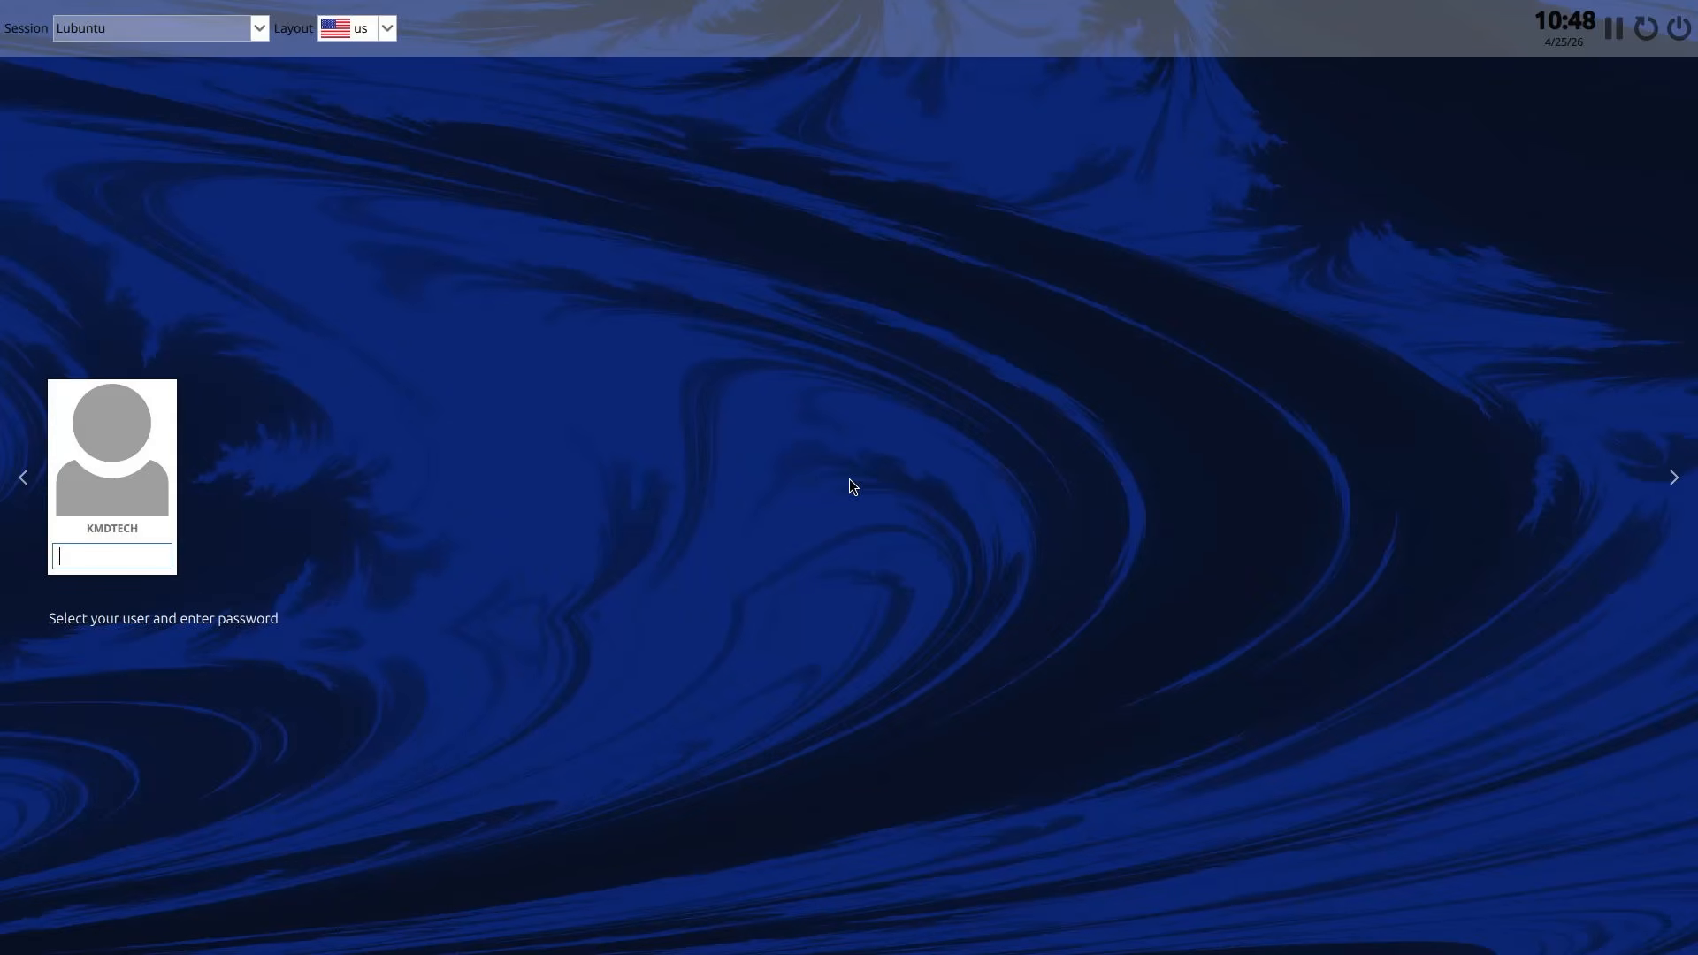
Step: Log in to the Lubuntu session with the account password
text(********)
key(Return)
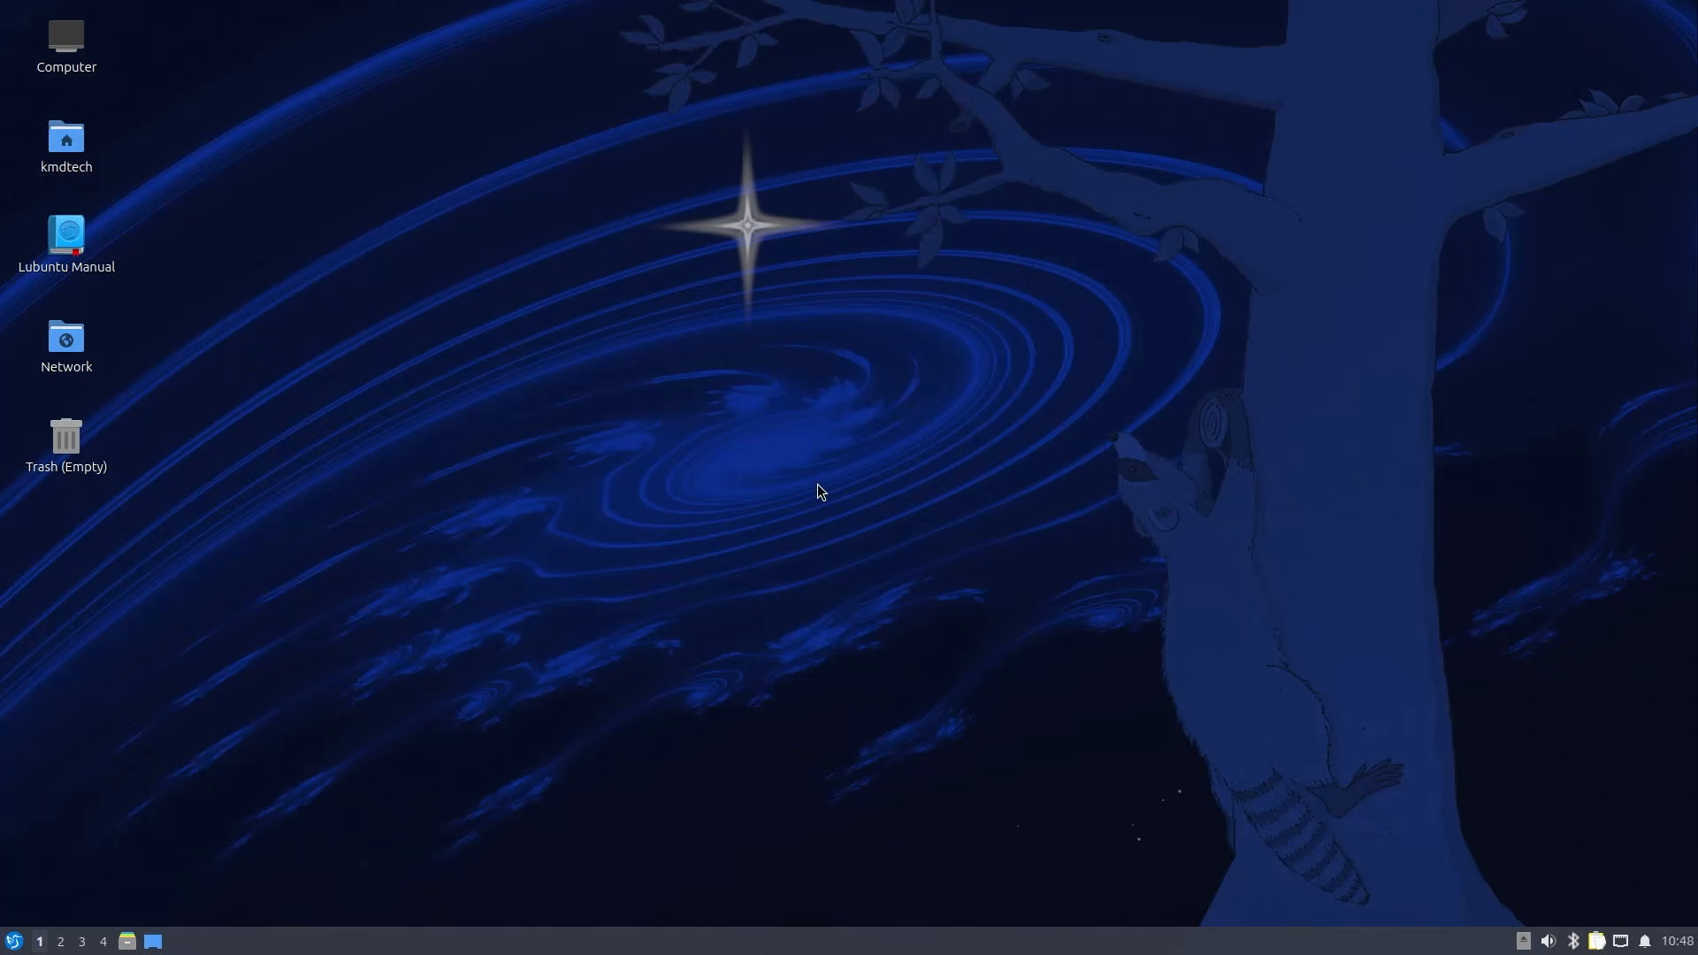
Step: Launch KDE Partition Manager, authenticate with the account password to manage disks, and maximize its window
click(5, 943)
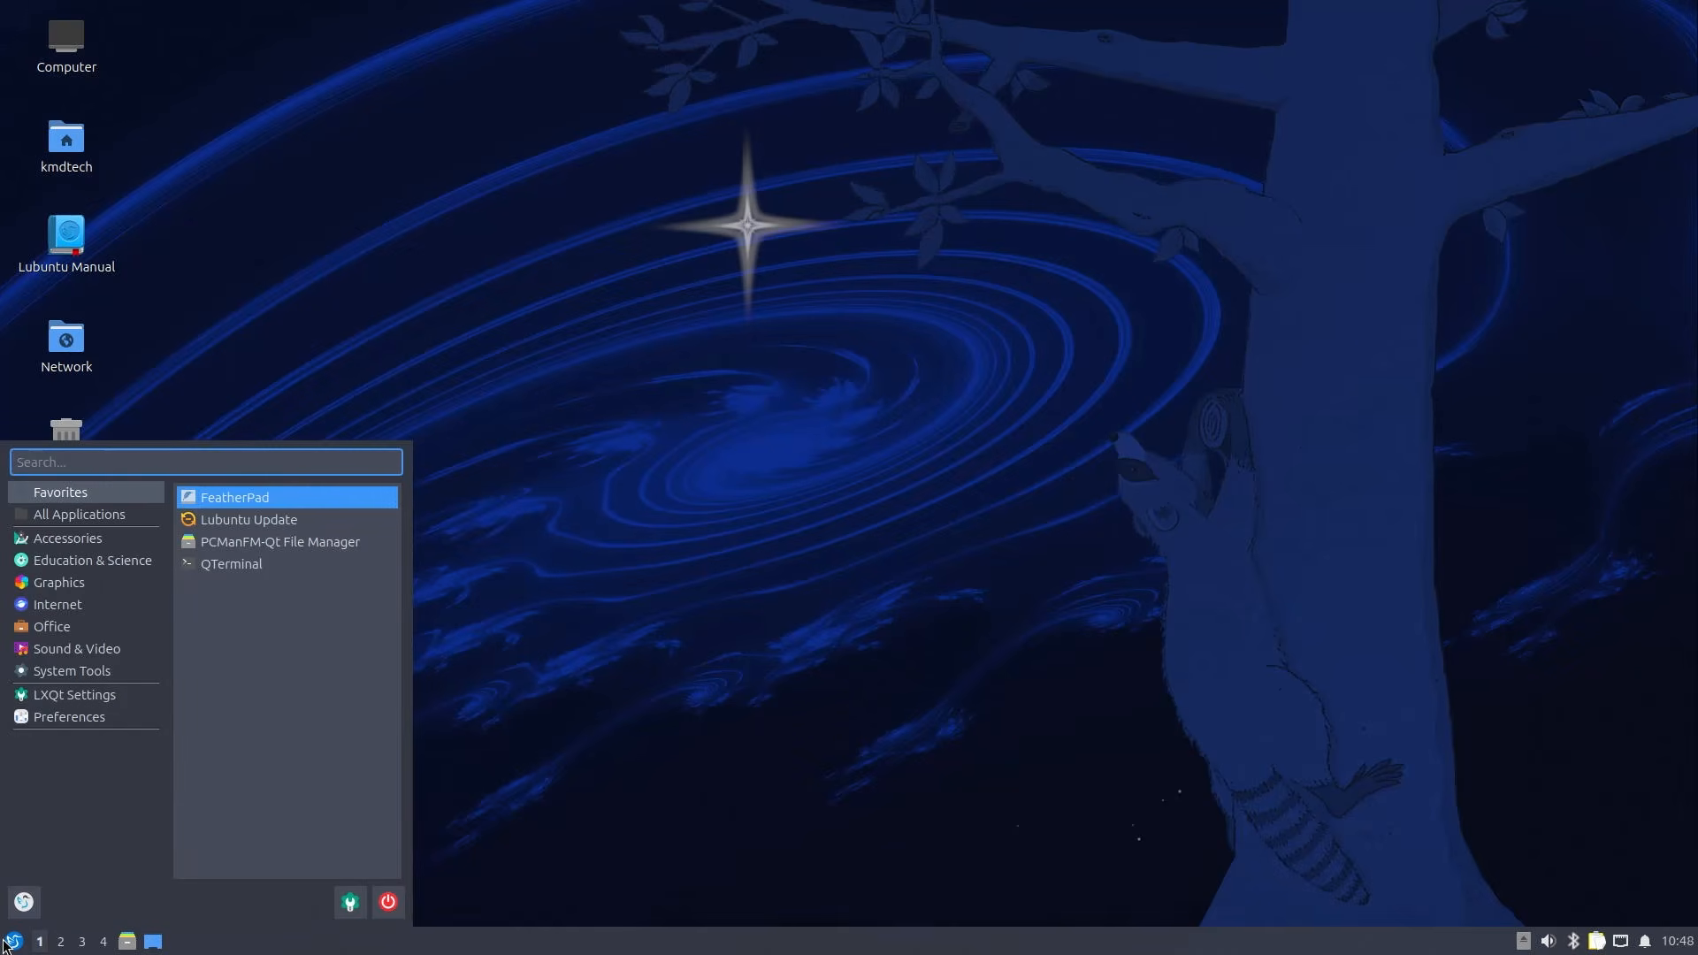
text(partition)
key(Return)
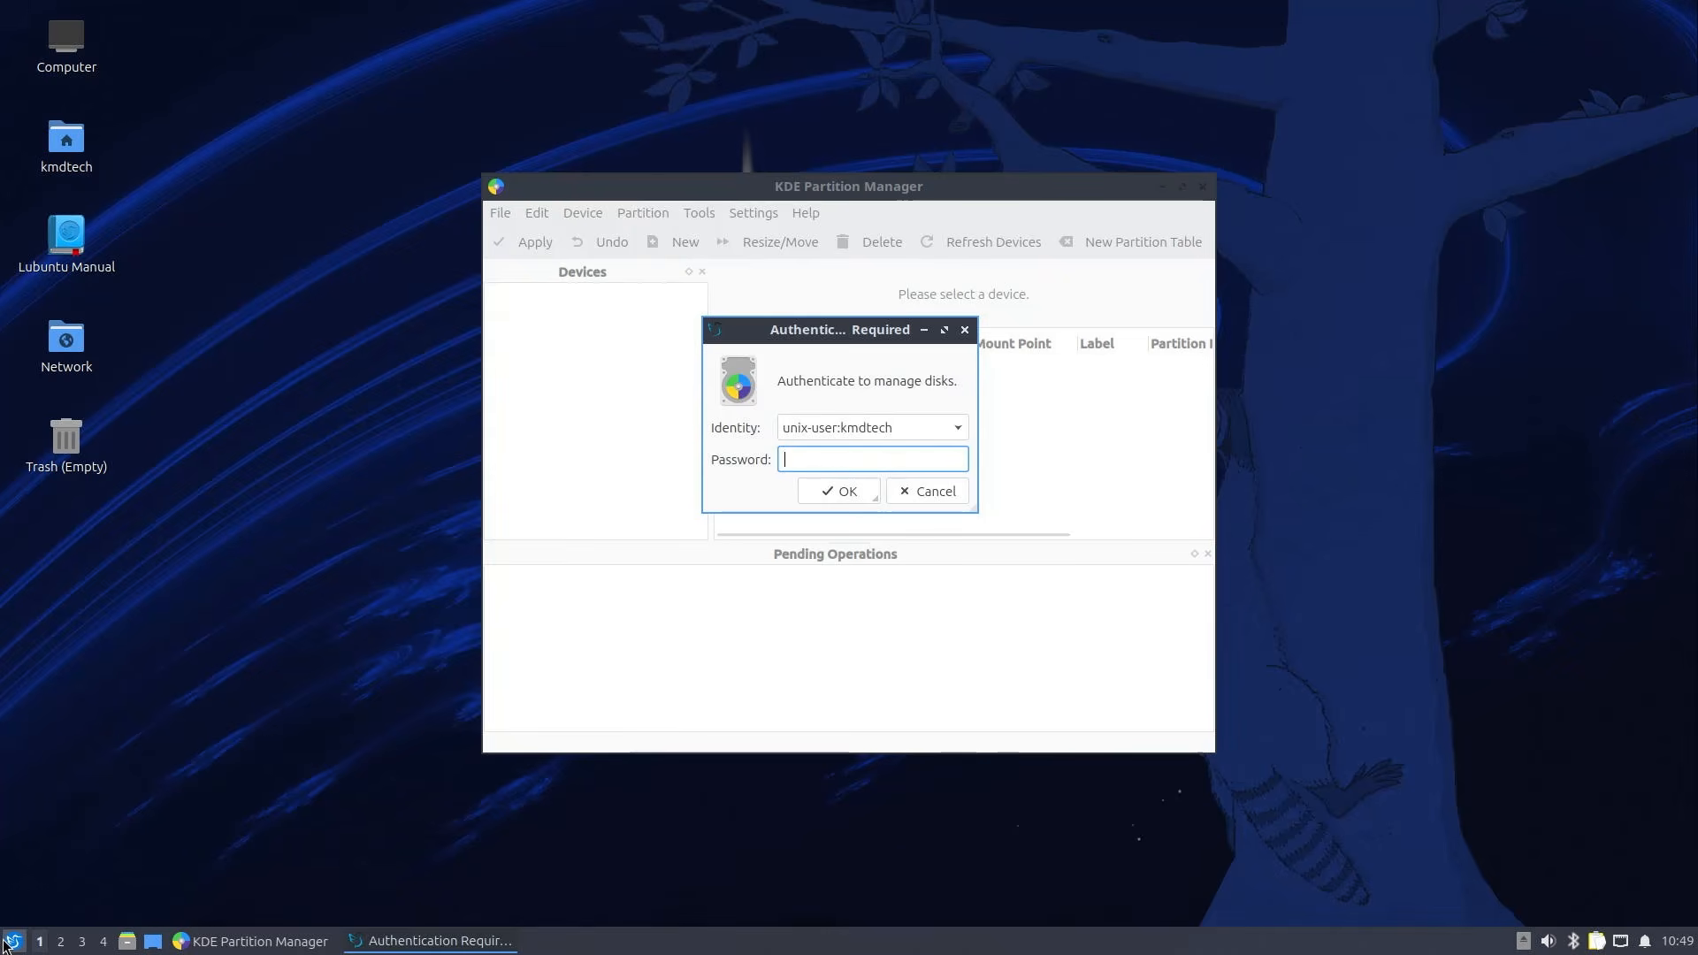
text(************)
key(Return)
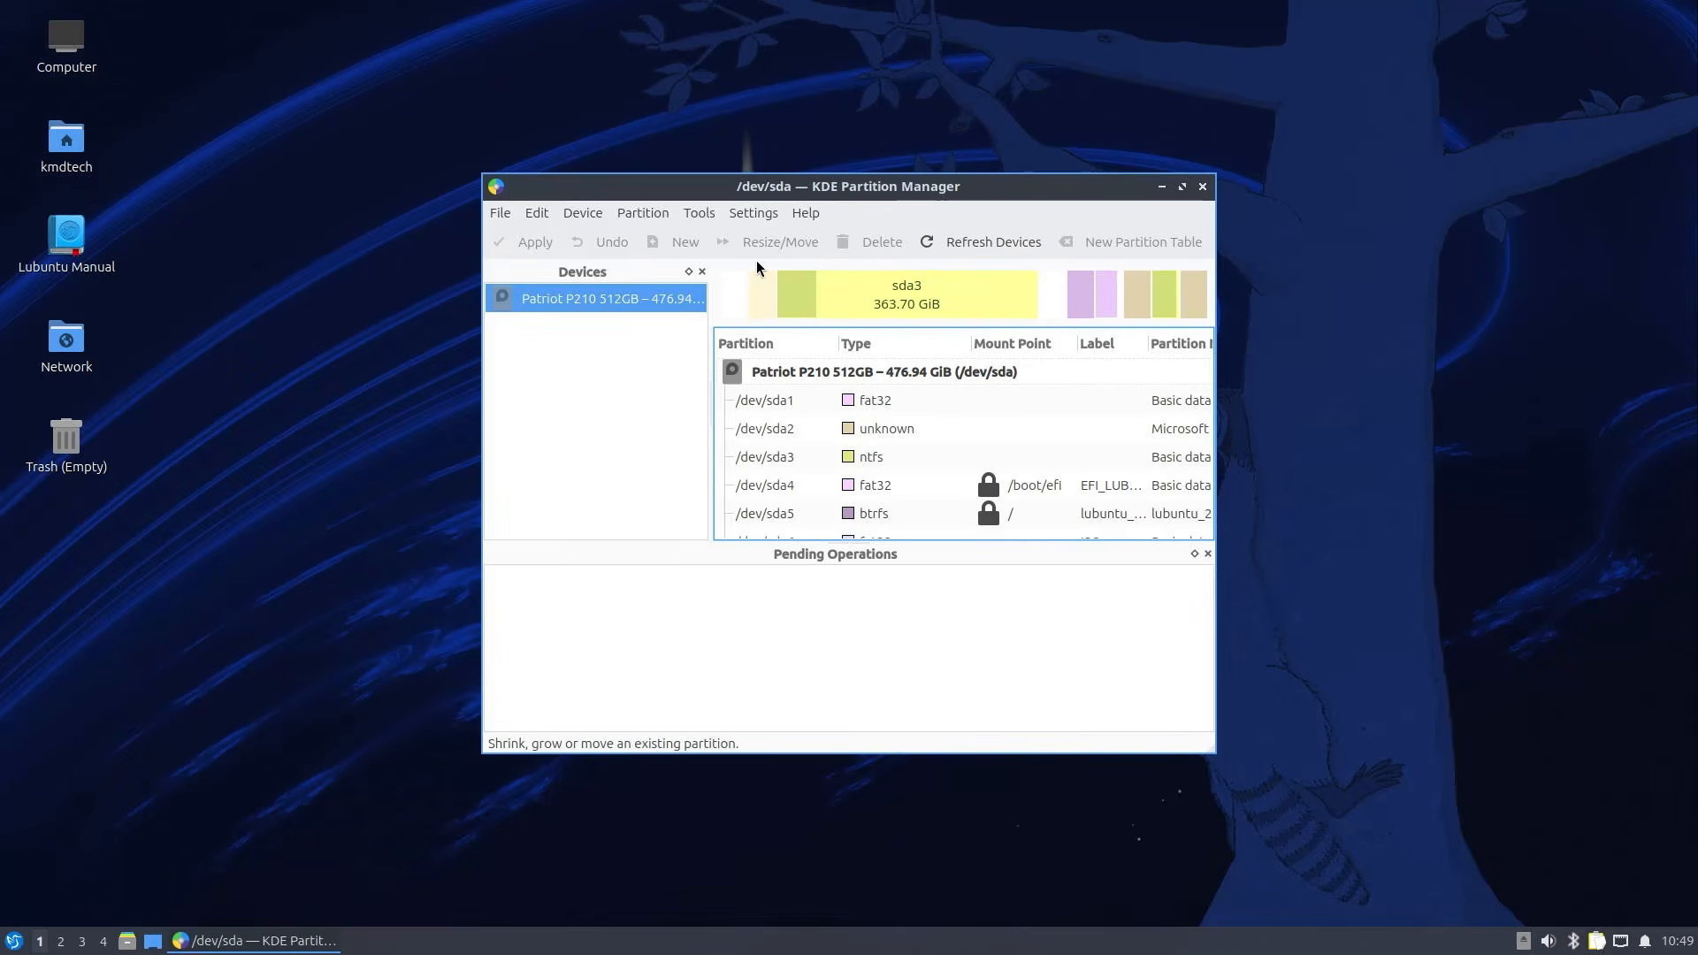
double_click(857, 189)
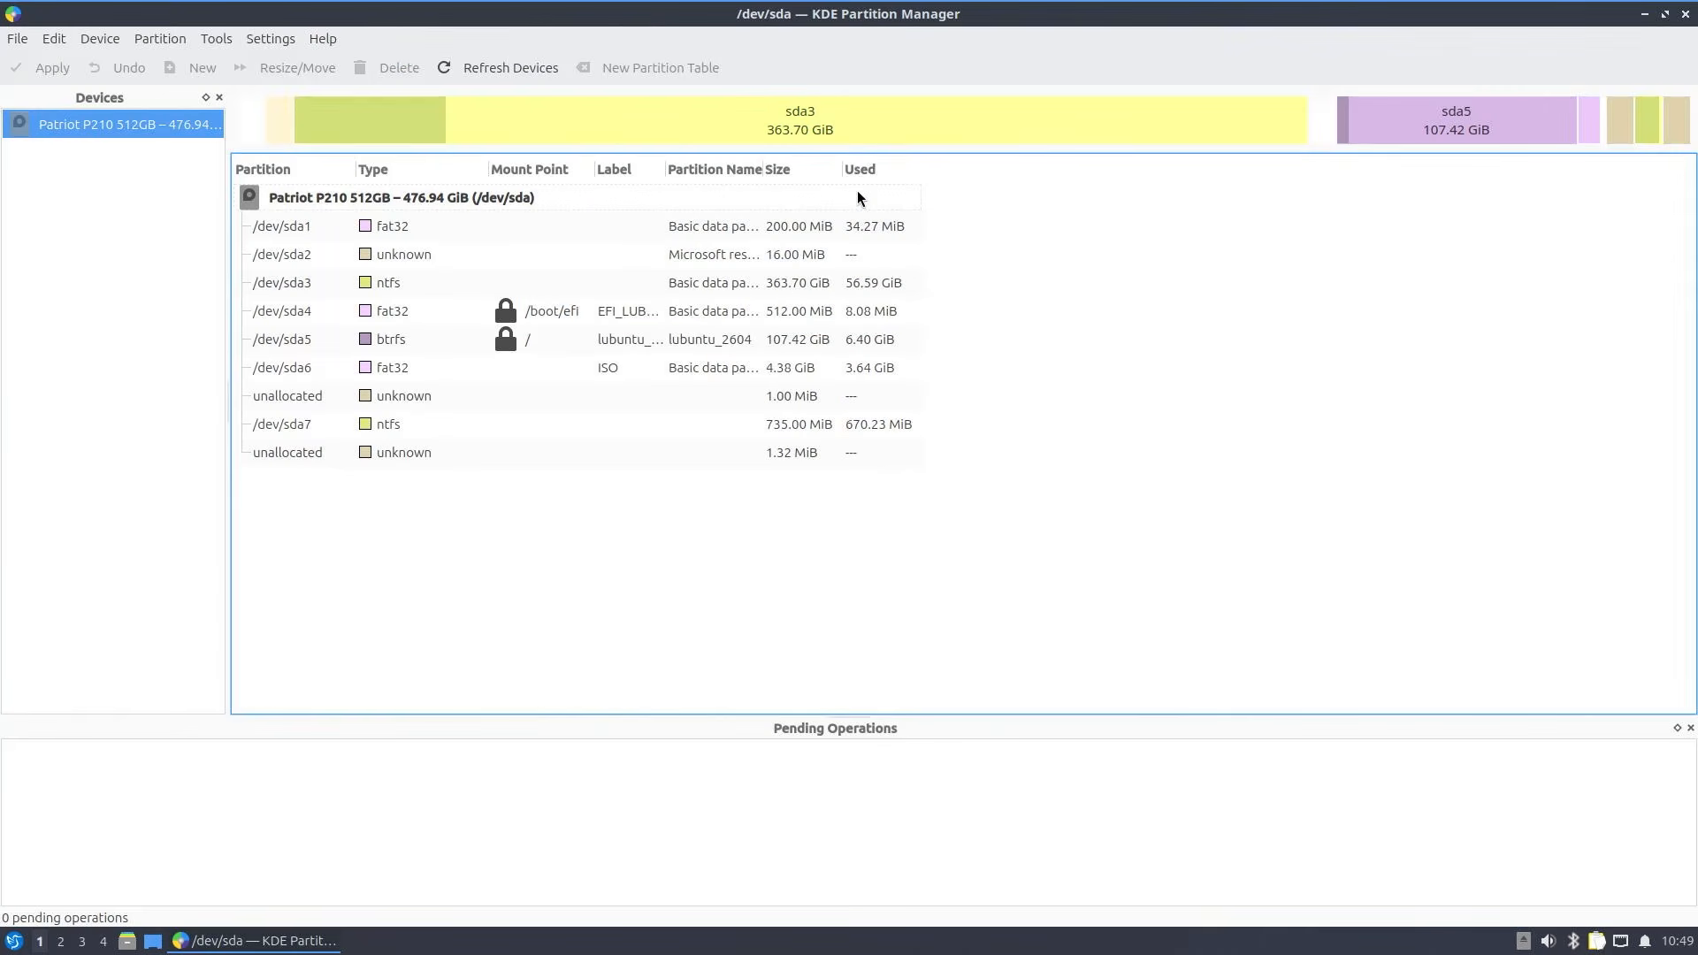
Step: Delete the fat32 partition /dev/sda6 labelled ISO and apply the pending operation to the disk
click(665, 373)
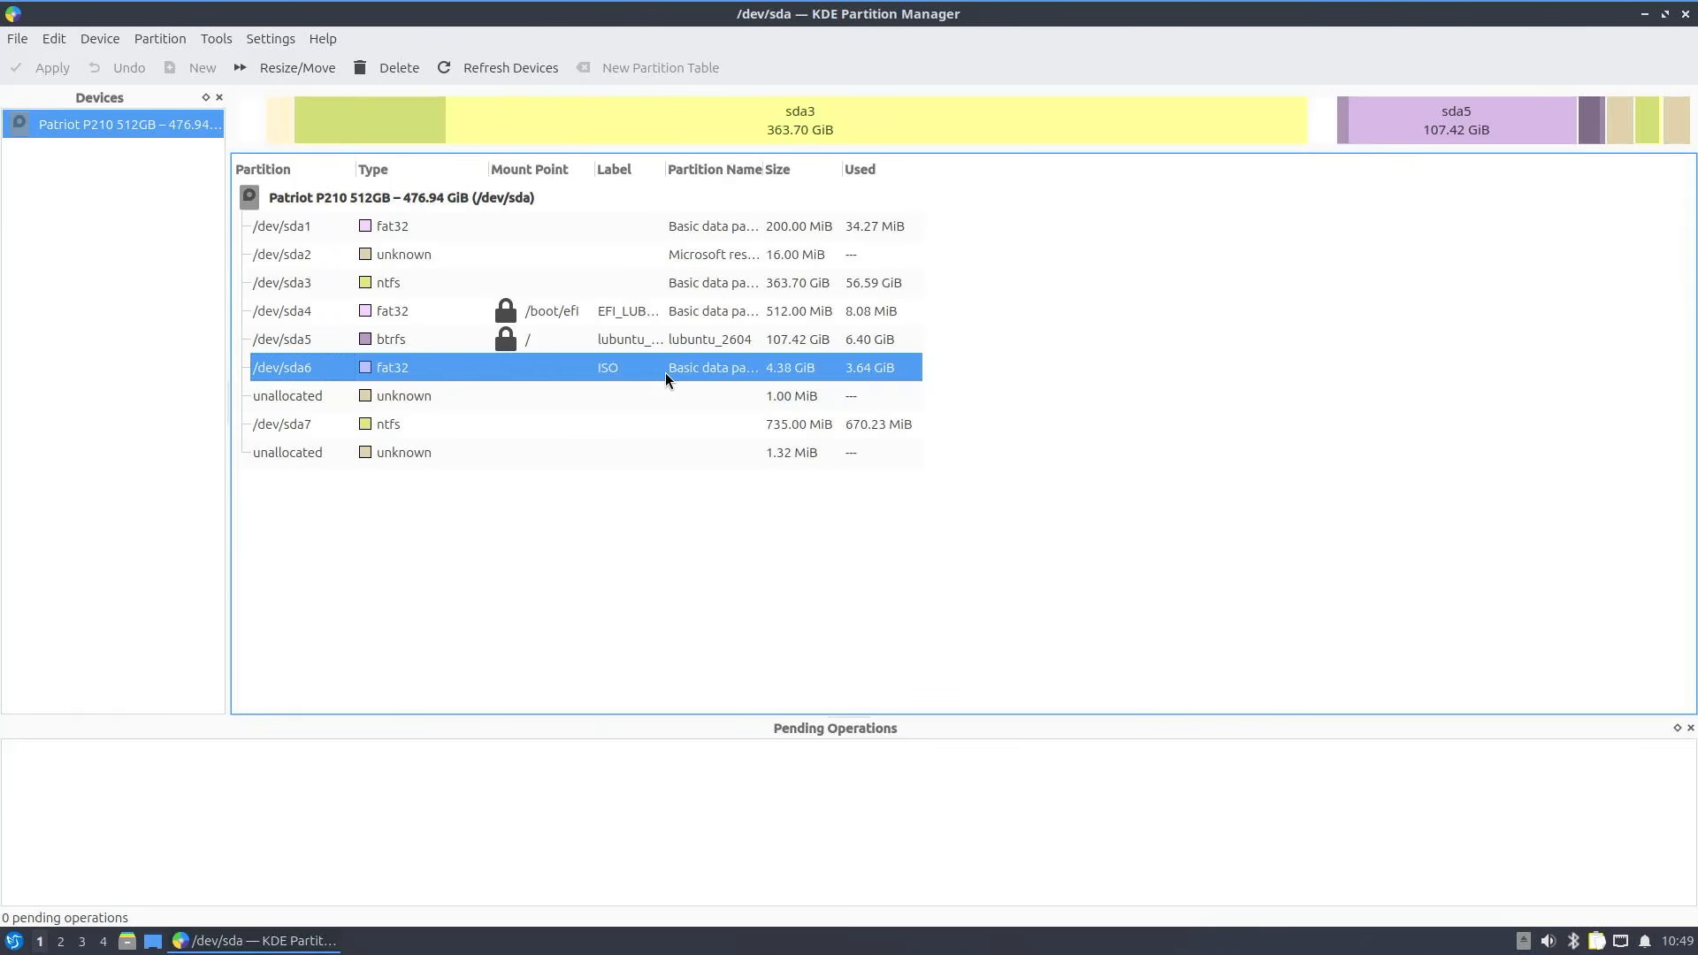
right_click(665, 373)
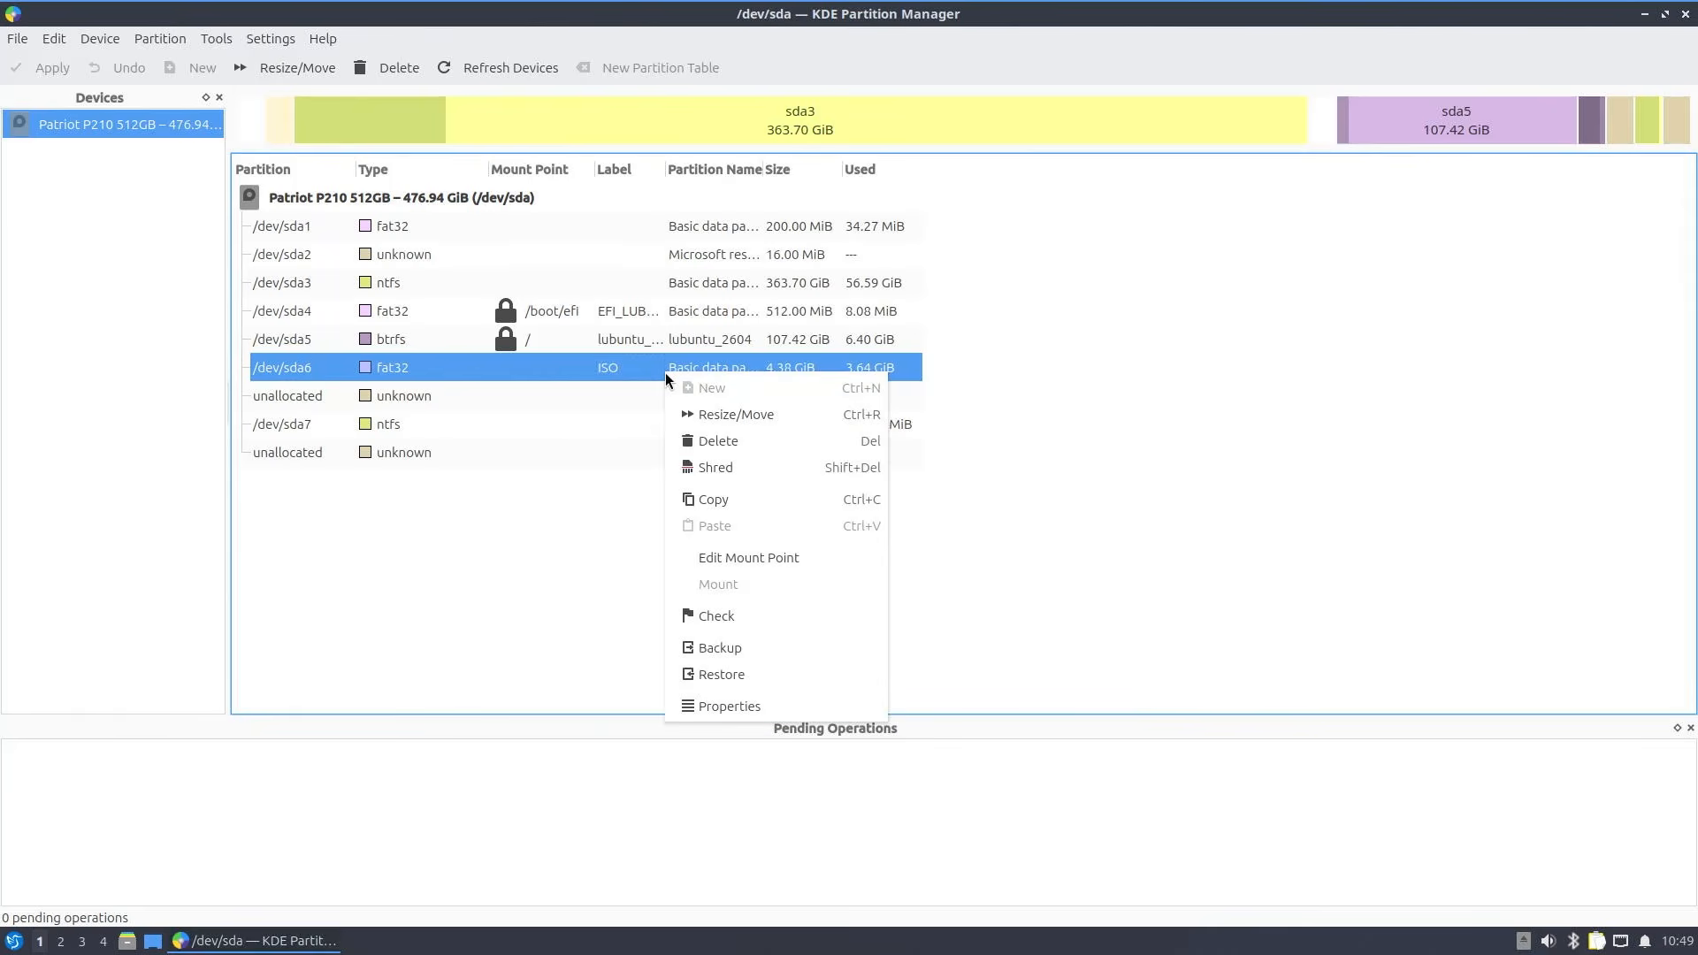
click(734, 443)
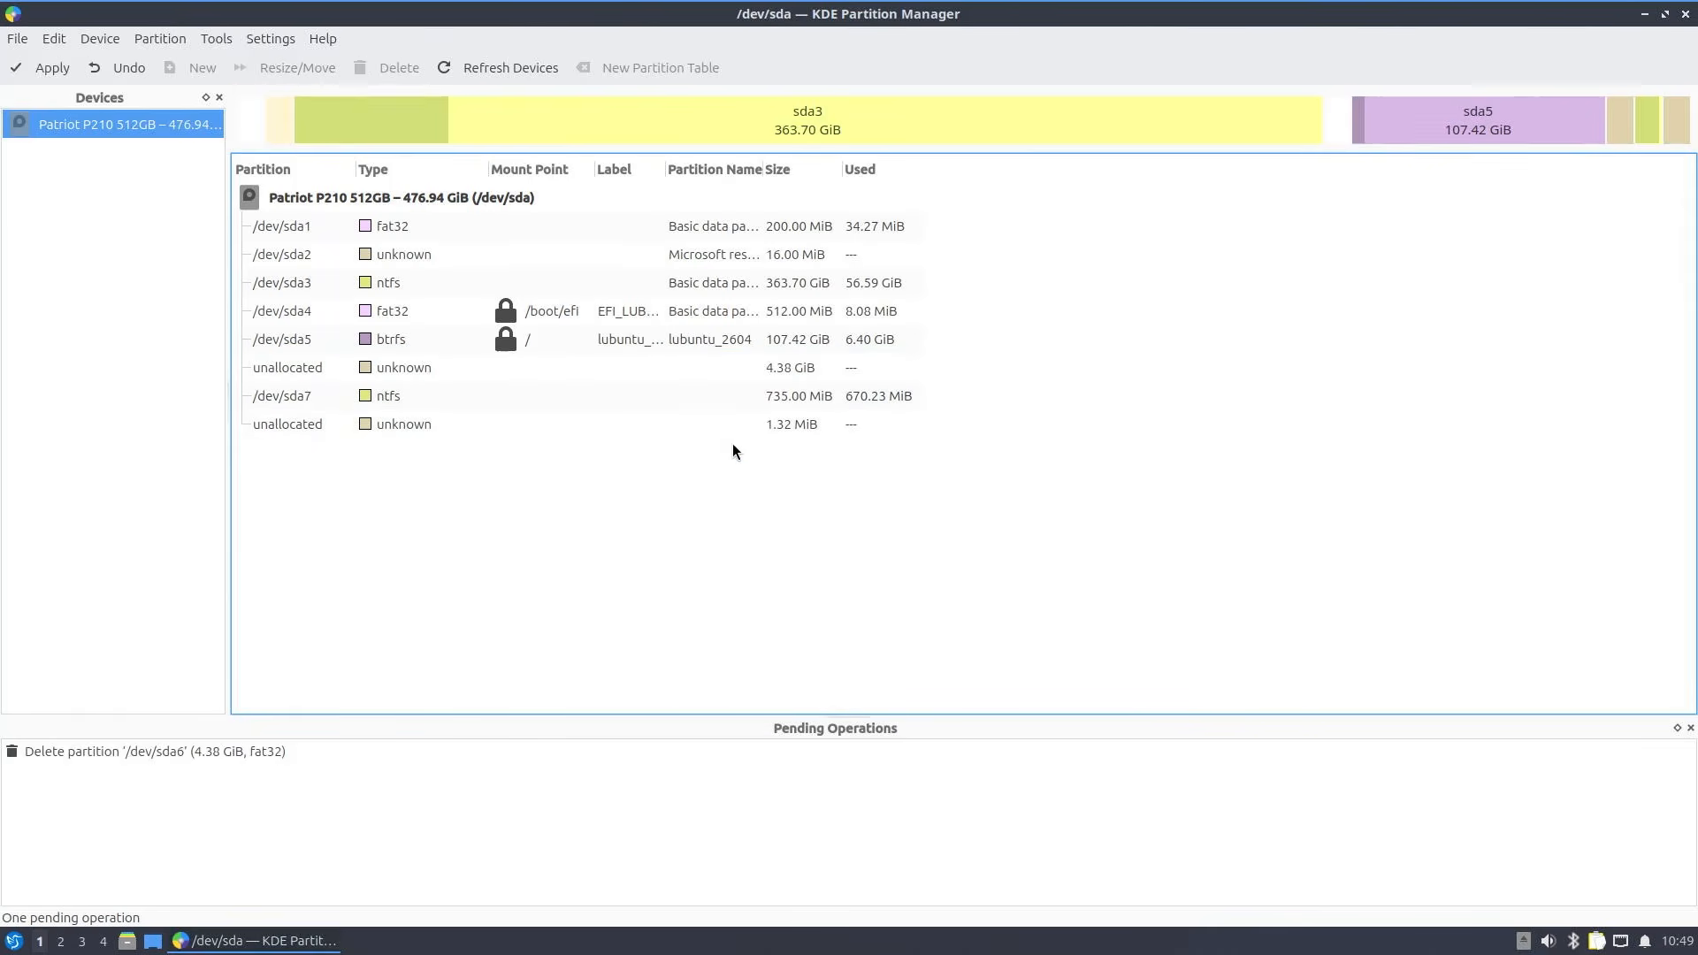
click(56, 69)
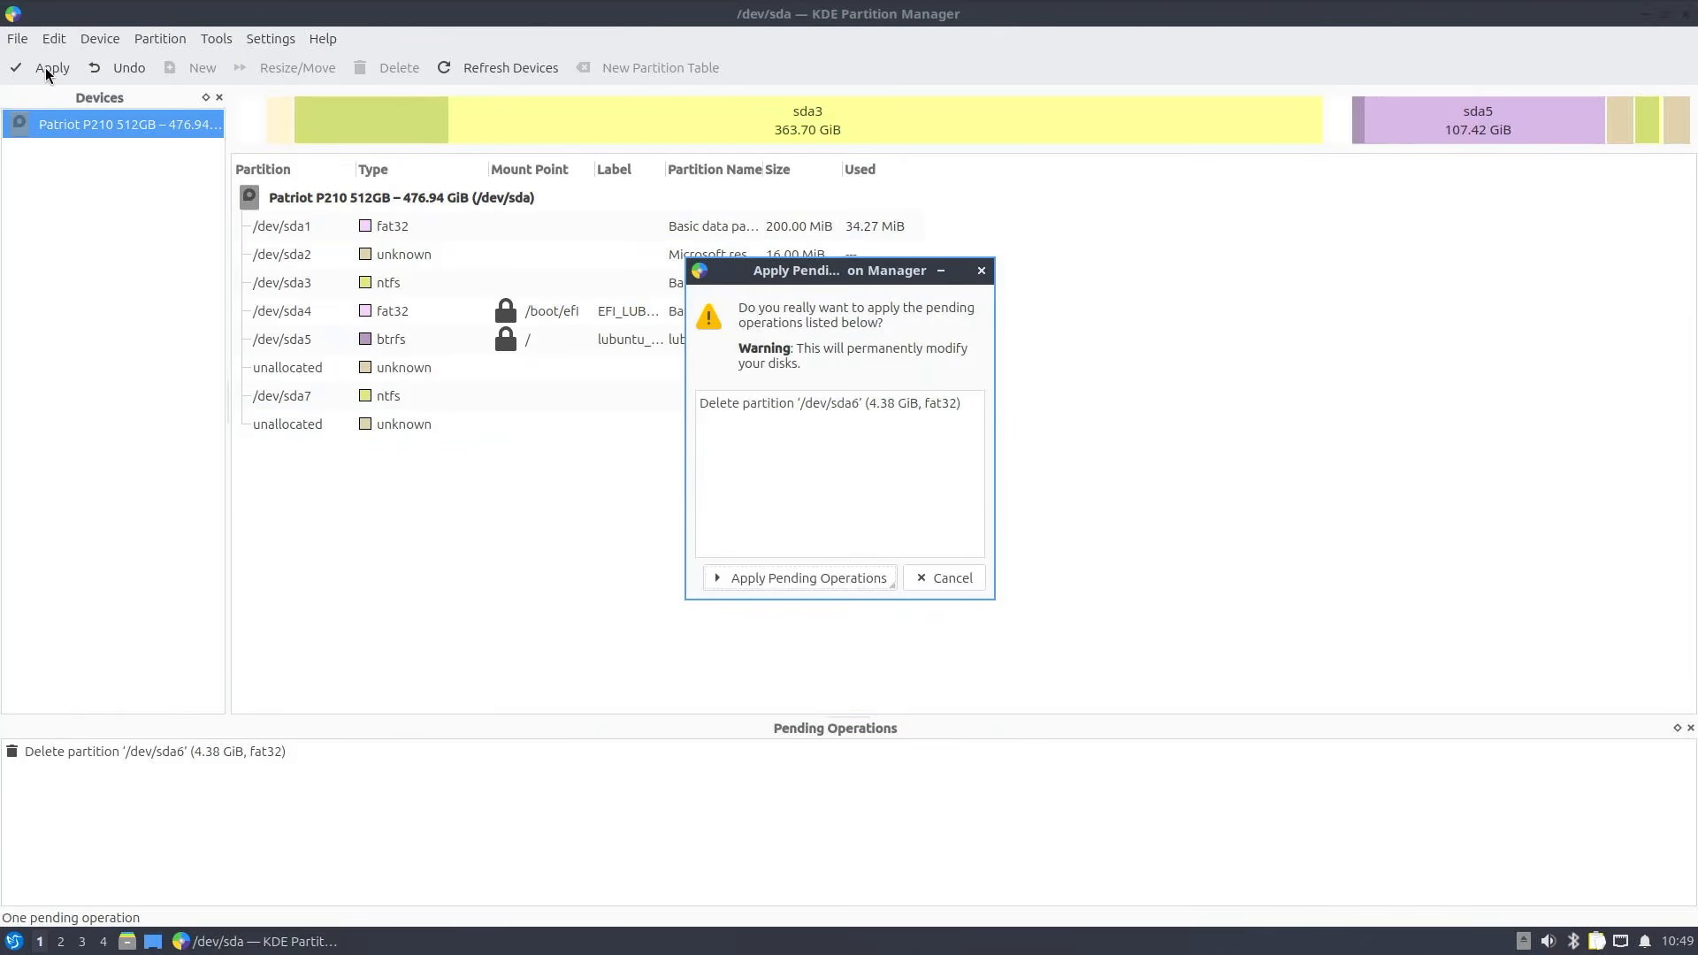
click(788, 585)
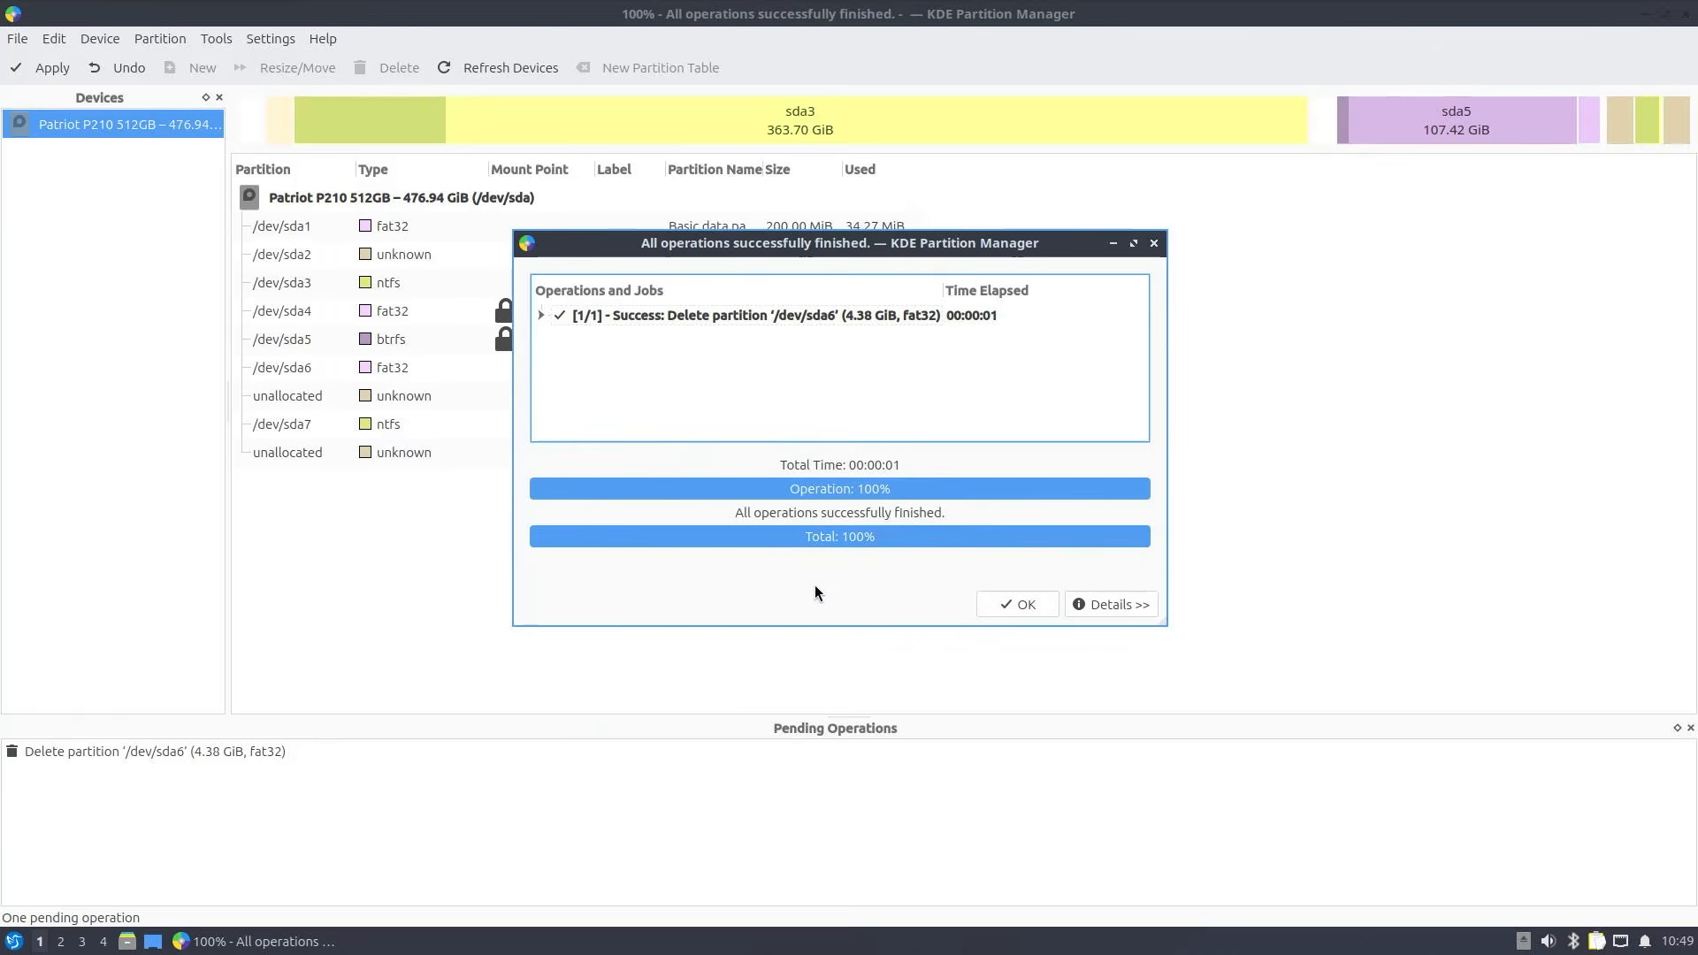
click(994, 610)
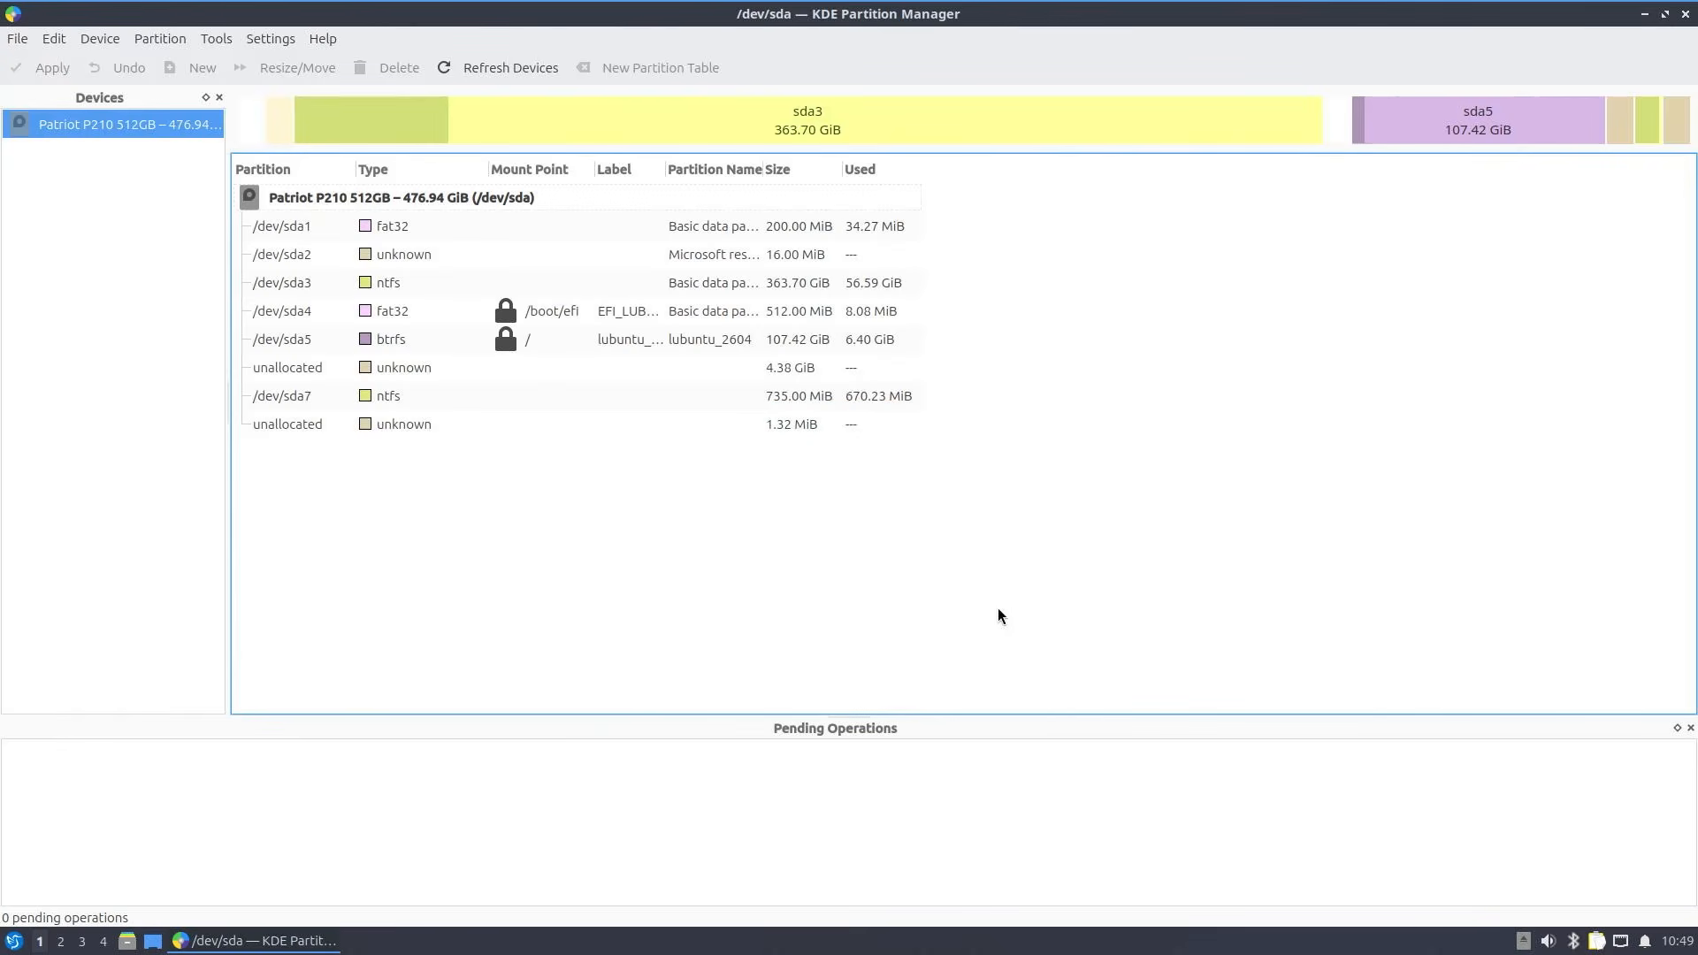
Step: Grow the btrfs root partition /dev/sda5 to 114,489 MiB, filling the adjacent unallocated space, and apply the pending operation
click(771, 380)
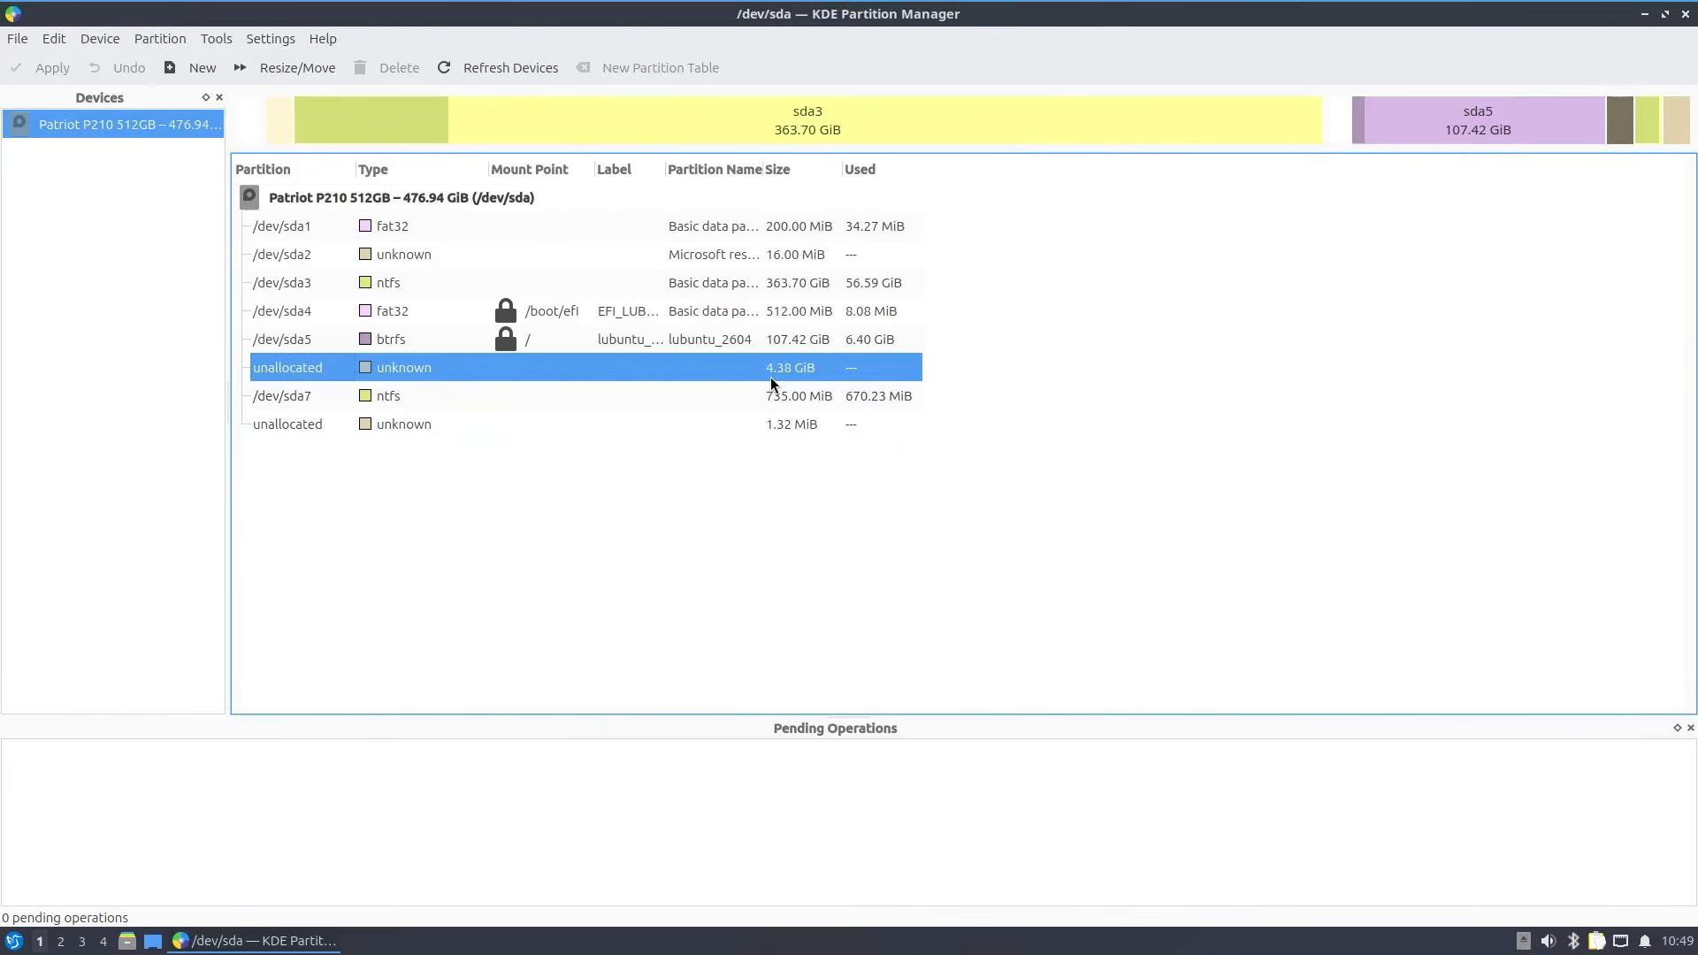
click(728, 341)
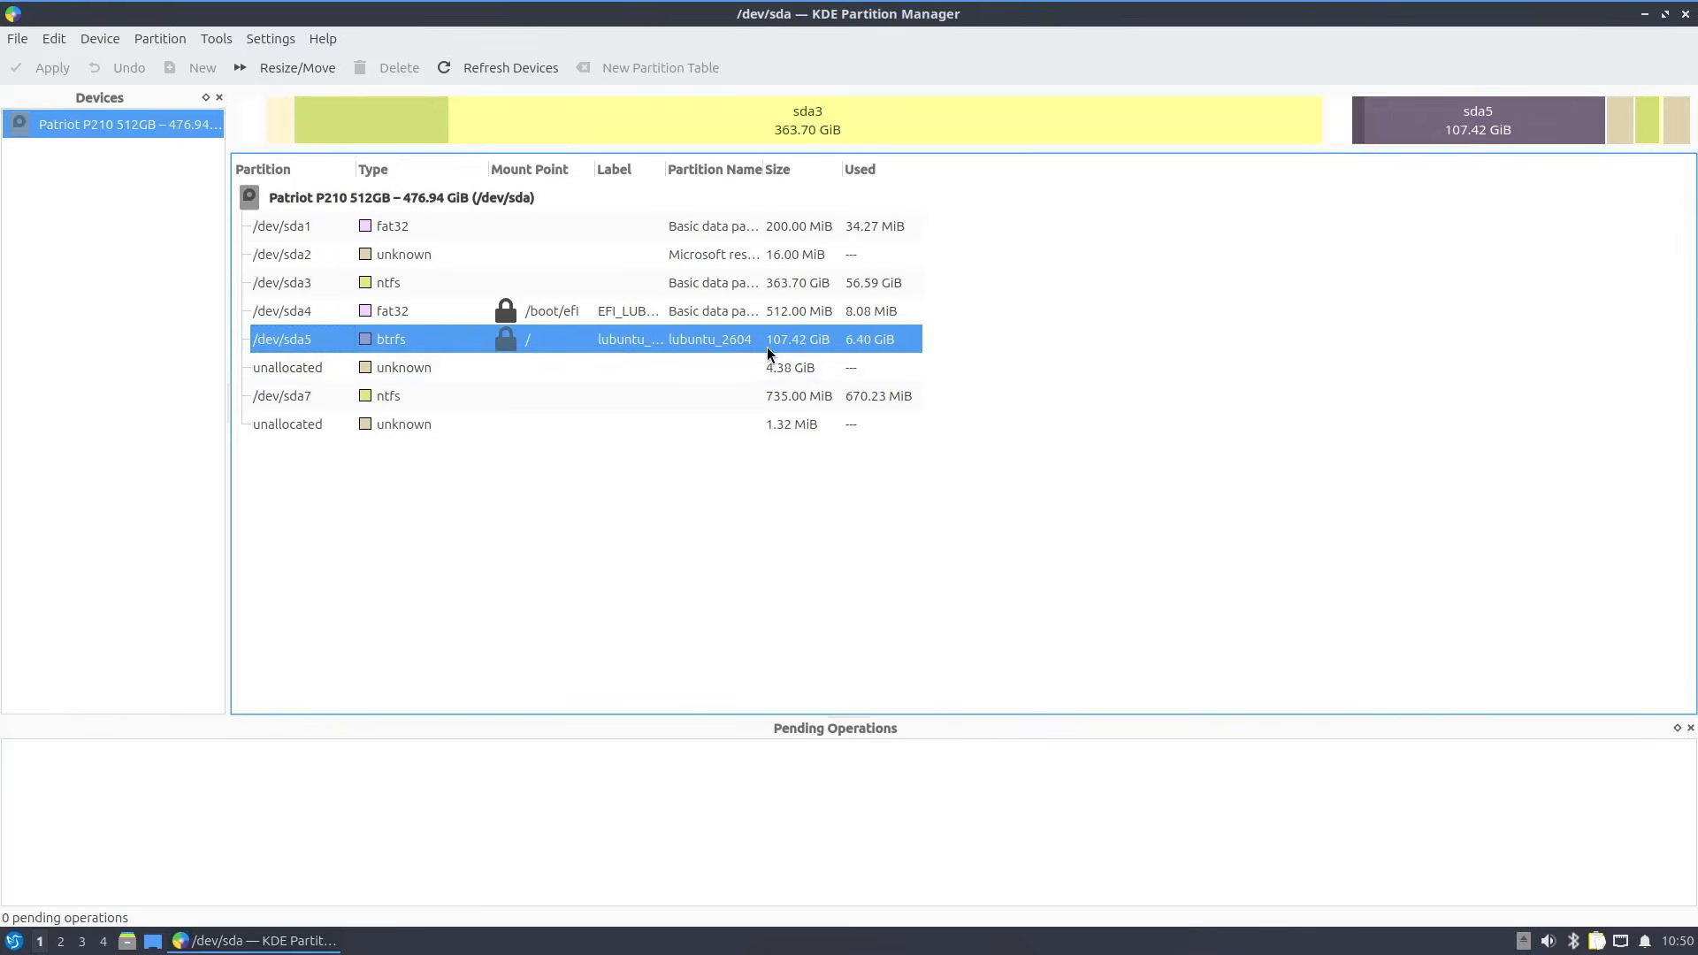
right_click(751, 338)
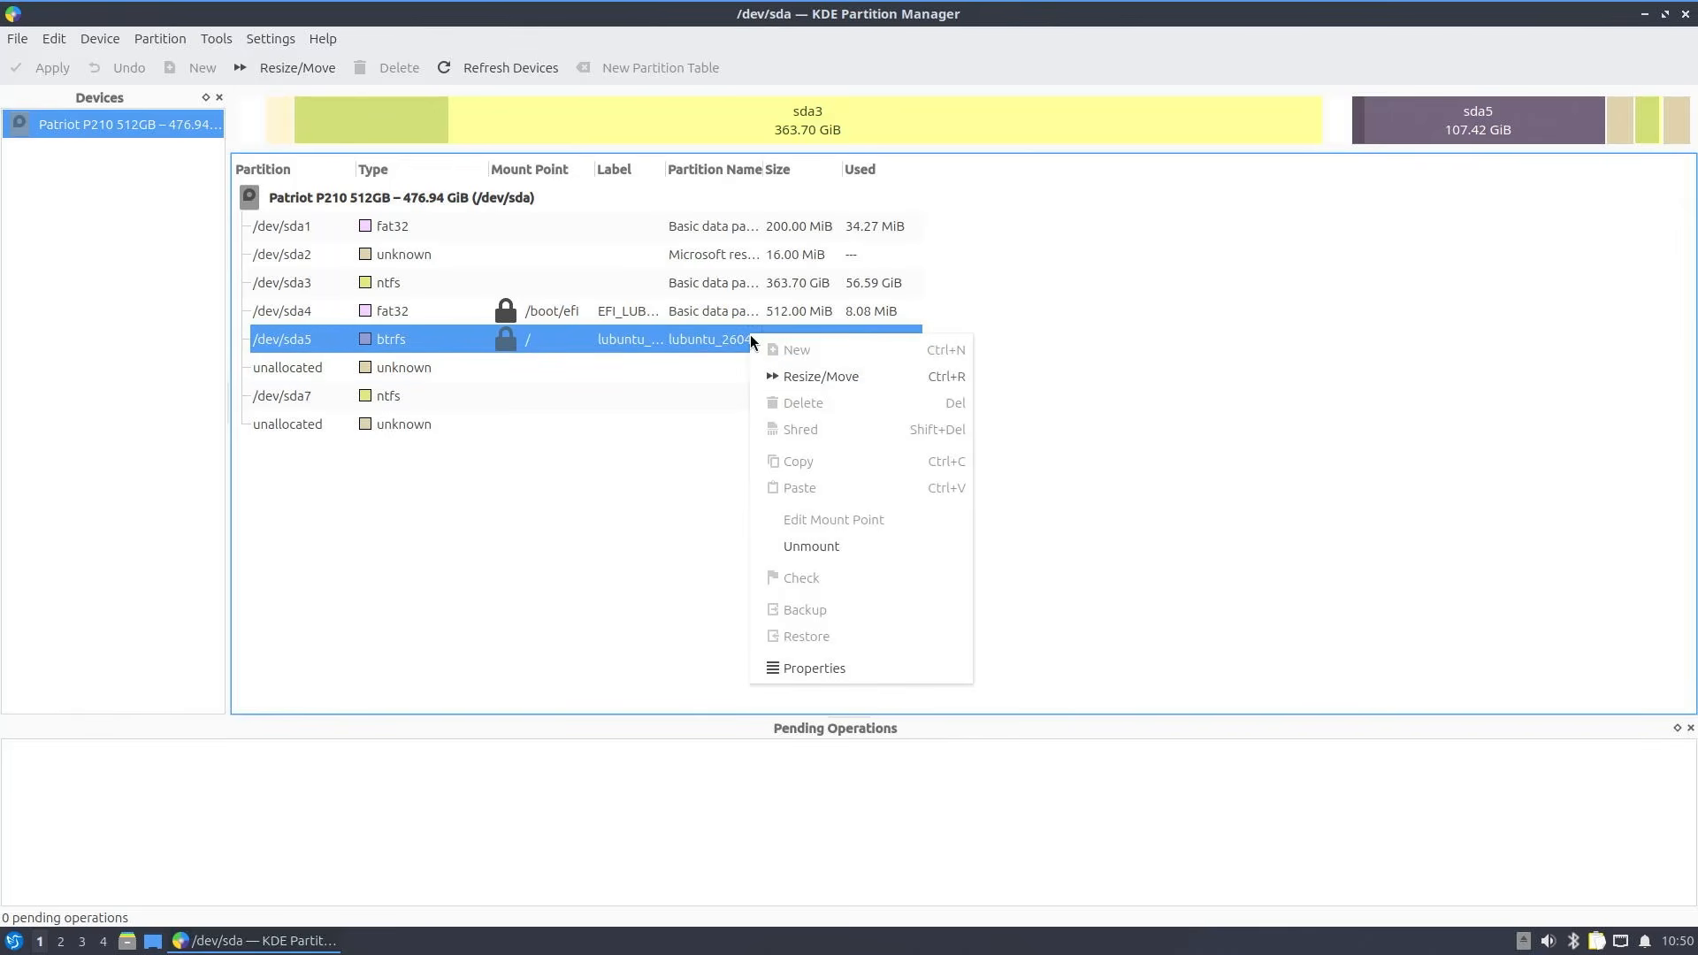
click(777, 379)
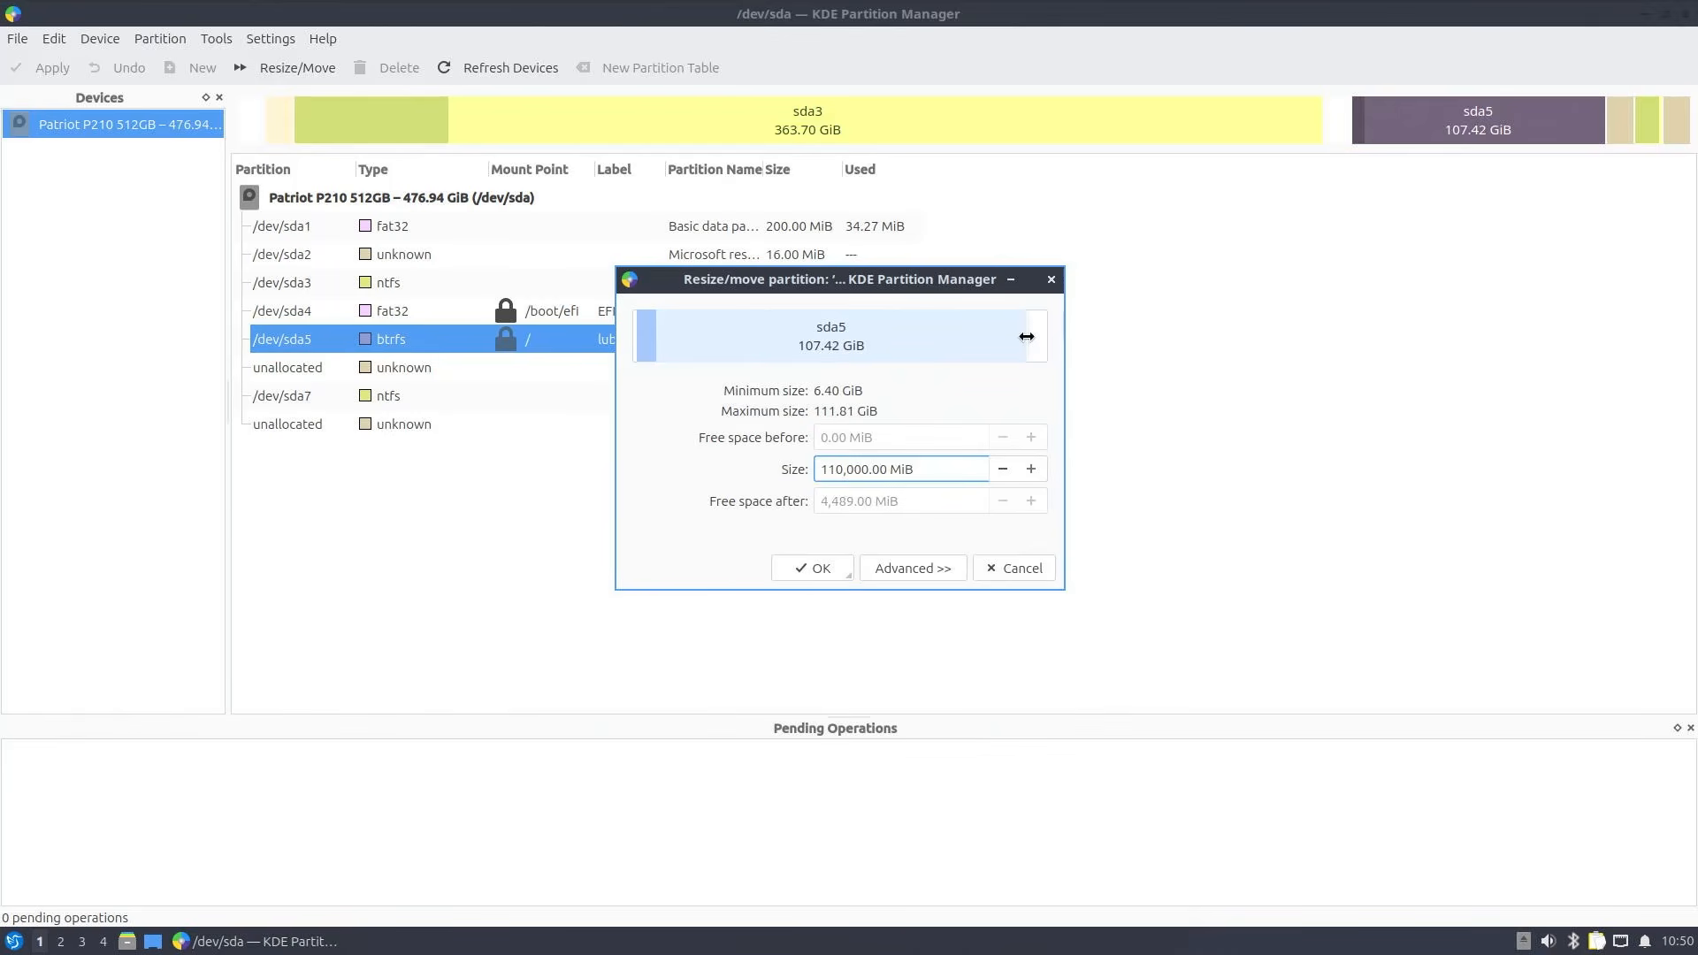
drag(1026, 336, 1092, 347)
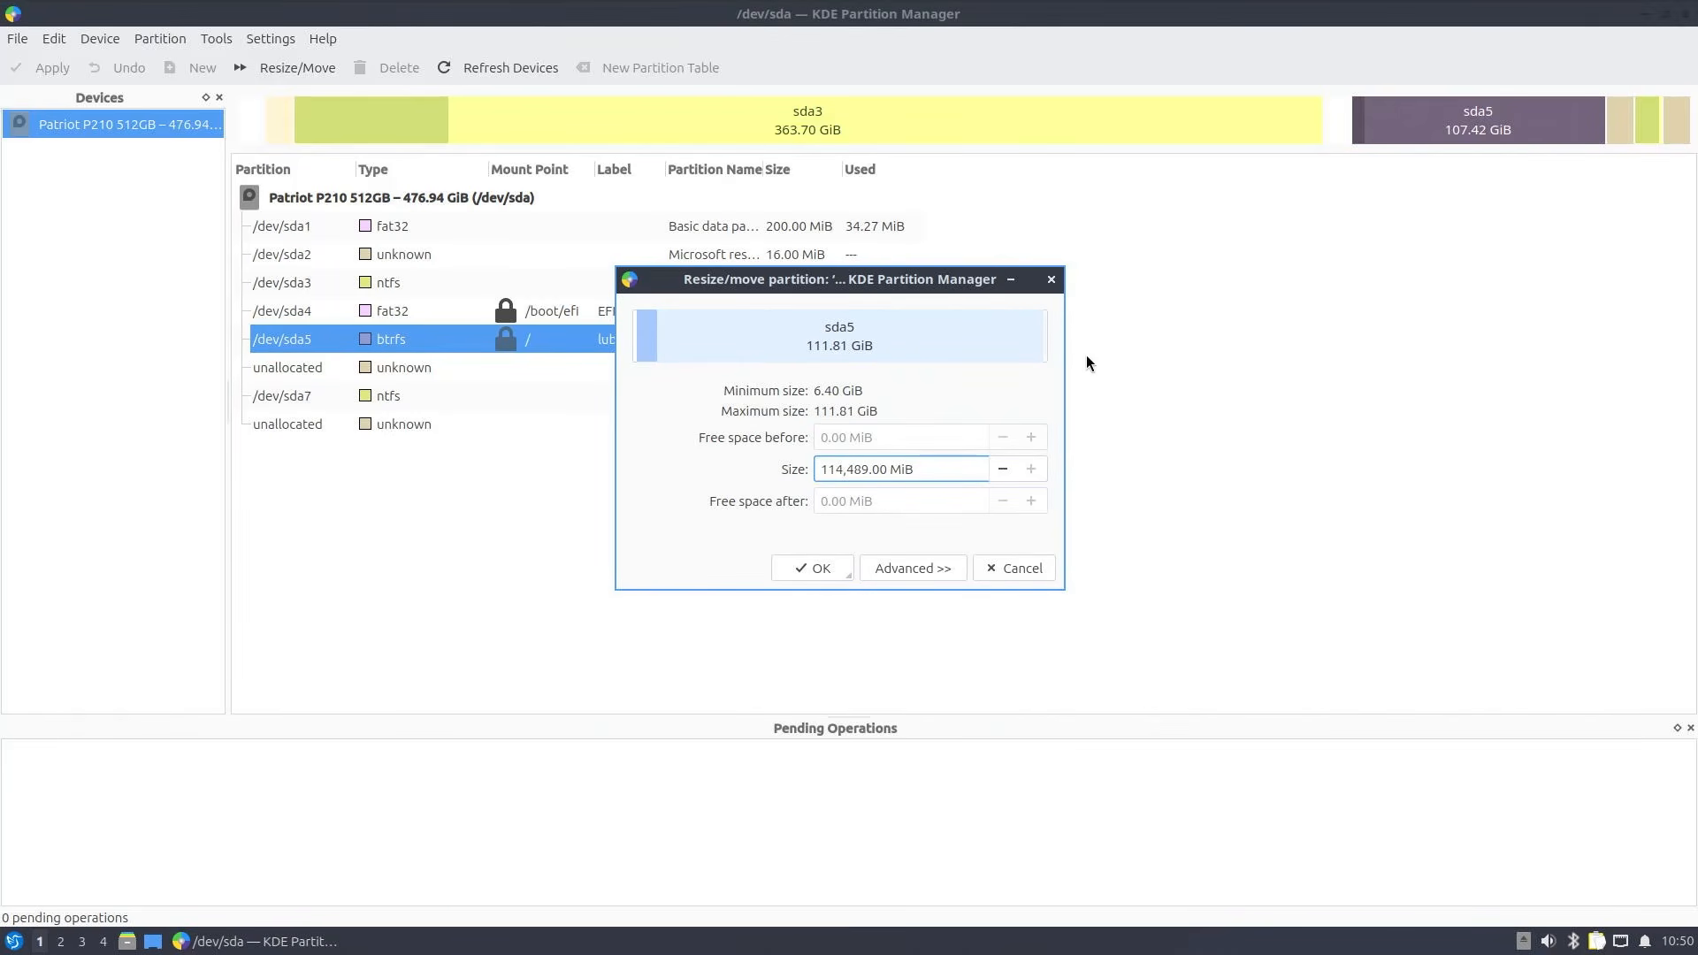
click(812, 568)
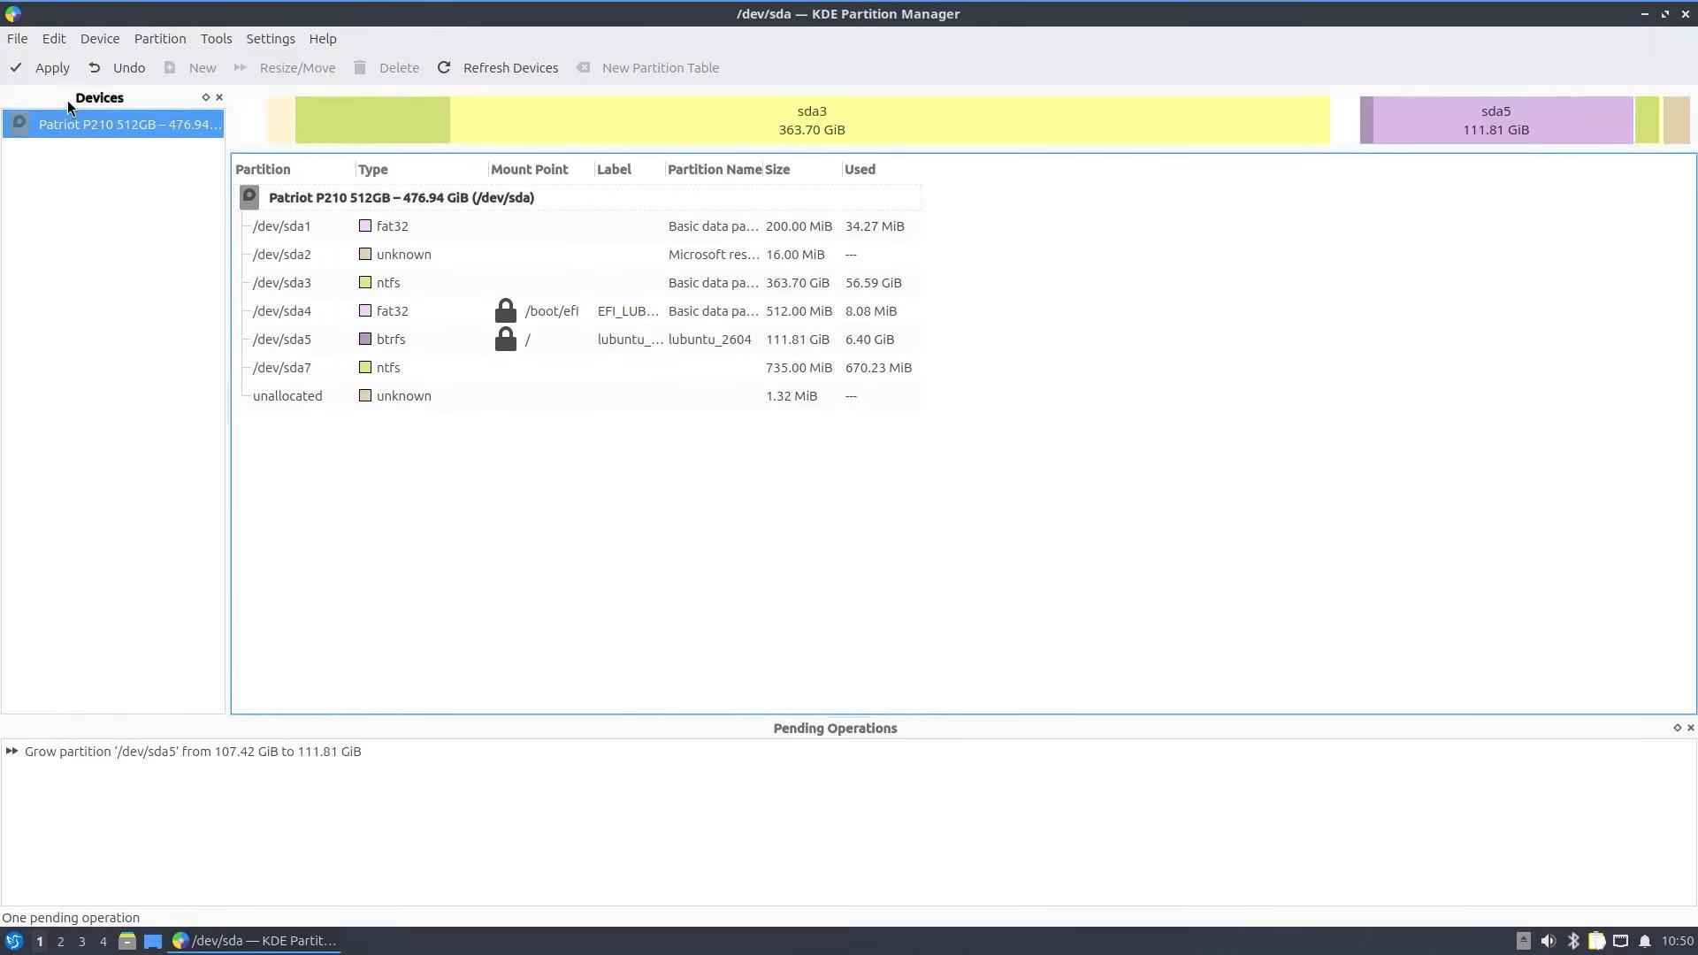
click(41, 67)
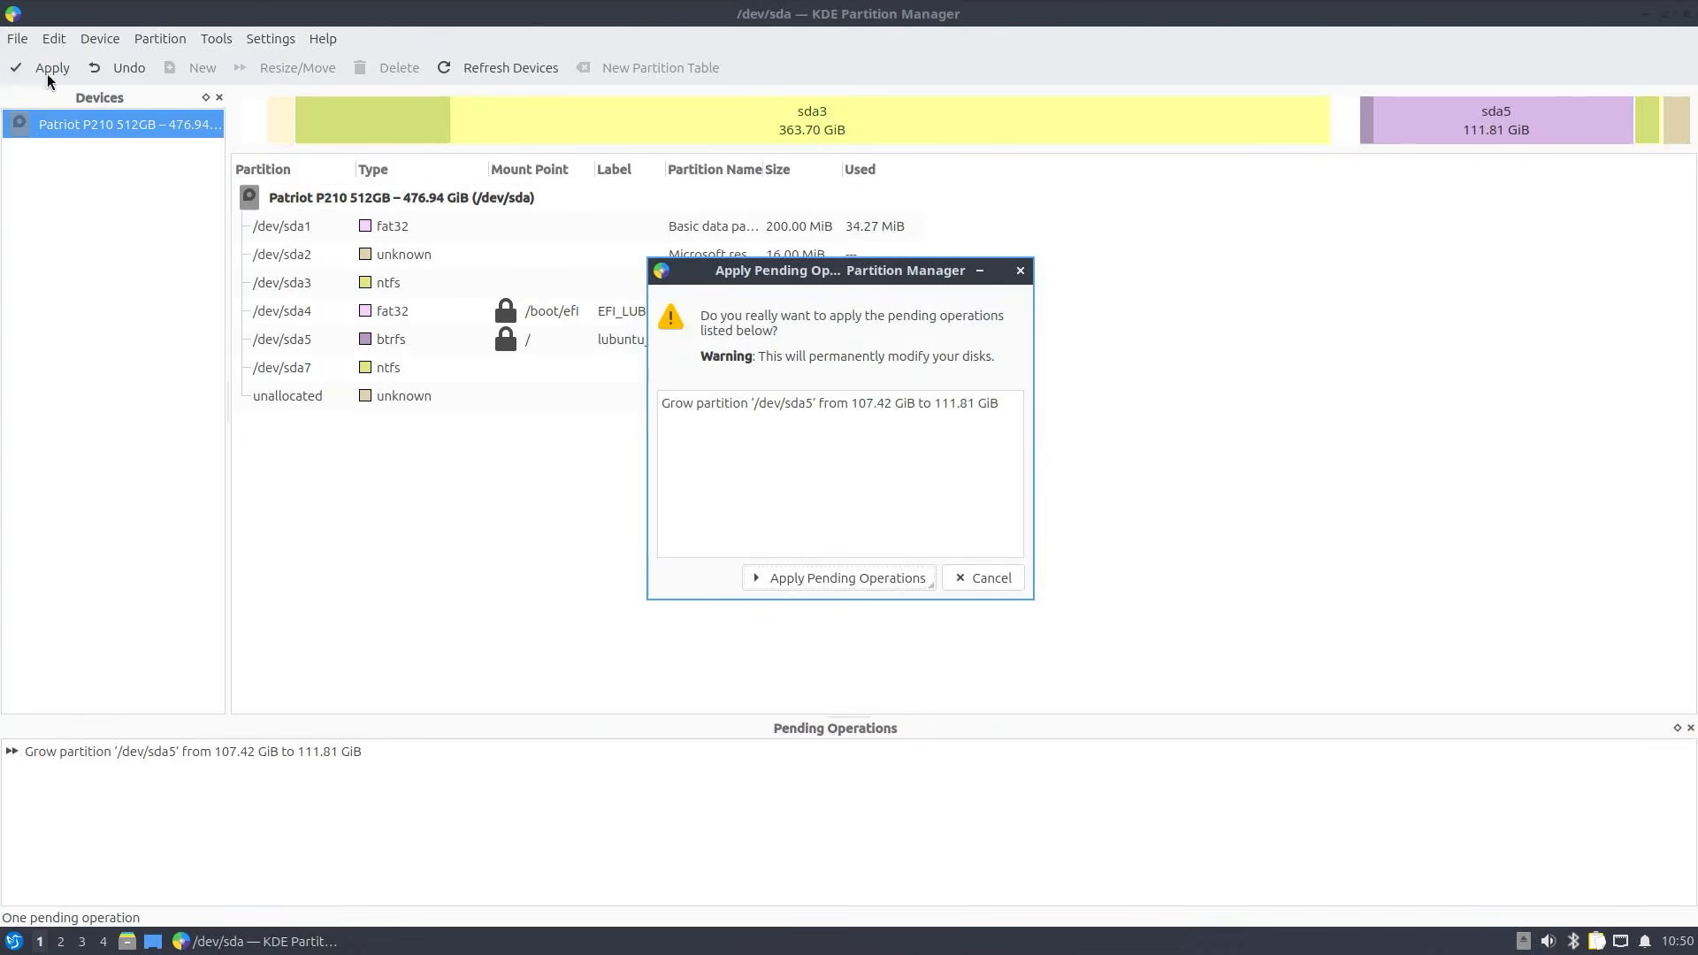
click(835, 584)
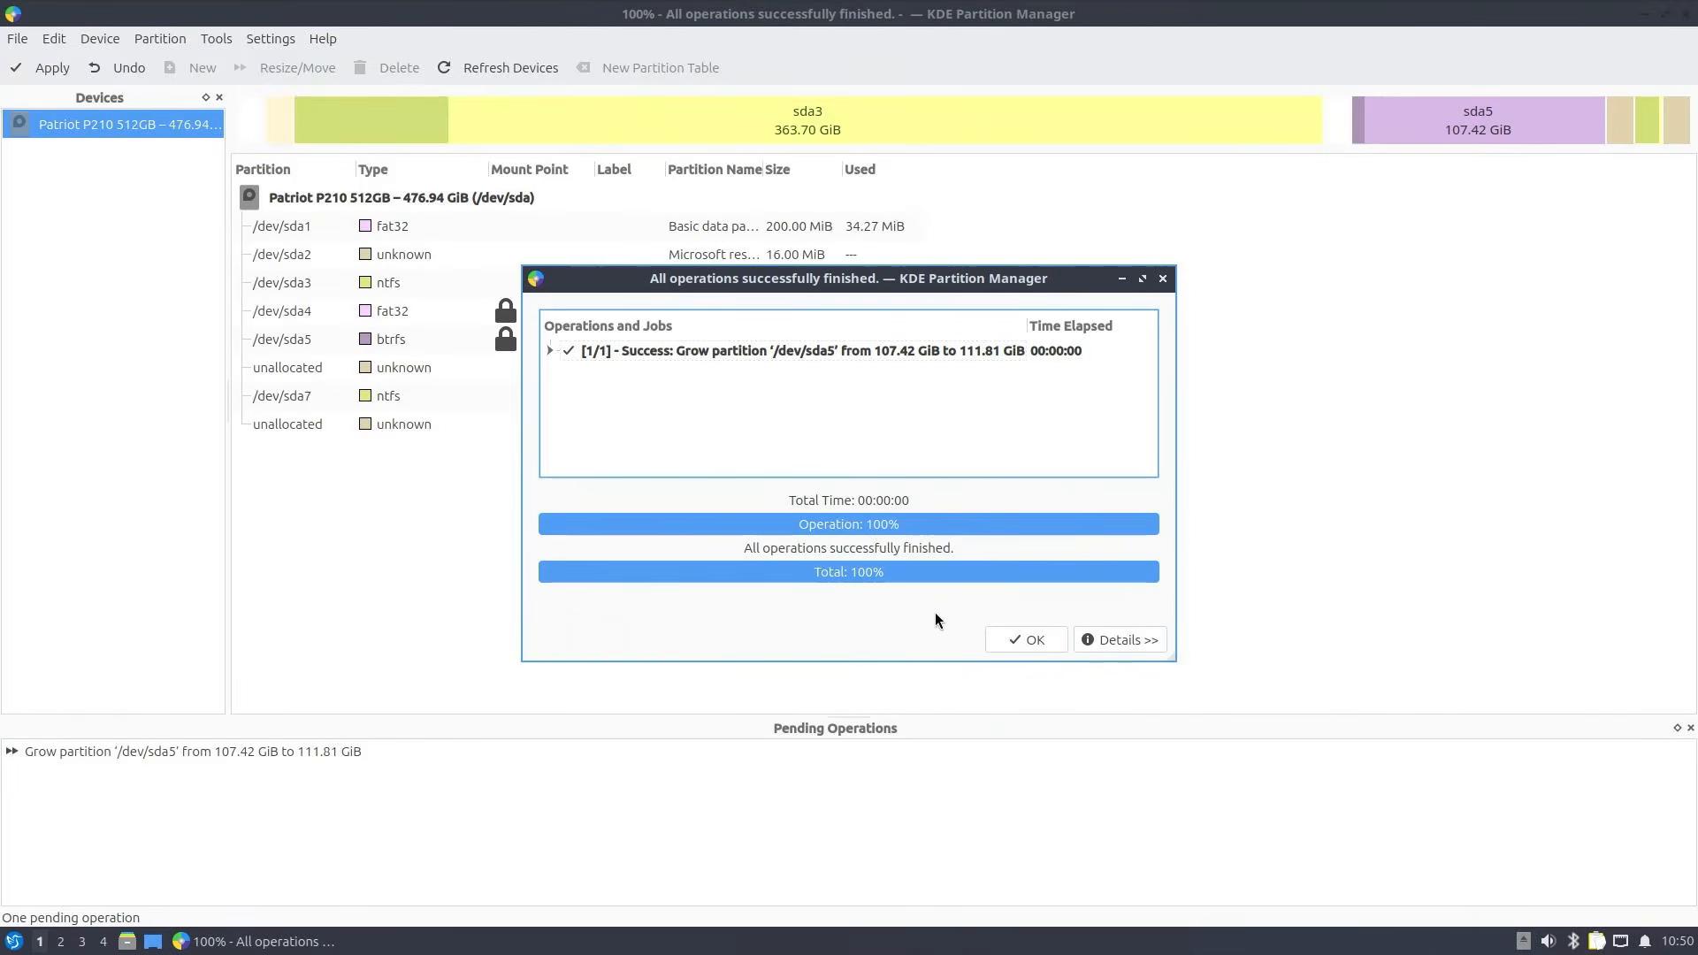
click(1014, 638)
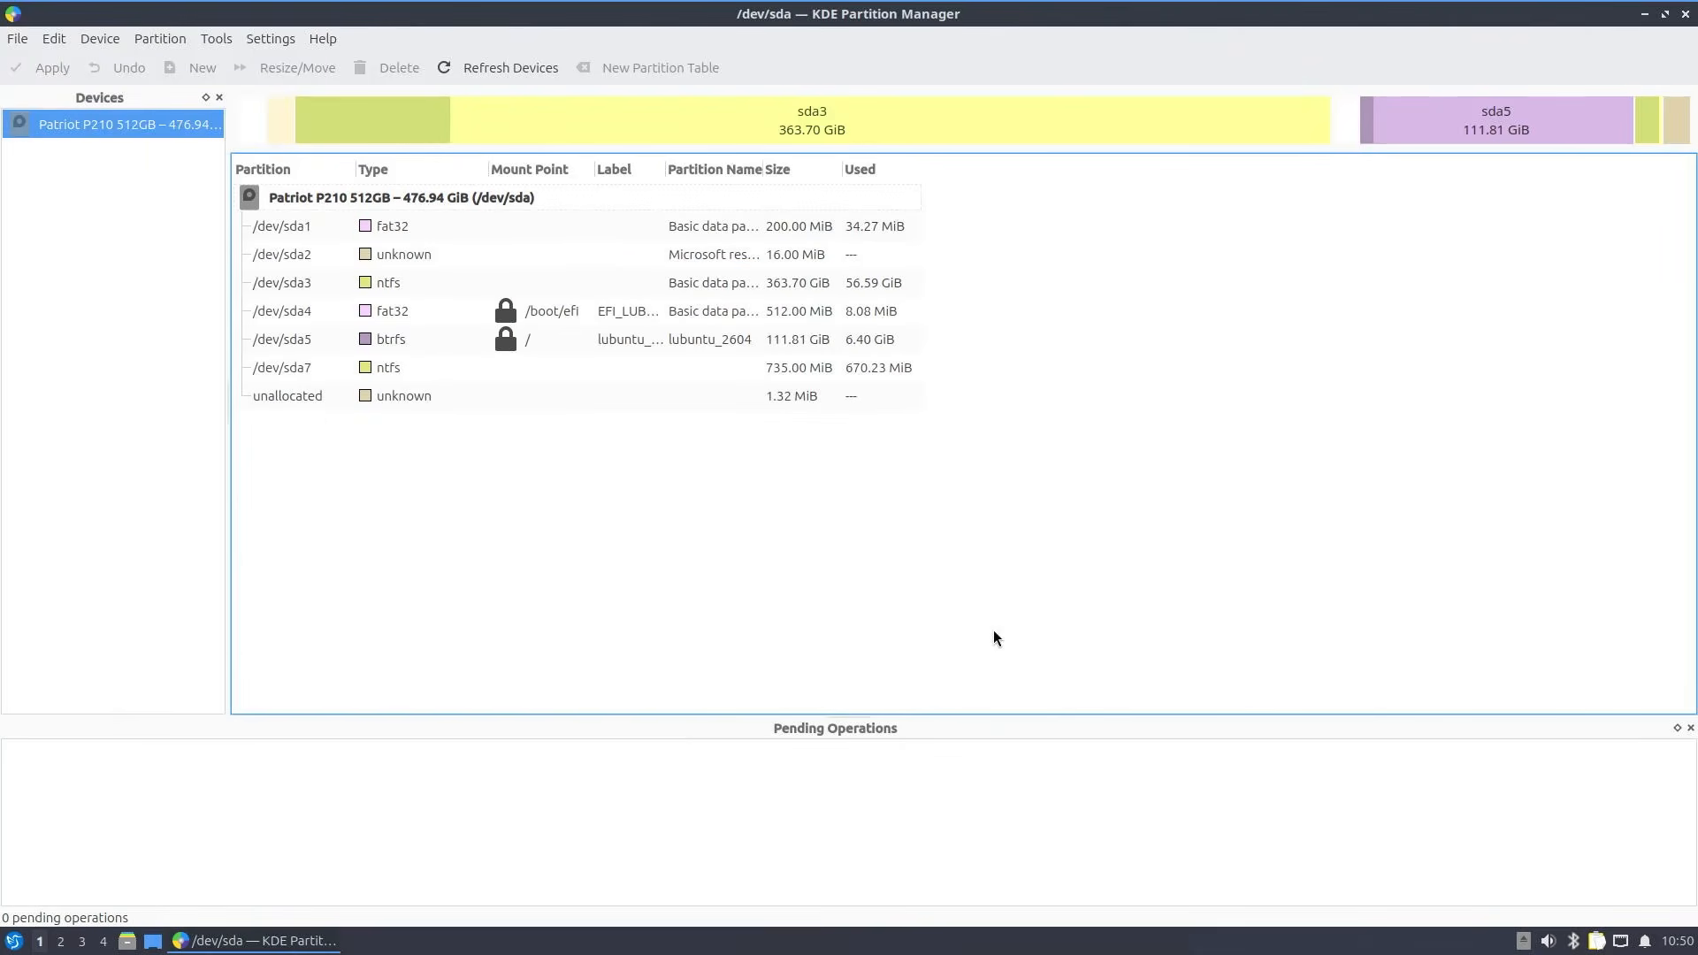
click(781, 351)
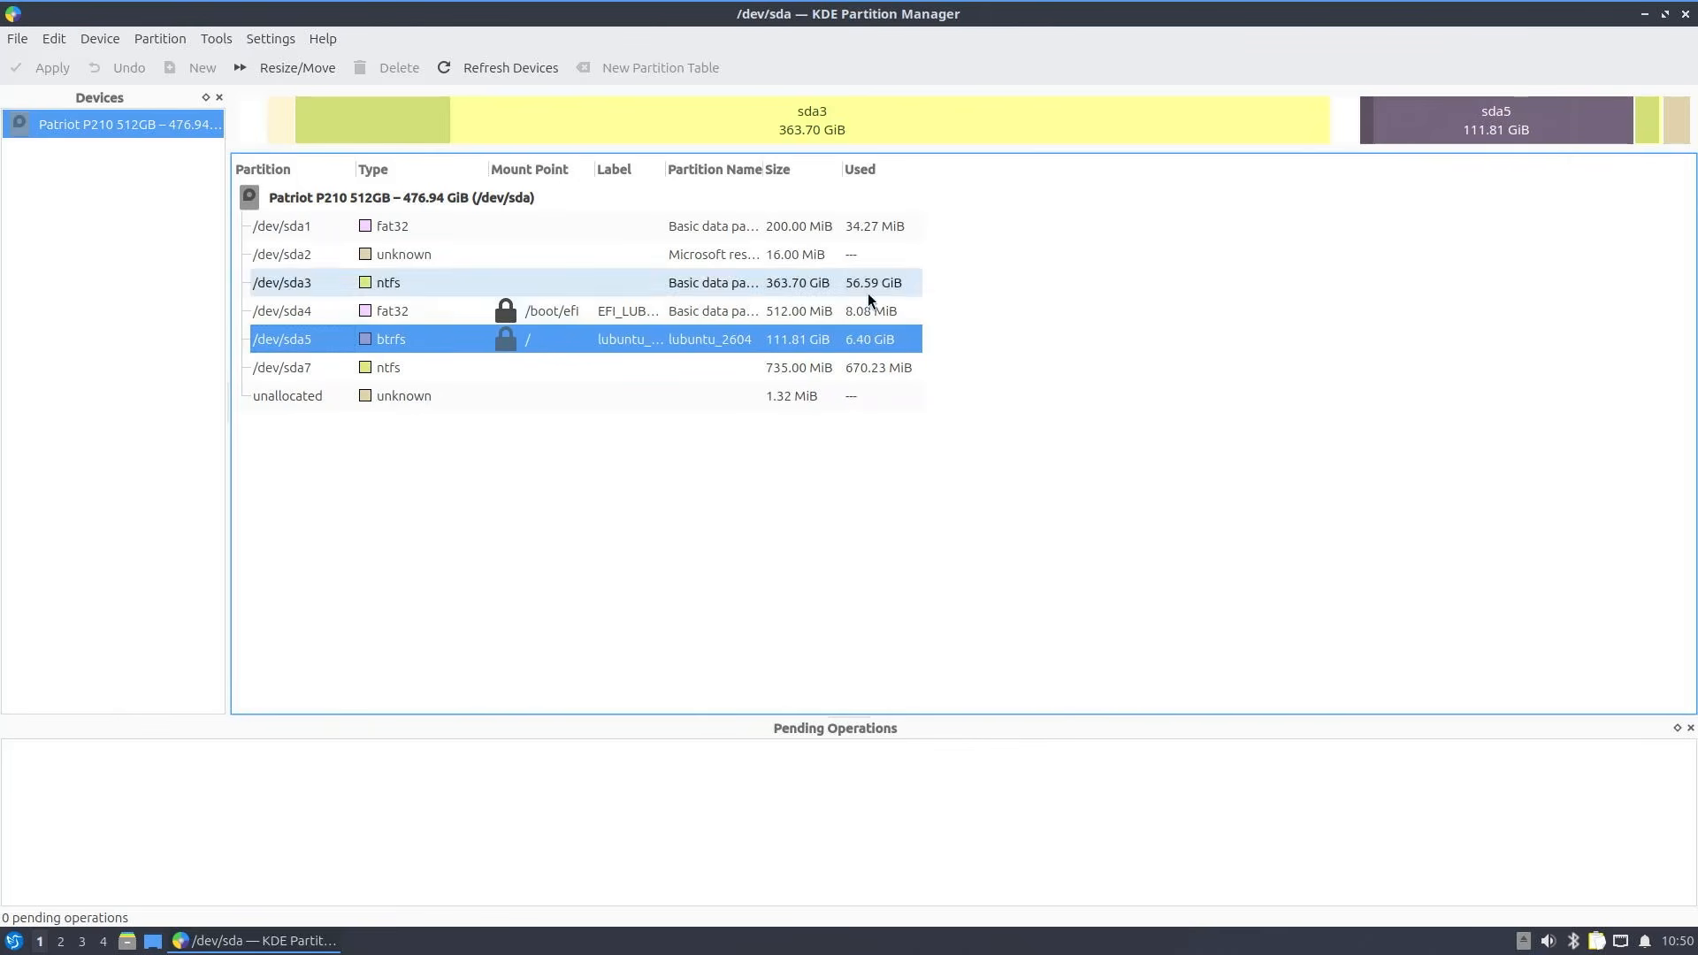
Step: Close the partition manager and reboot the computer
click(1685, 14)
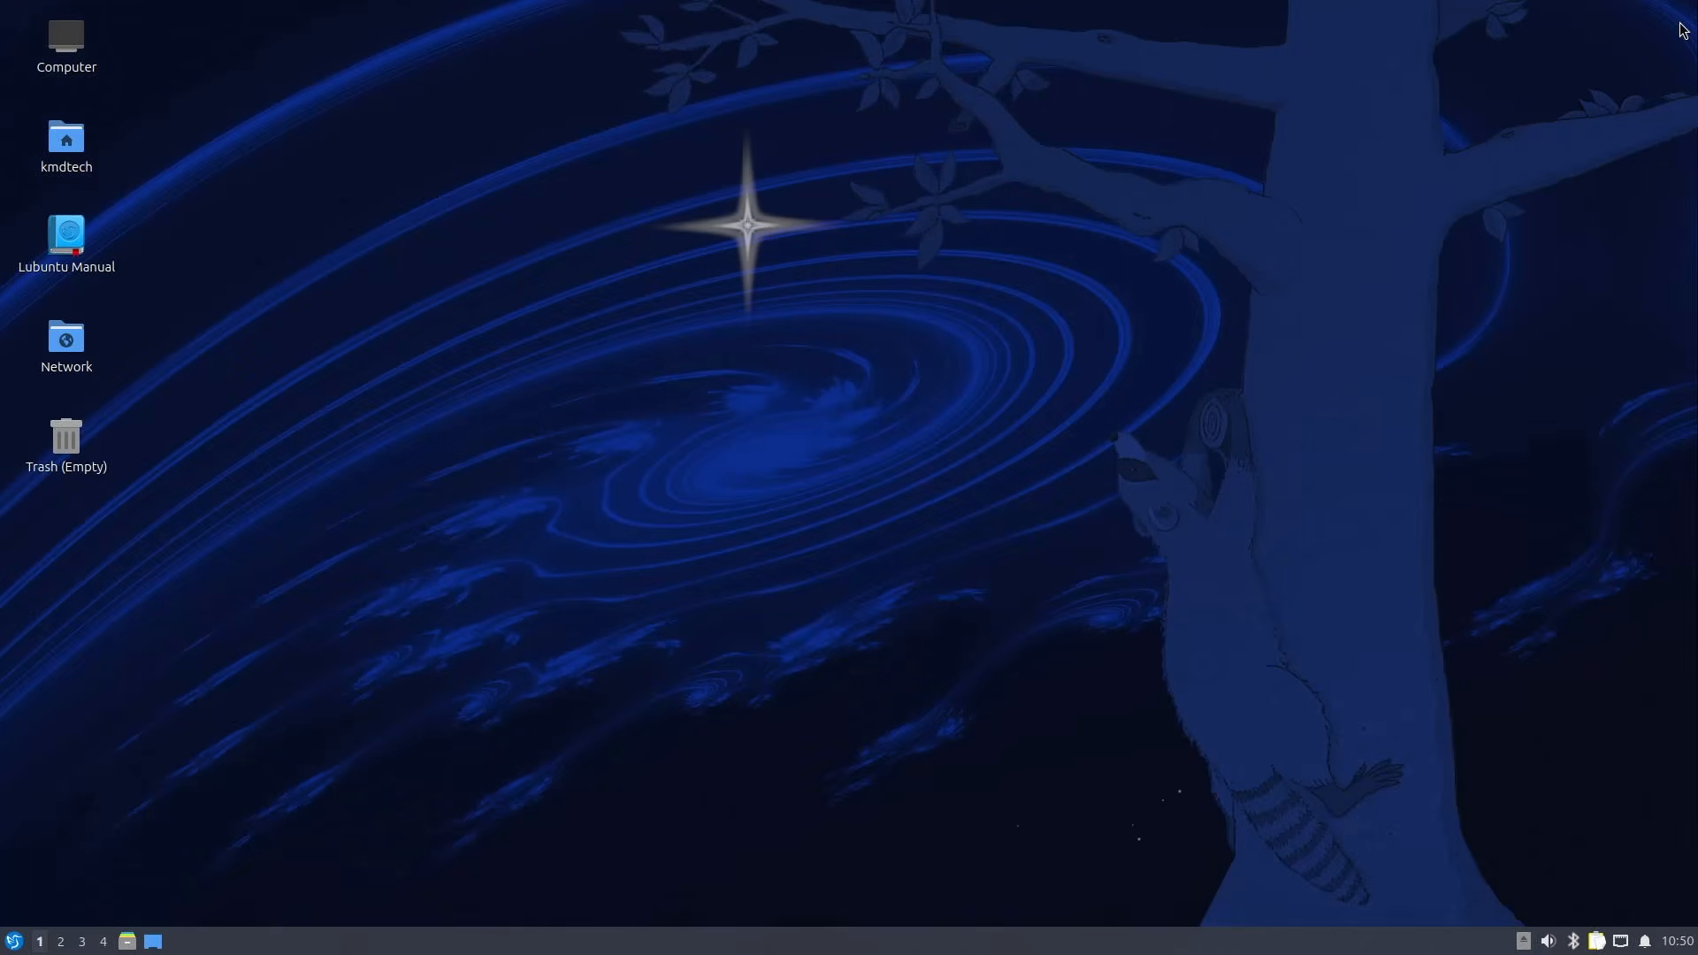
click(13, 941)
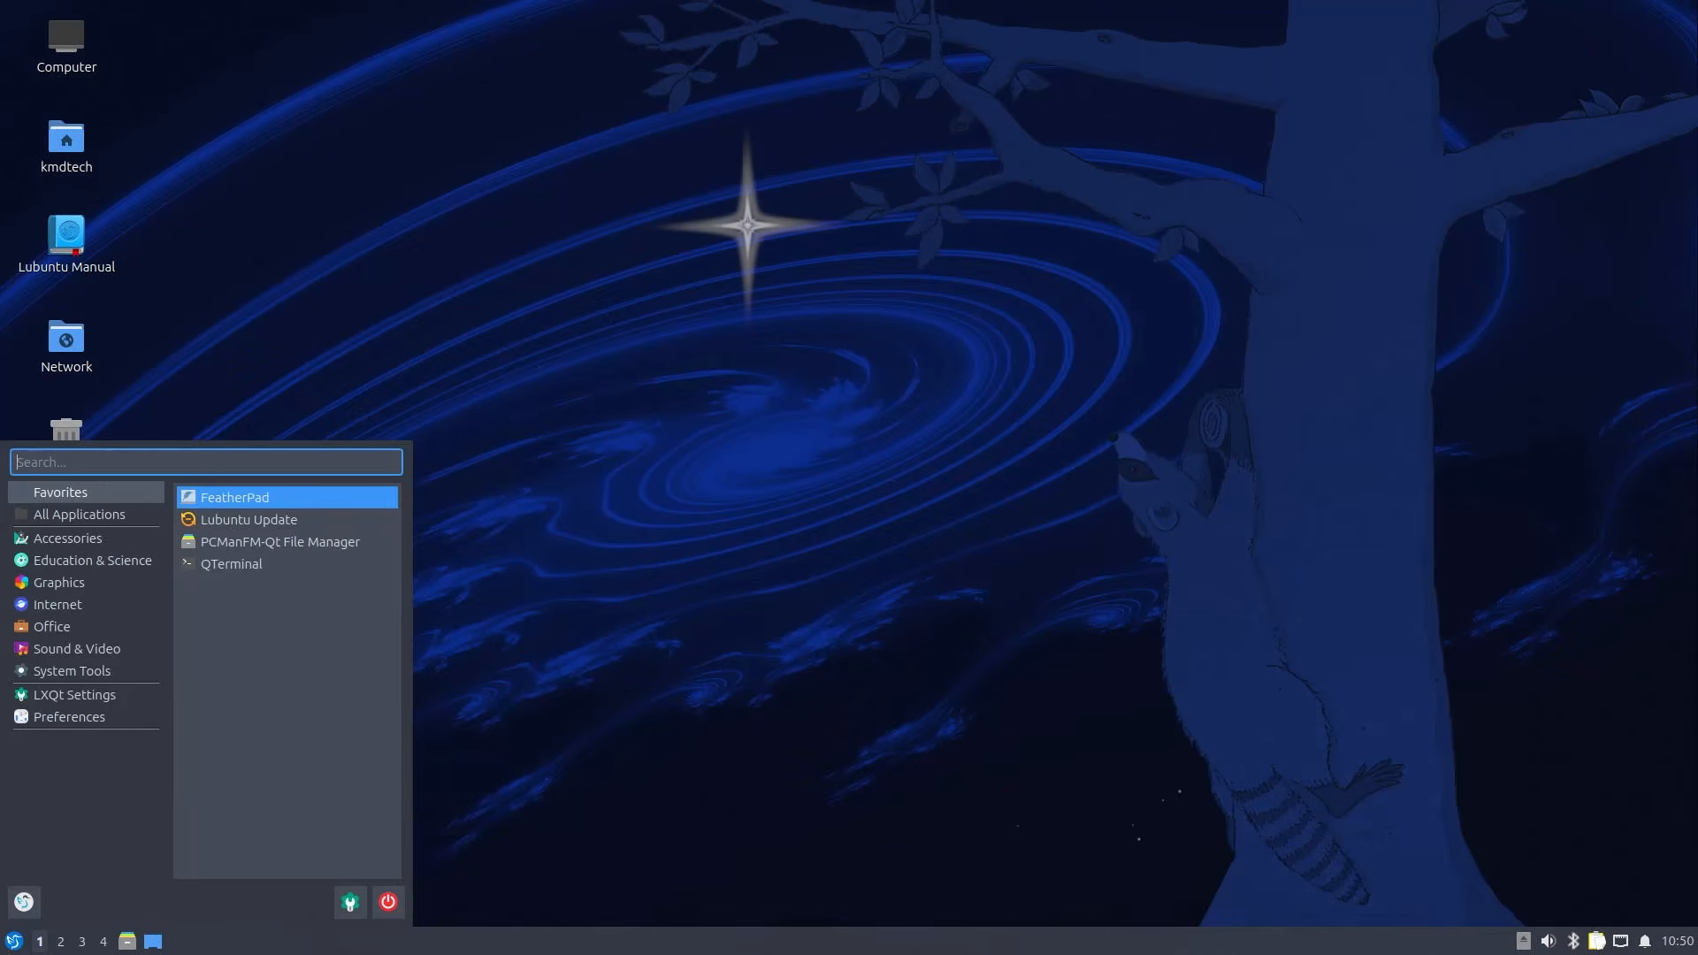
click(388, 902)
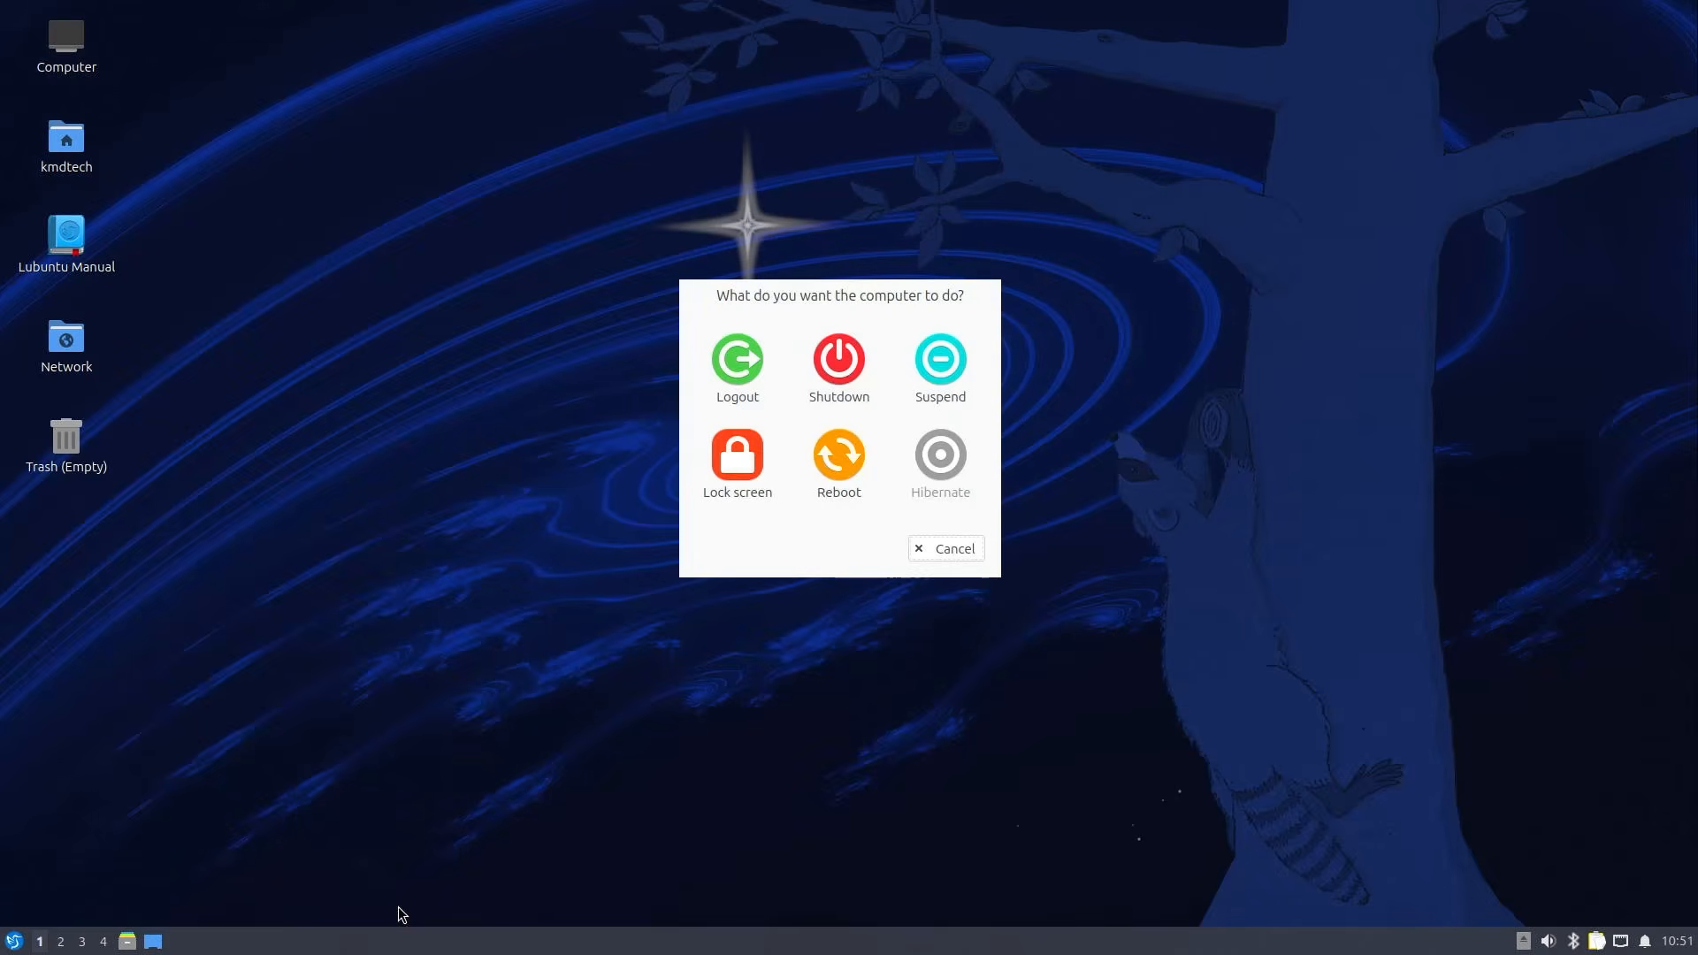
click(831, 484)
click(790, 413)
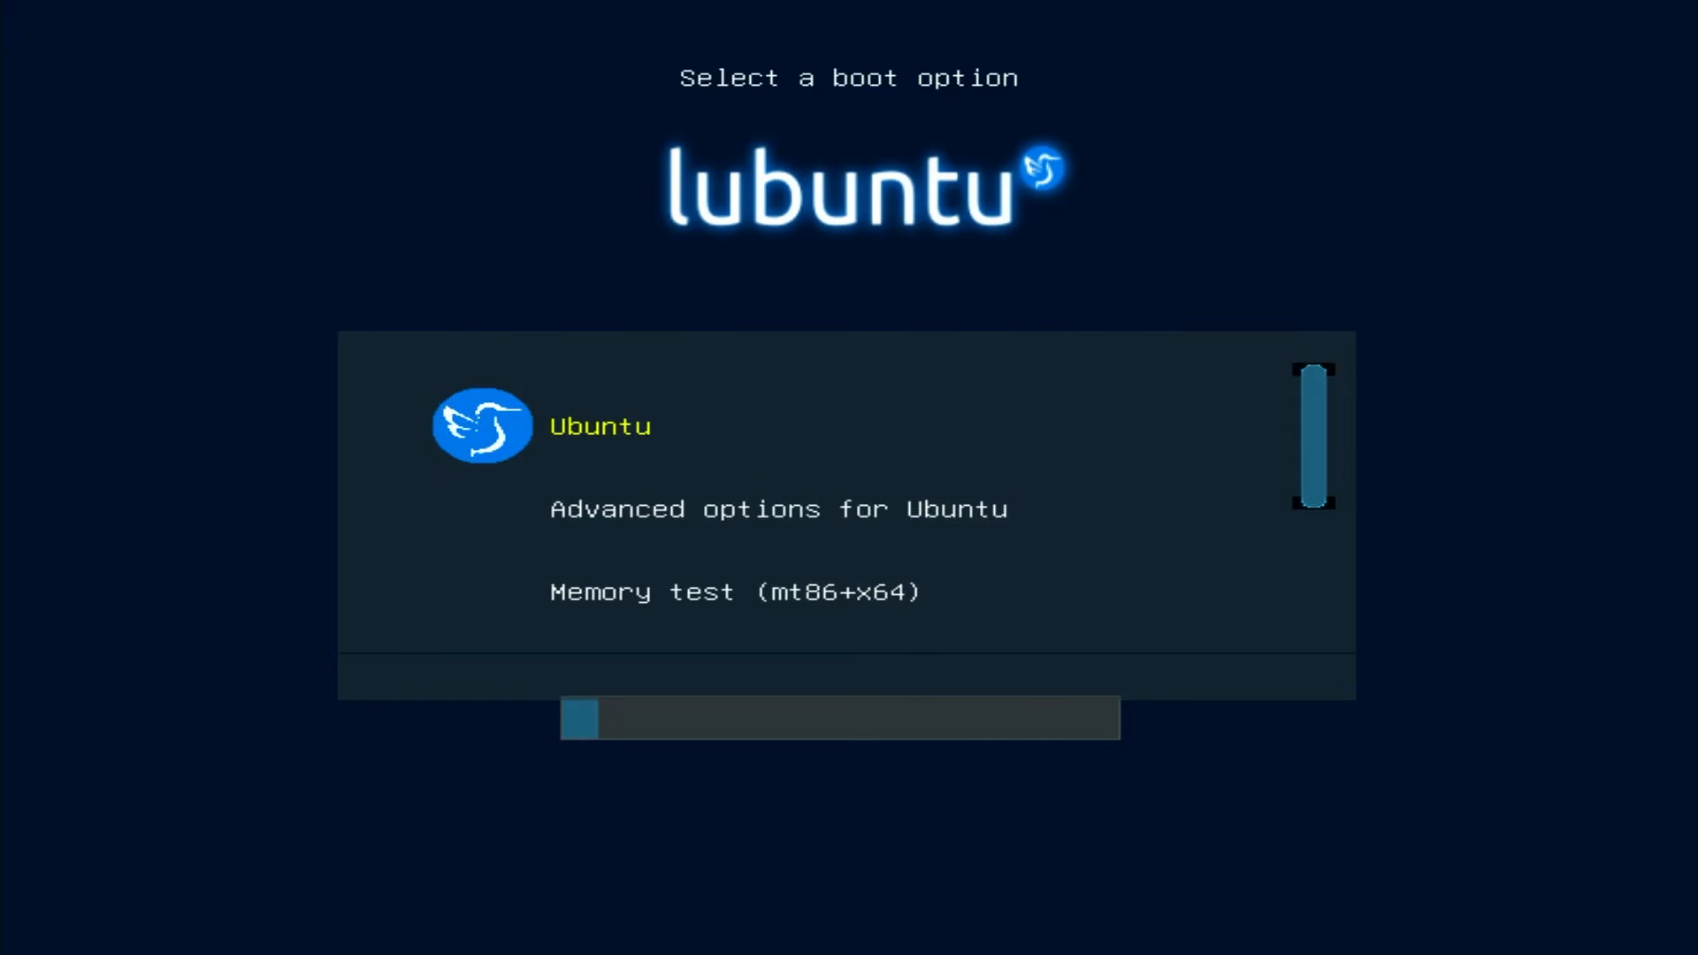
Step: Move the boot menu selection down past the Ubuntu entries to Memory test (mt86+x64, serial console)
key(Down)
key(Down)
key(Down)
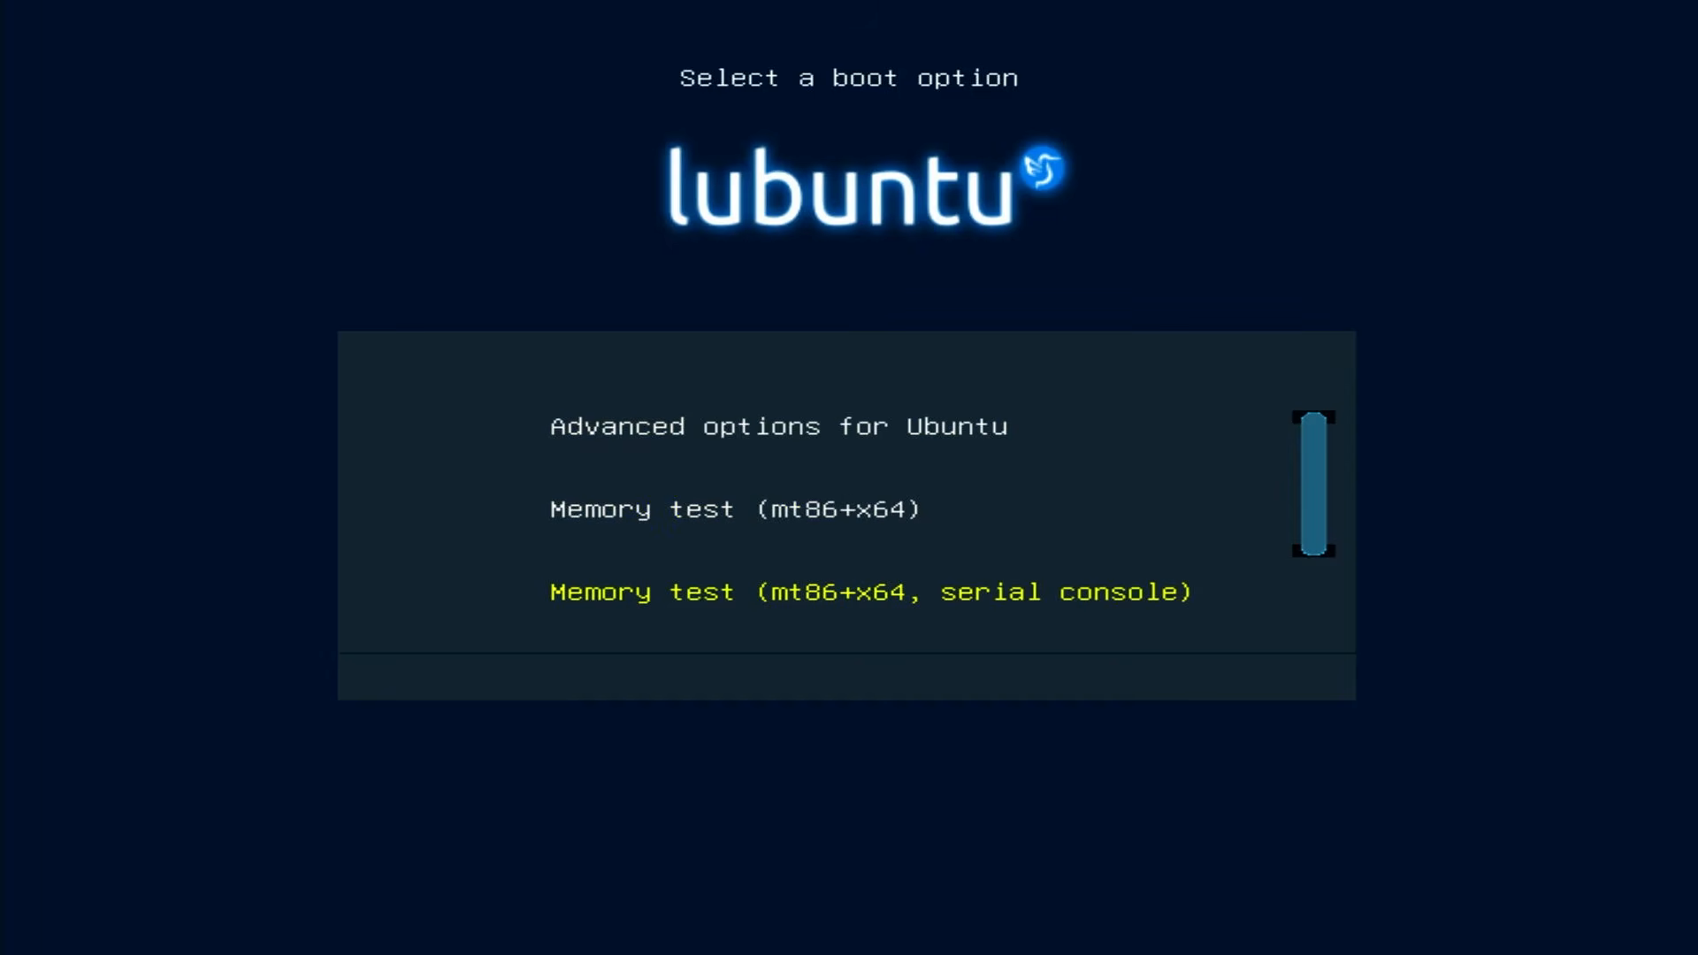